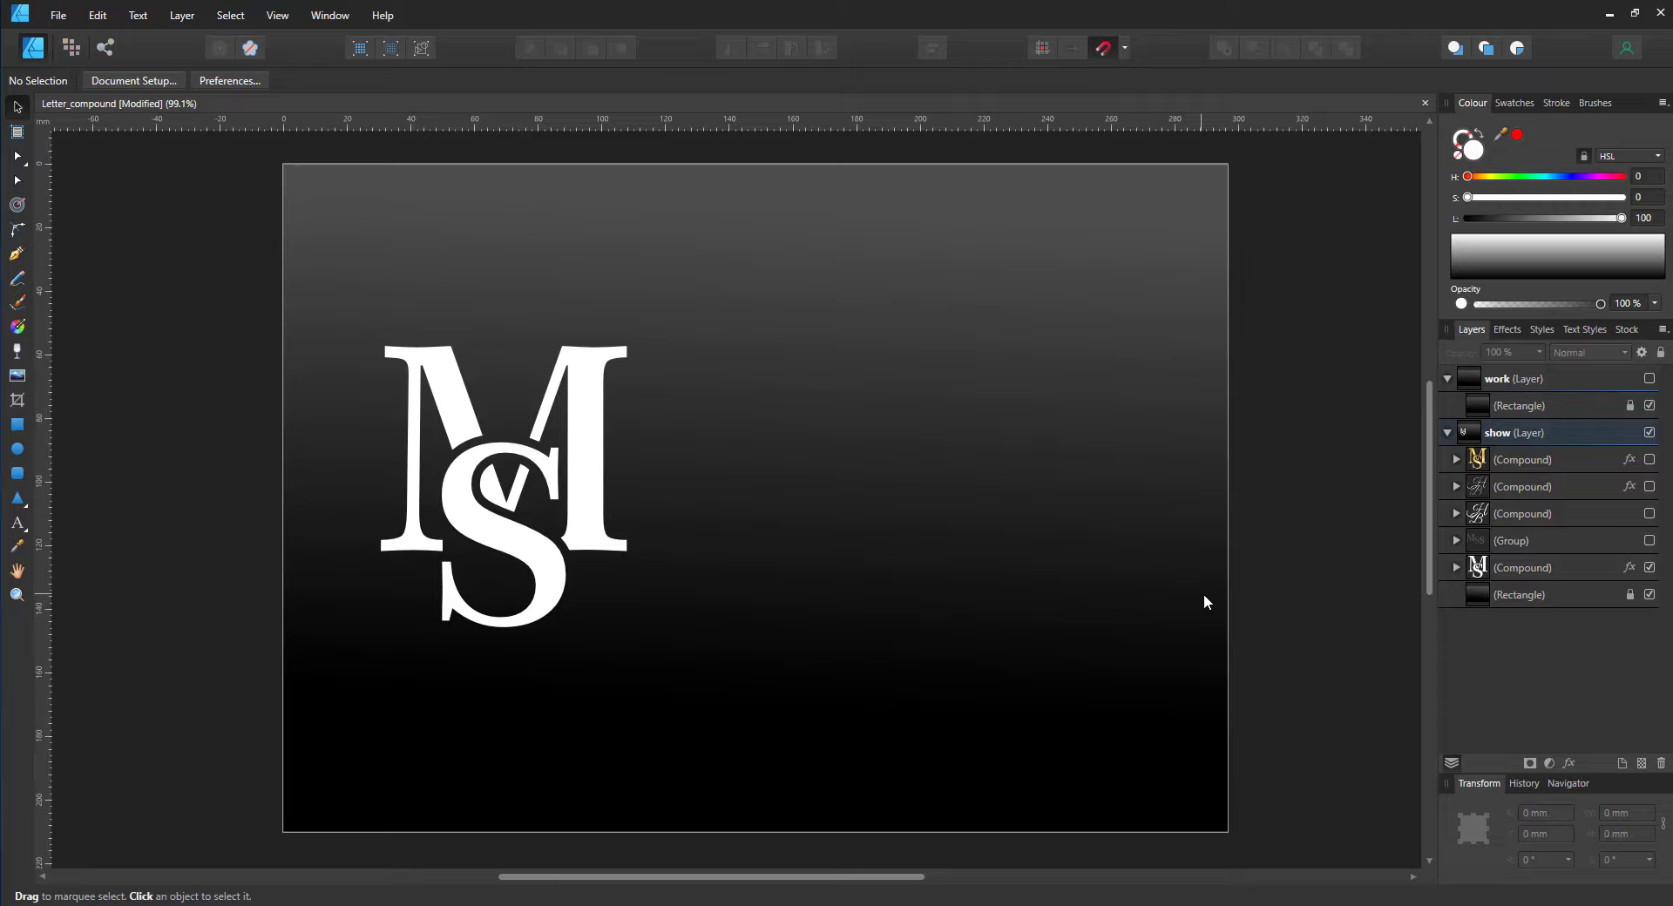
Show the grey reference letters group and select its M and second S letters
{"action": "left_click", "coordinate": [1649, 541]}
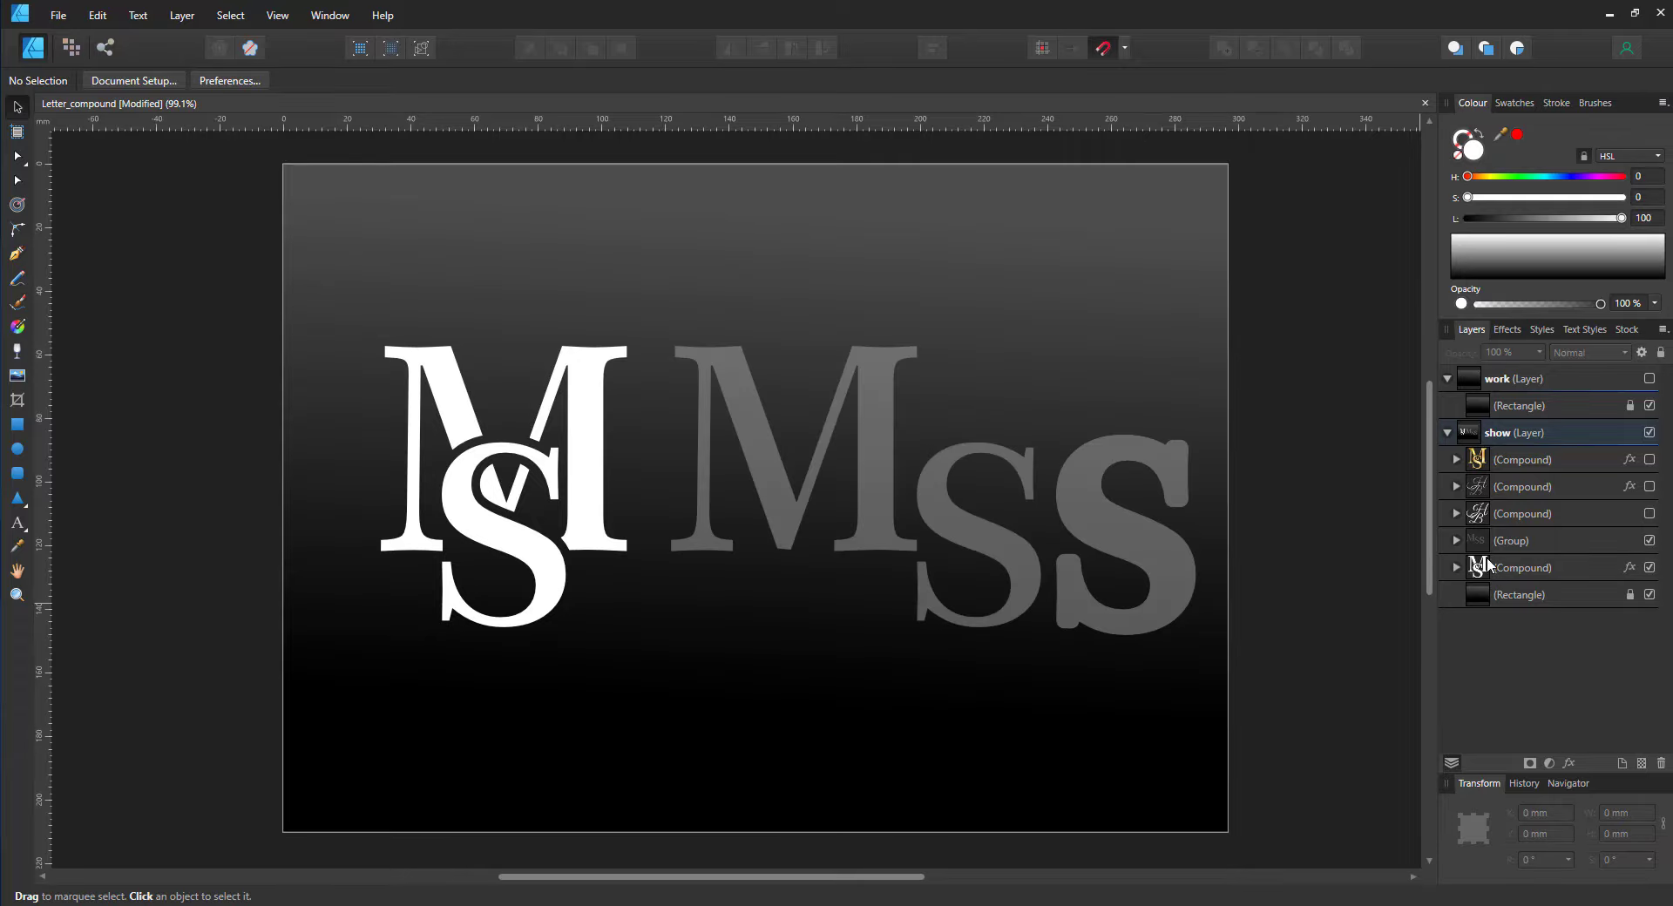
{"action": "left_click", "coordinate": [789, 509]}
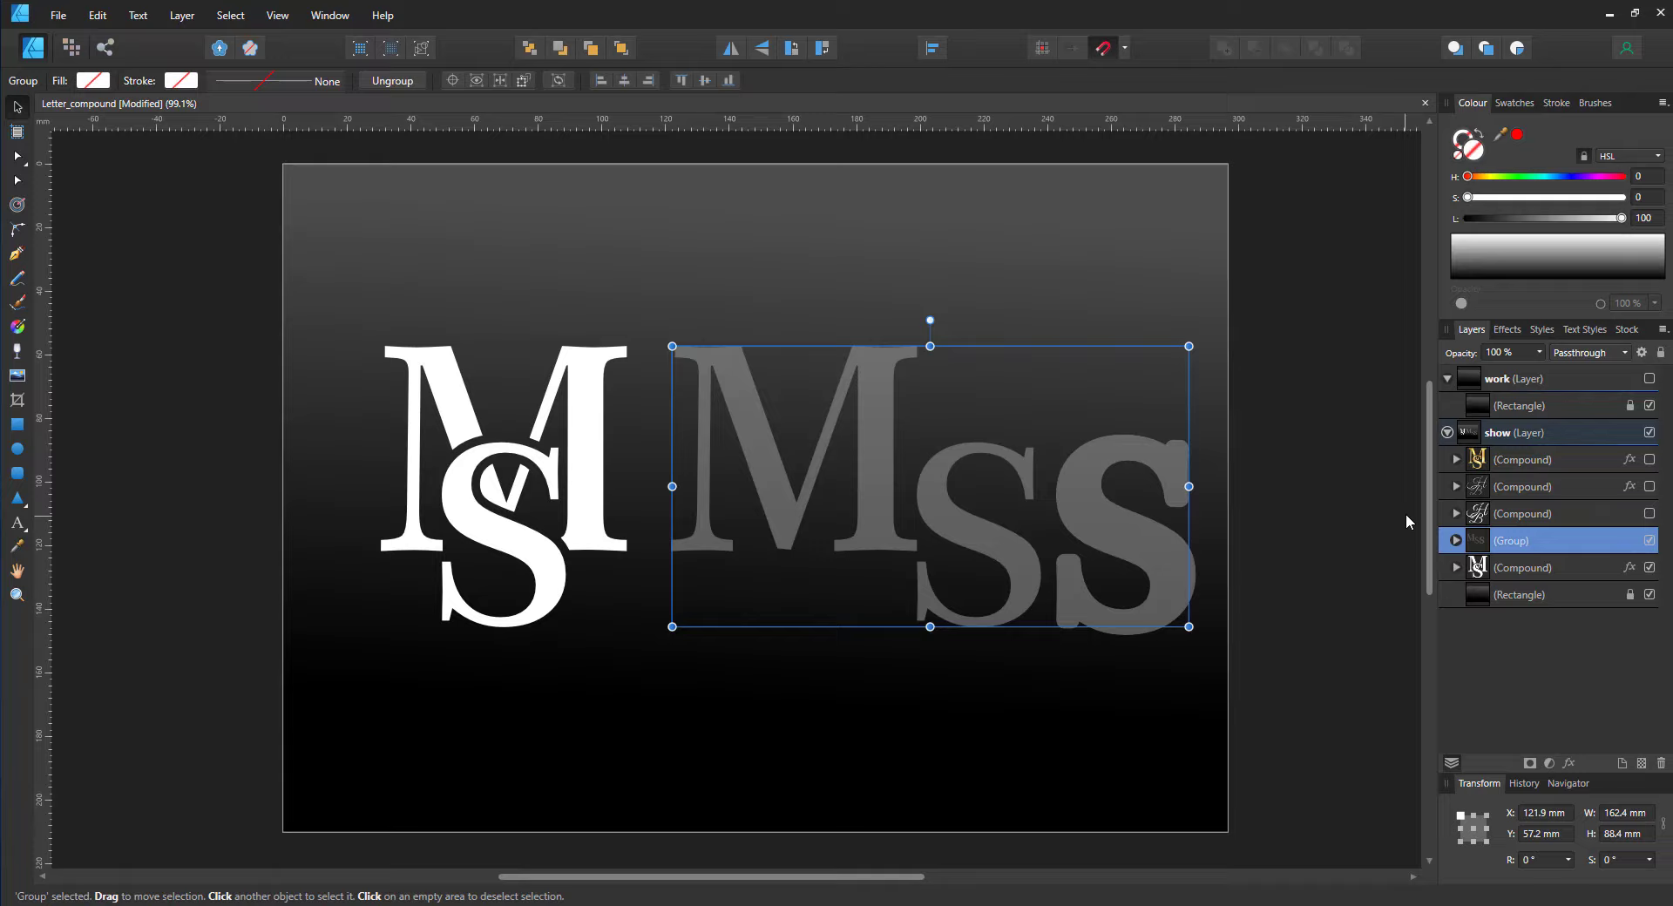
{"action": "left_click", "coordinate": [1455, 541]}
{"action": "left_click", "coordinate": [1519, 629]}
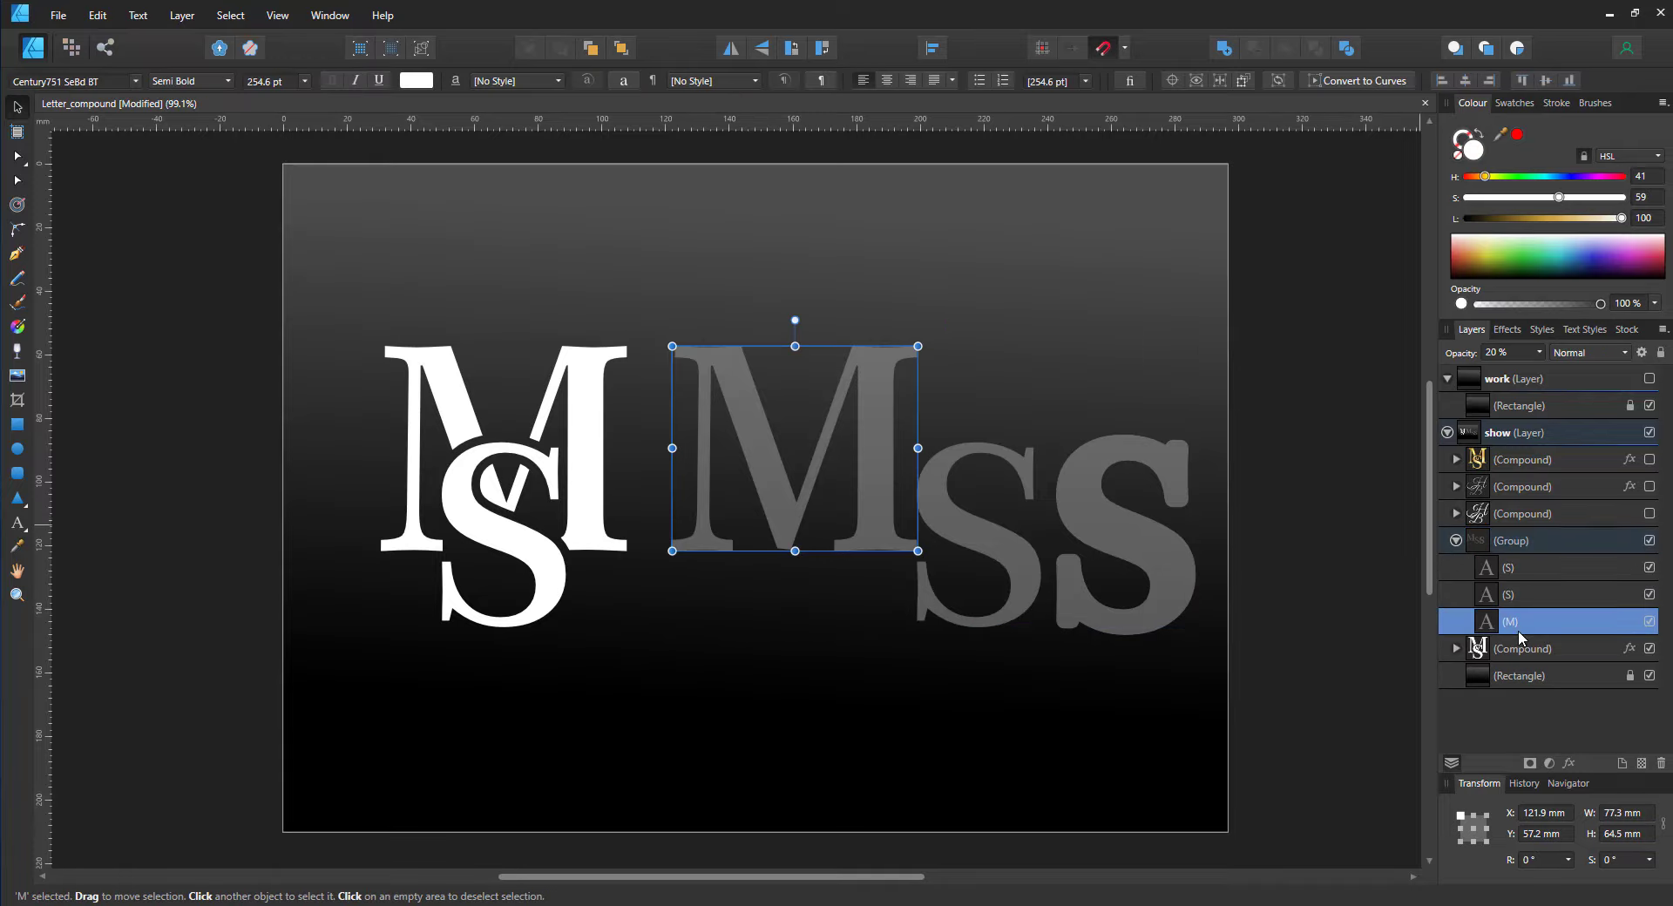
{"action": "left_click", "coordinate": [1524, 601]}
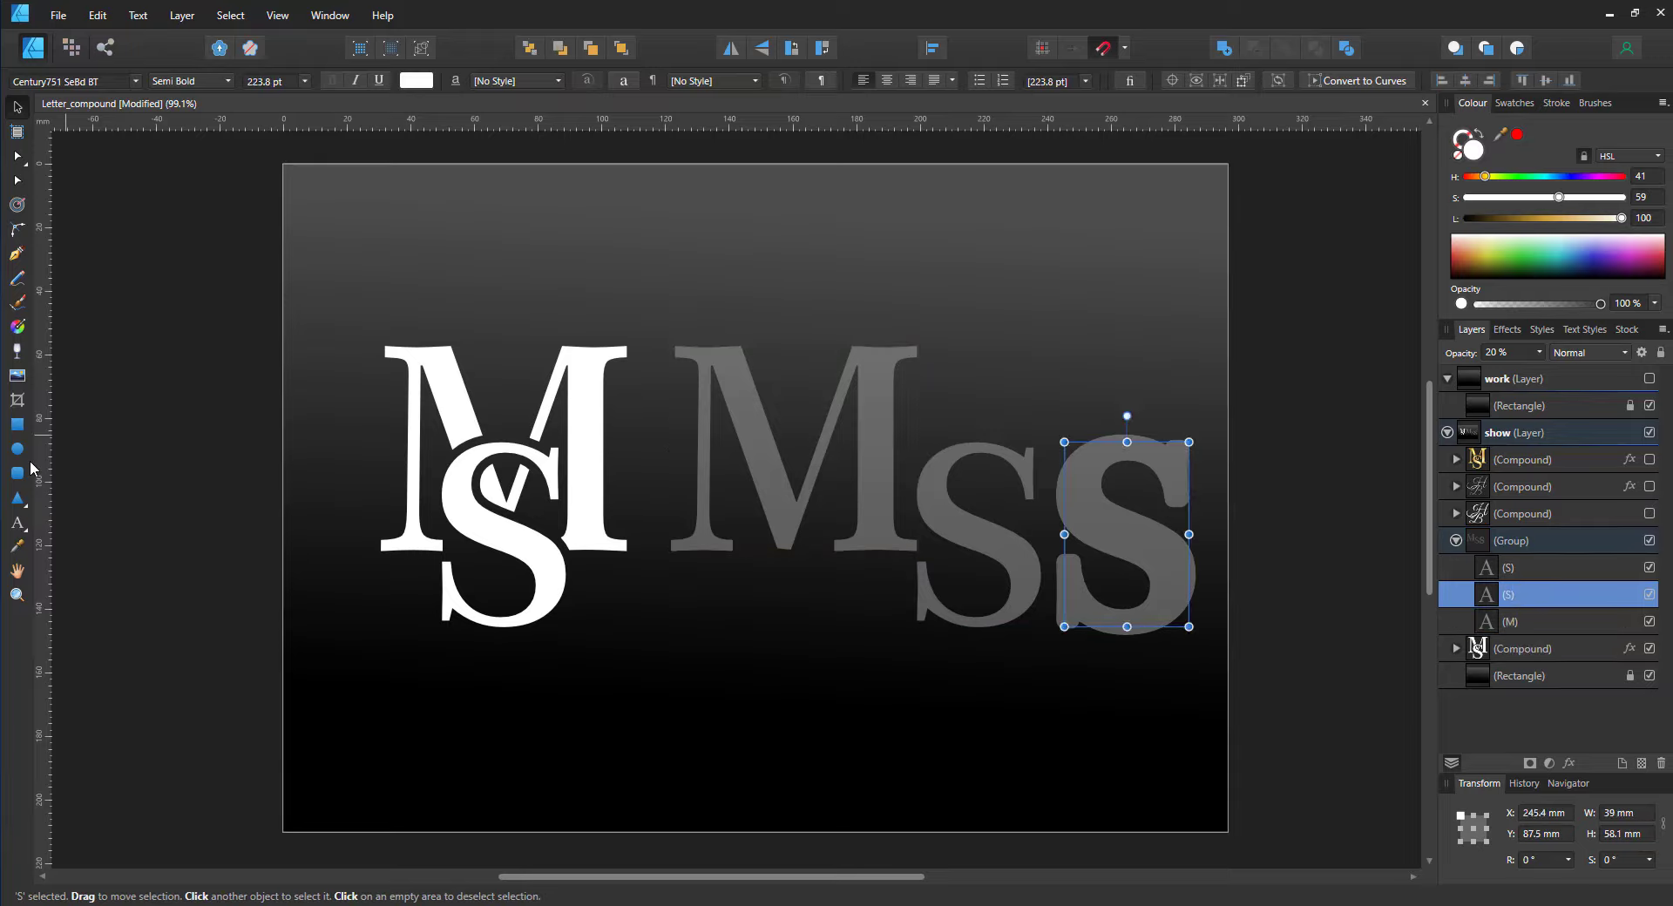
Select the grey S's text with the Artistic Text Tool, then switch to the Contour Tool
{"action": "left_click", "coordinate": [17, 522]}
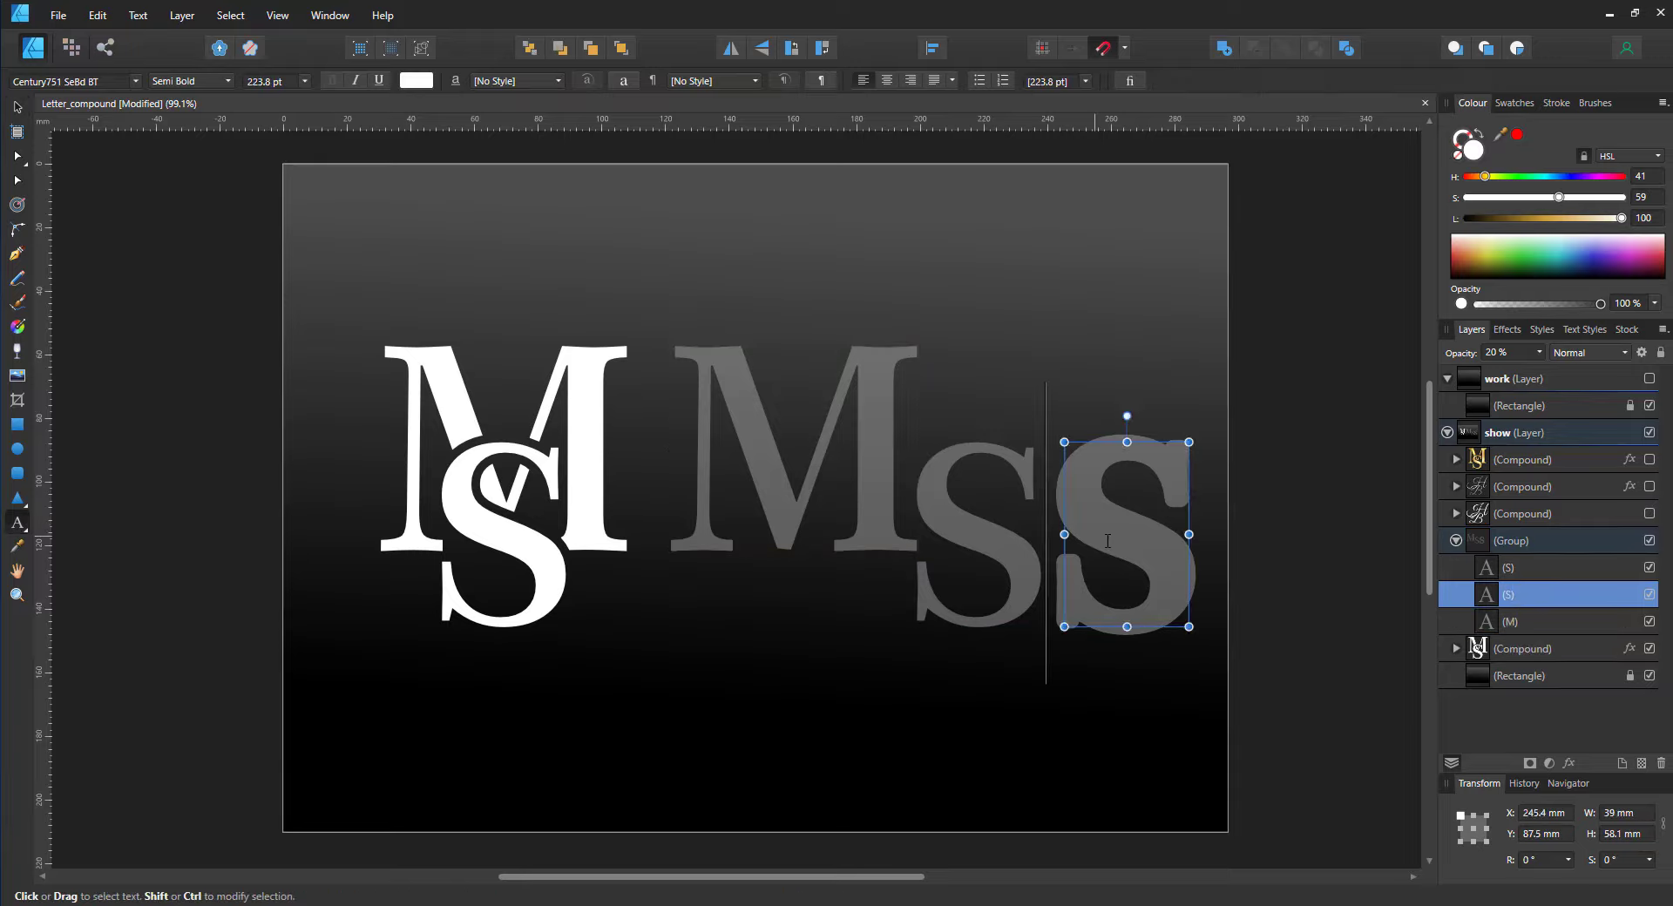
{"action": "double_click", "coordinate": [1148, 546]}
{"action": "key", "text": "Escape"}
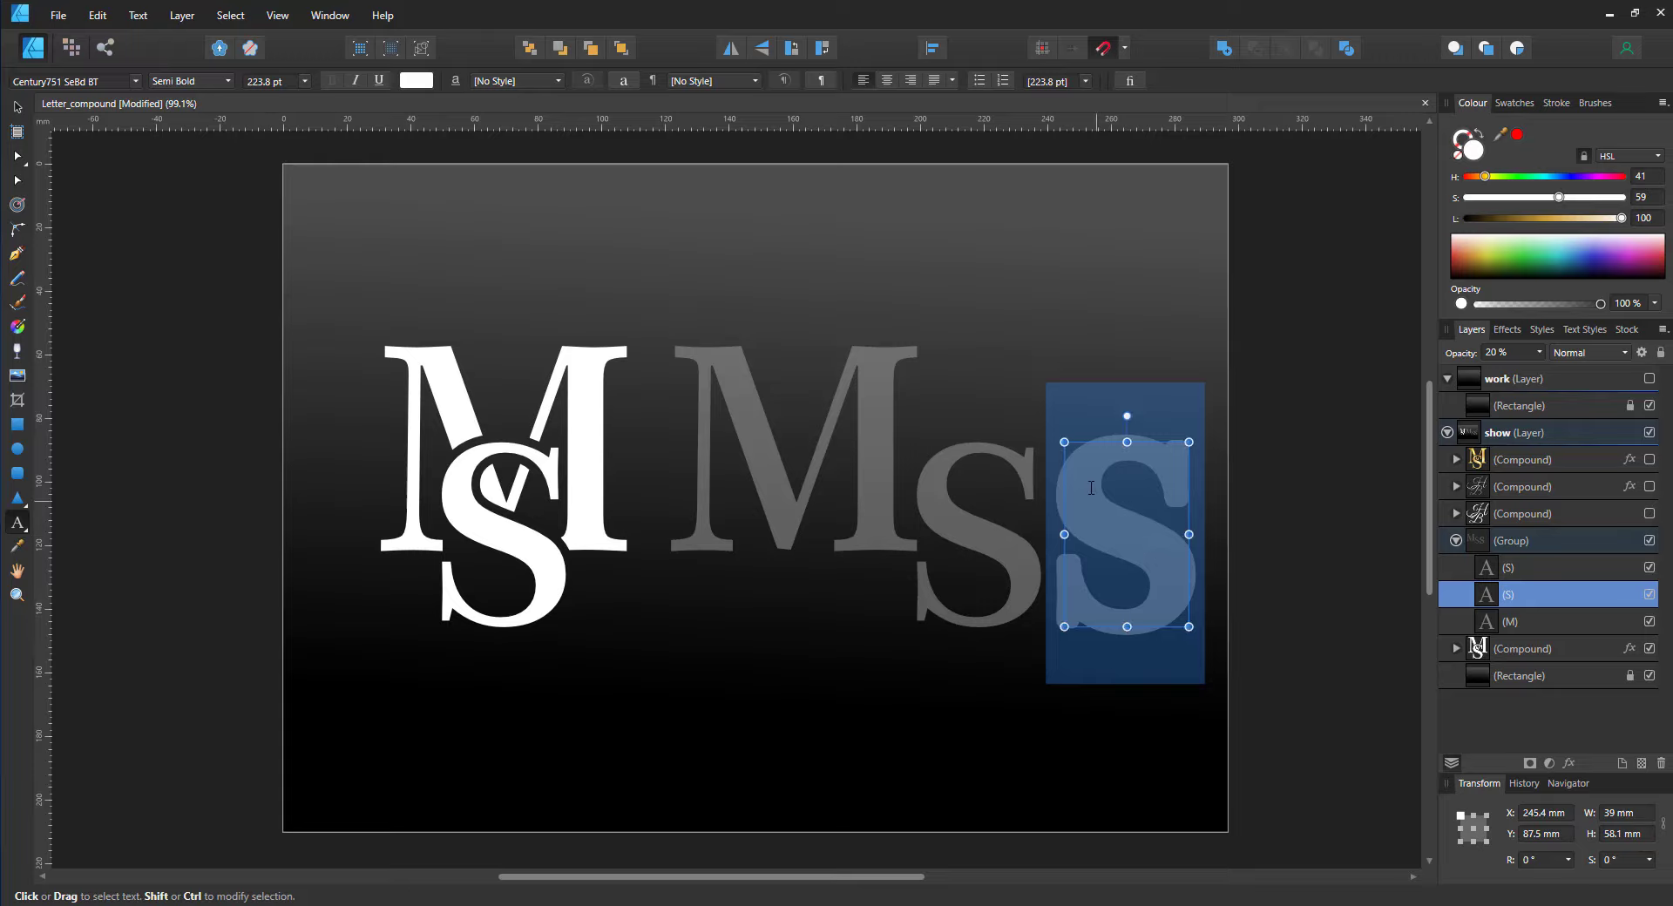
{"action": "left_click", "coordinate": [17, 204]}
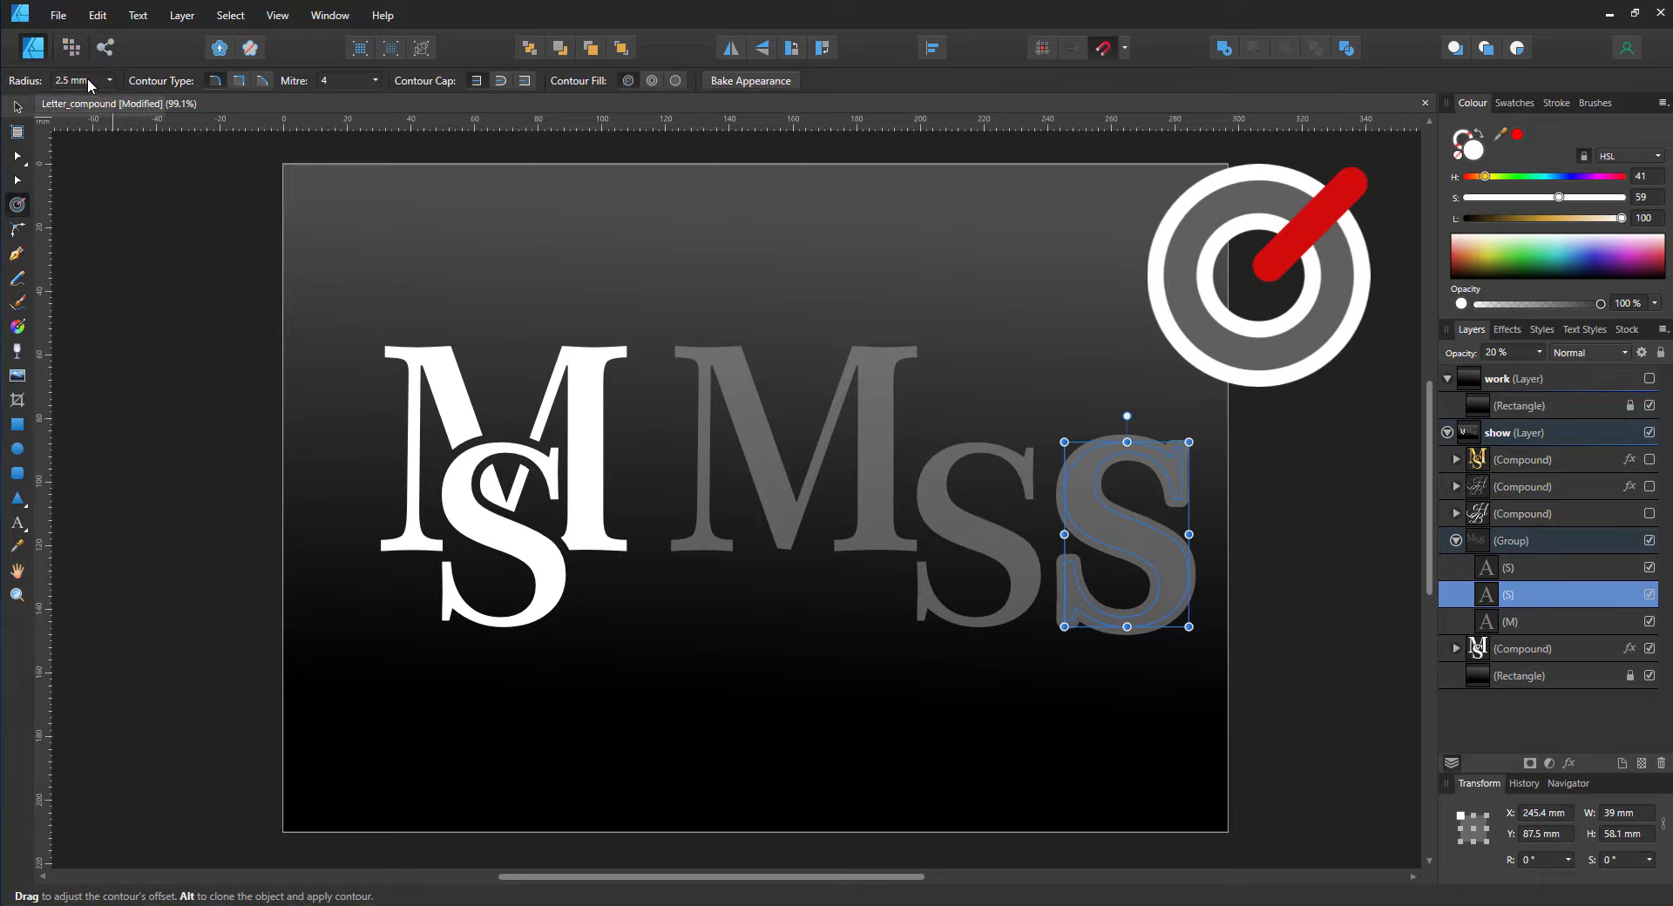
{"action": "left_click", "coordinate": [84, 83]}
{"action": "type", "text": "5"}
{"action": "key", "text": "Return"}
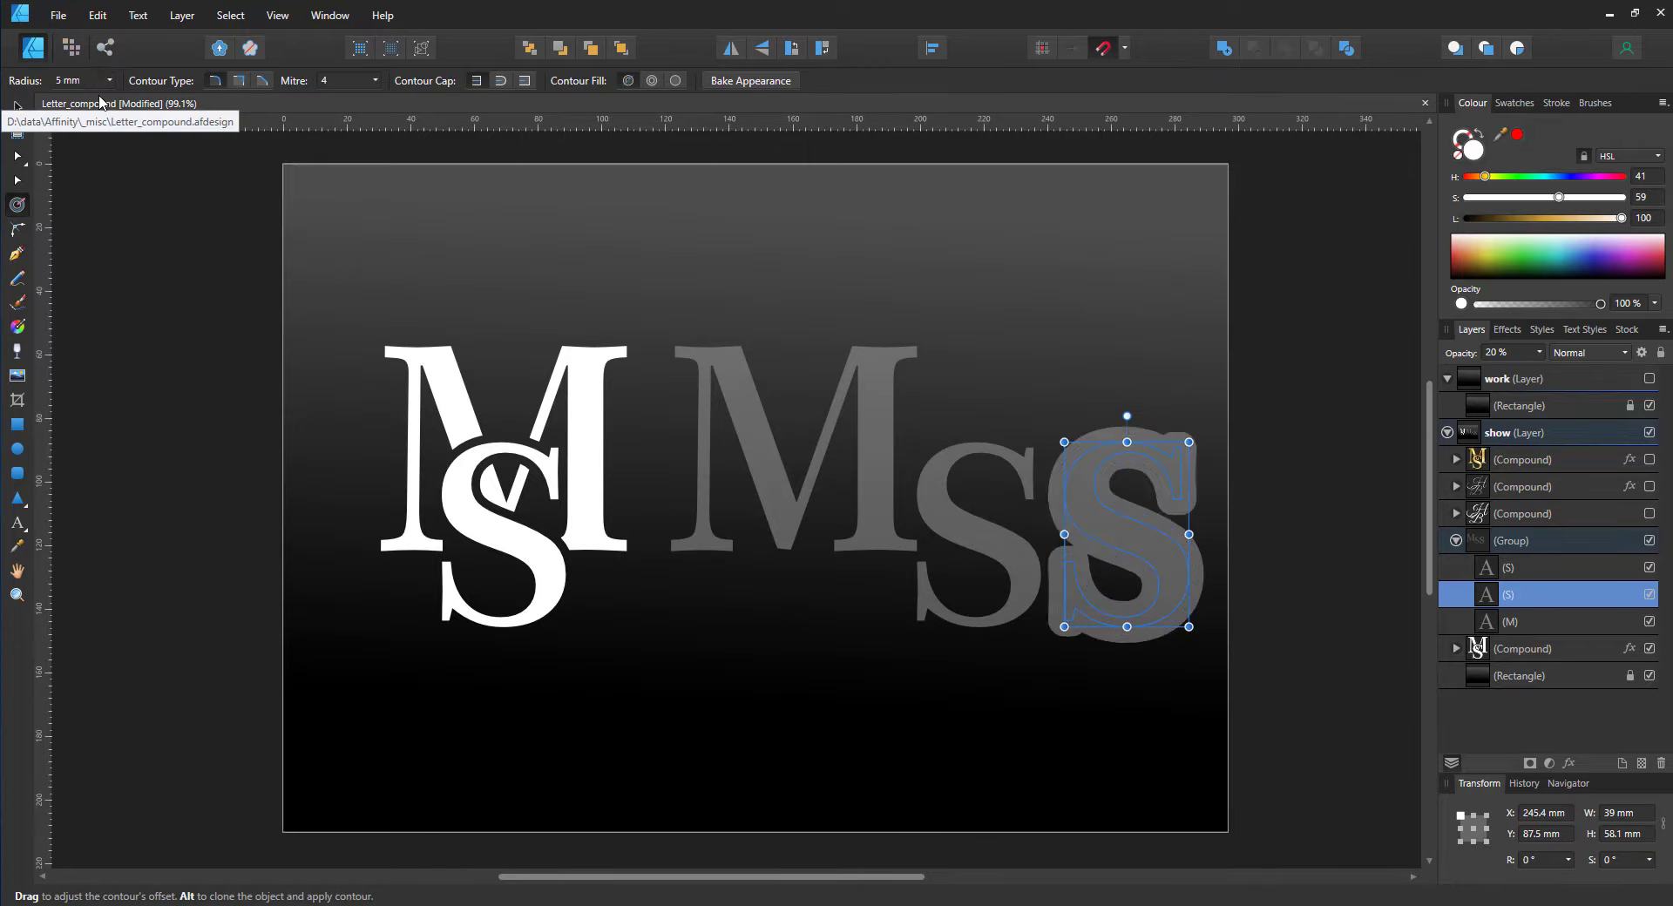
{"action": "left_click", "coordinate": [90, 84]}
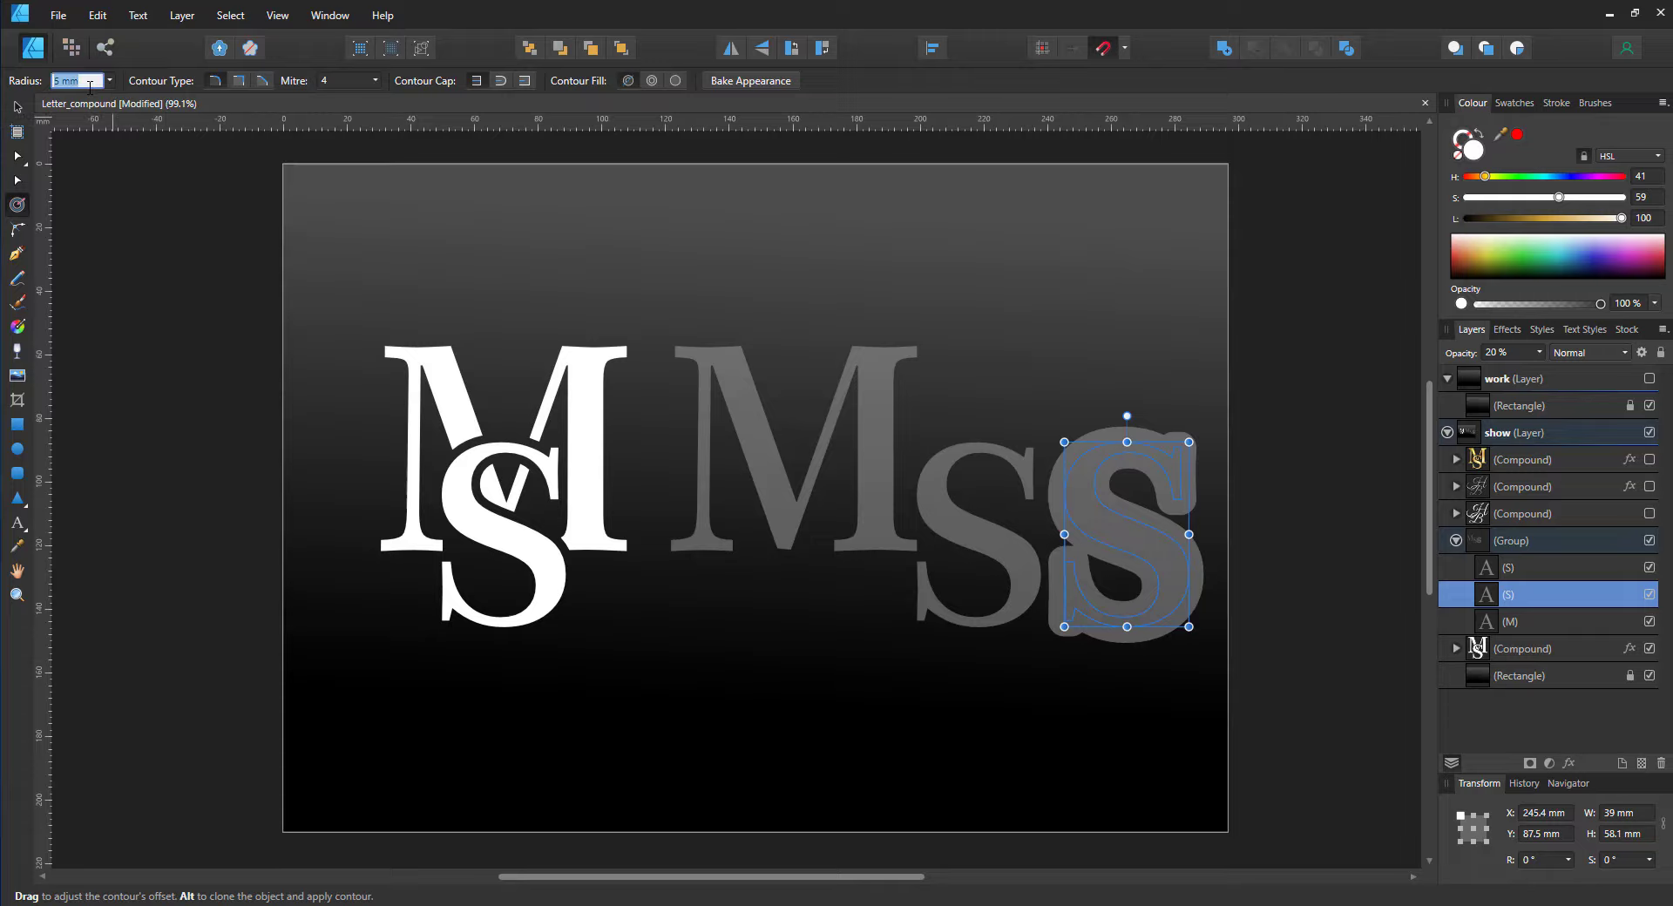
{"action": "type", "text": "2.5"}
{"action": "key", "text": "Return"}
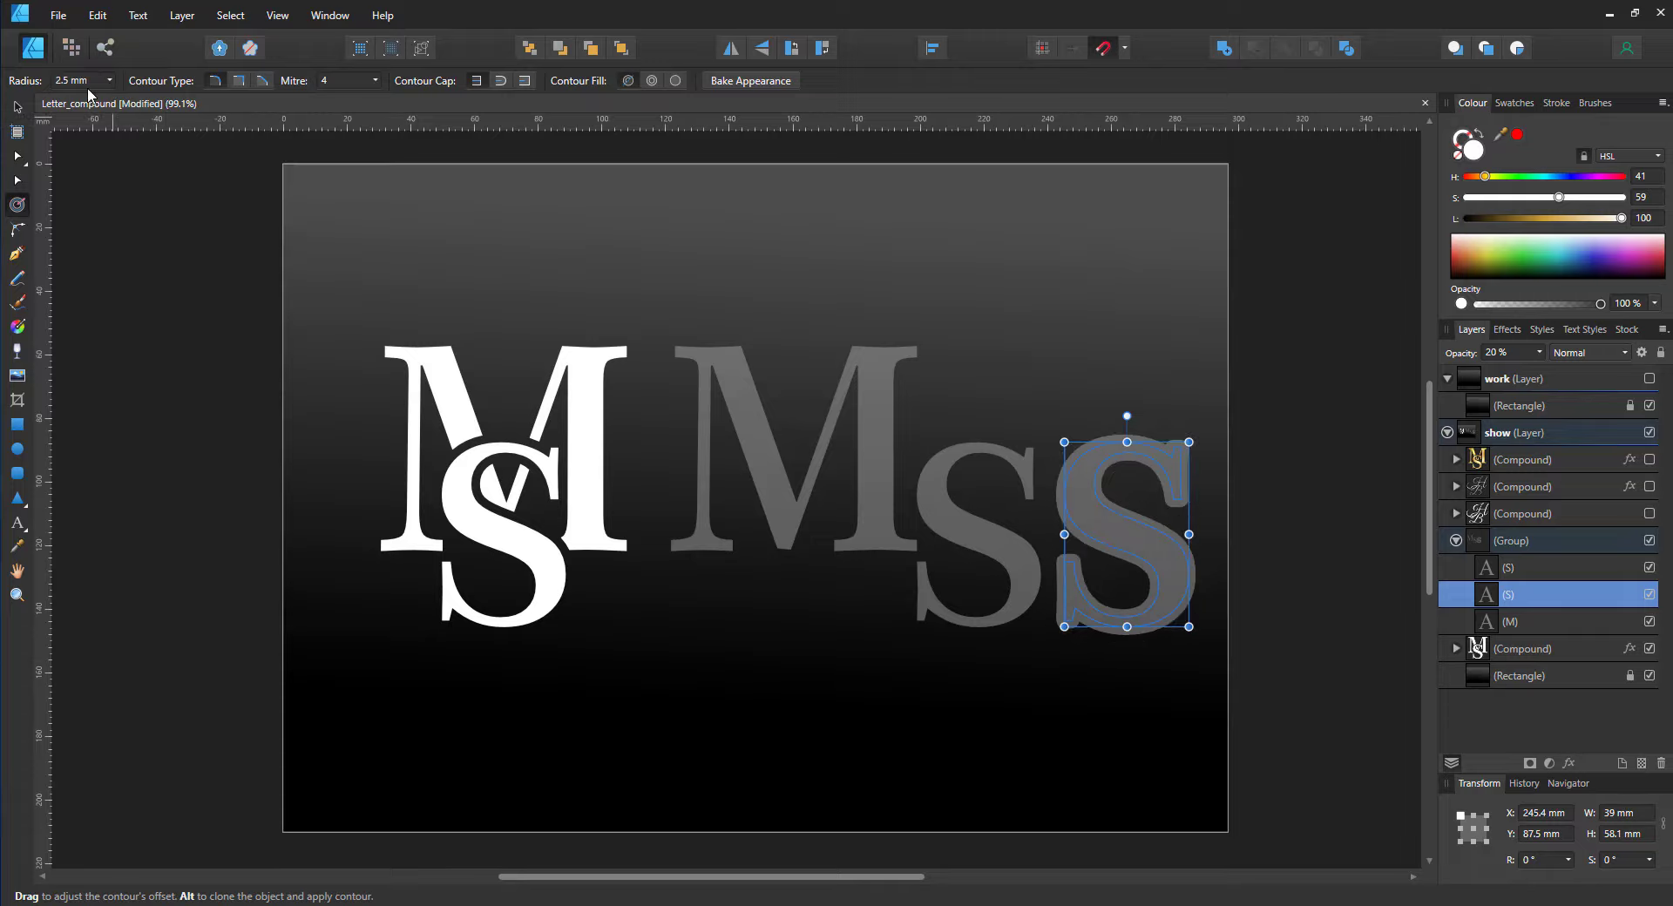
{"action": "left_click", "coordinate": [17, 106]}
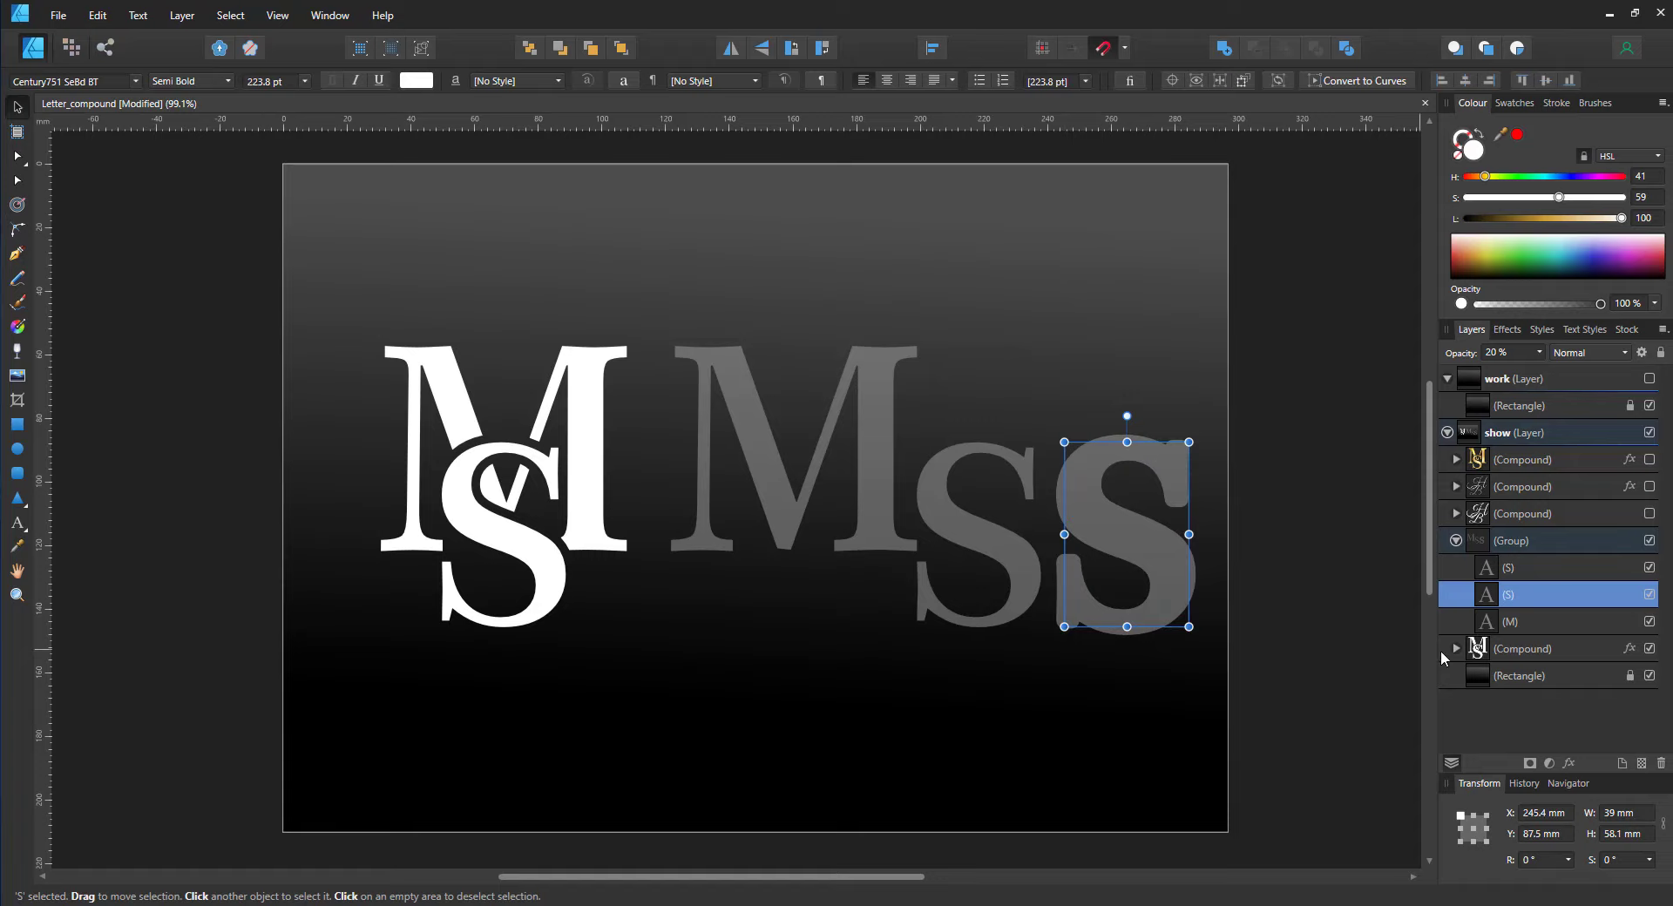
Inspect the white MS compound's letters, briefly hiding the first S to reveal the cutout
{"action": "left_click", "coordinate": [1533, 656]}
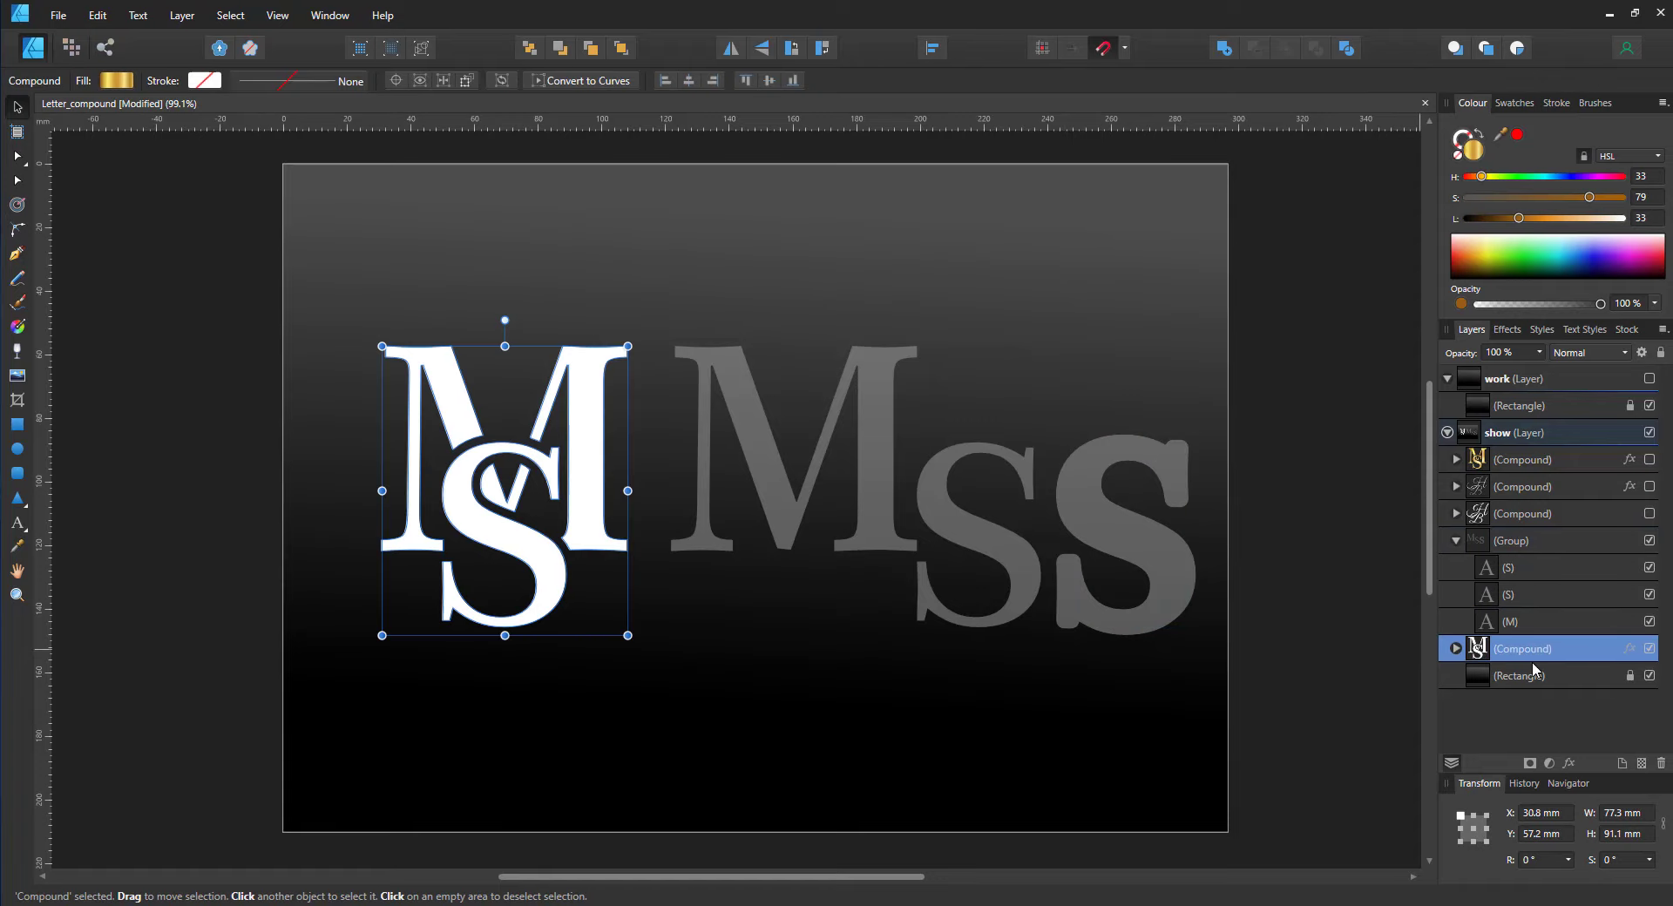
{"action": "left_click", "coordinate": [1457, 649]}
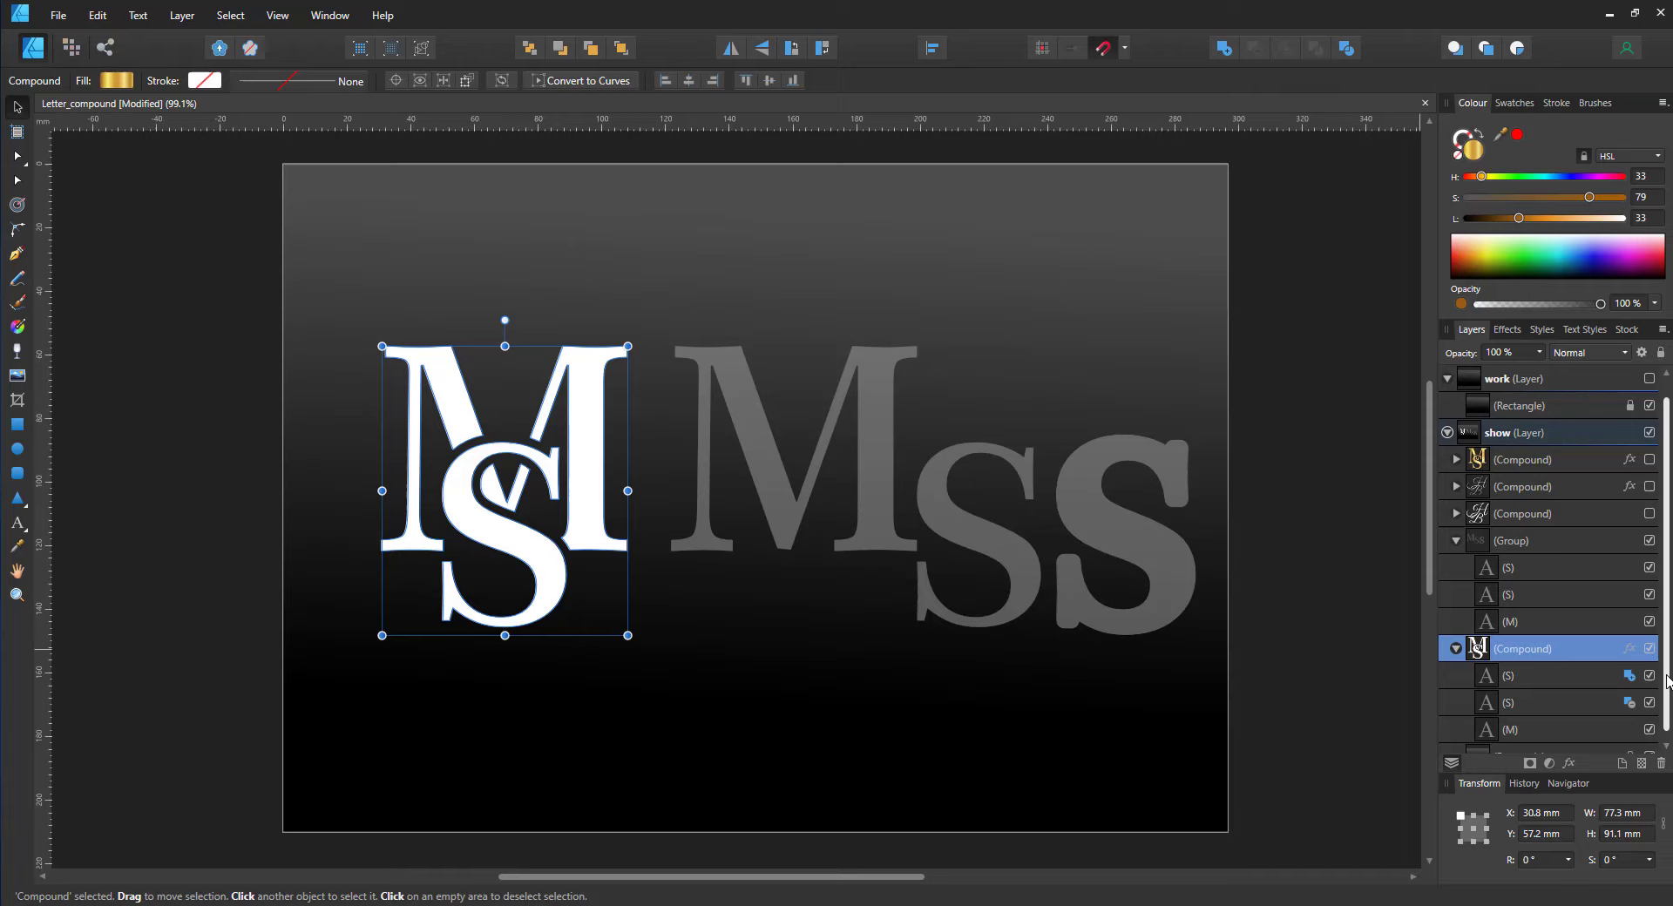
{"action": "scroll", "coordinate": [1667, 680], "scroll_direction": "down", "scroll_amount": 1}
{"action": "left_click", "coordinate": [1572, 705]}
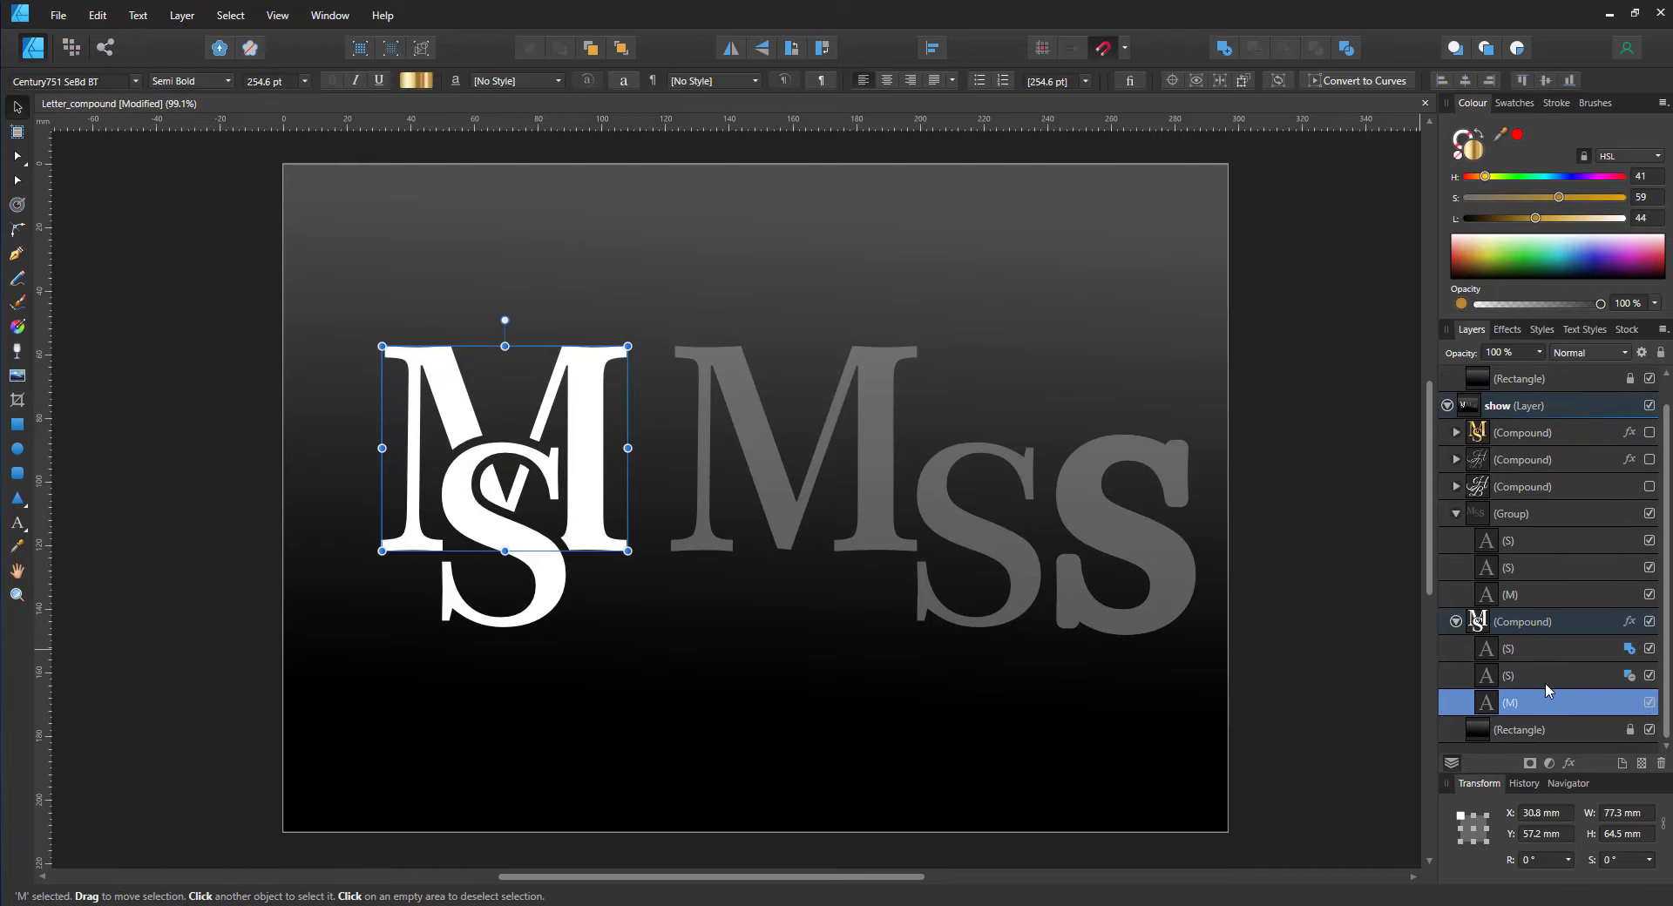
{"action": "left_click", "coordinate": [1575, 674]}
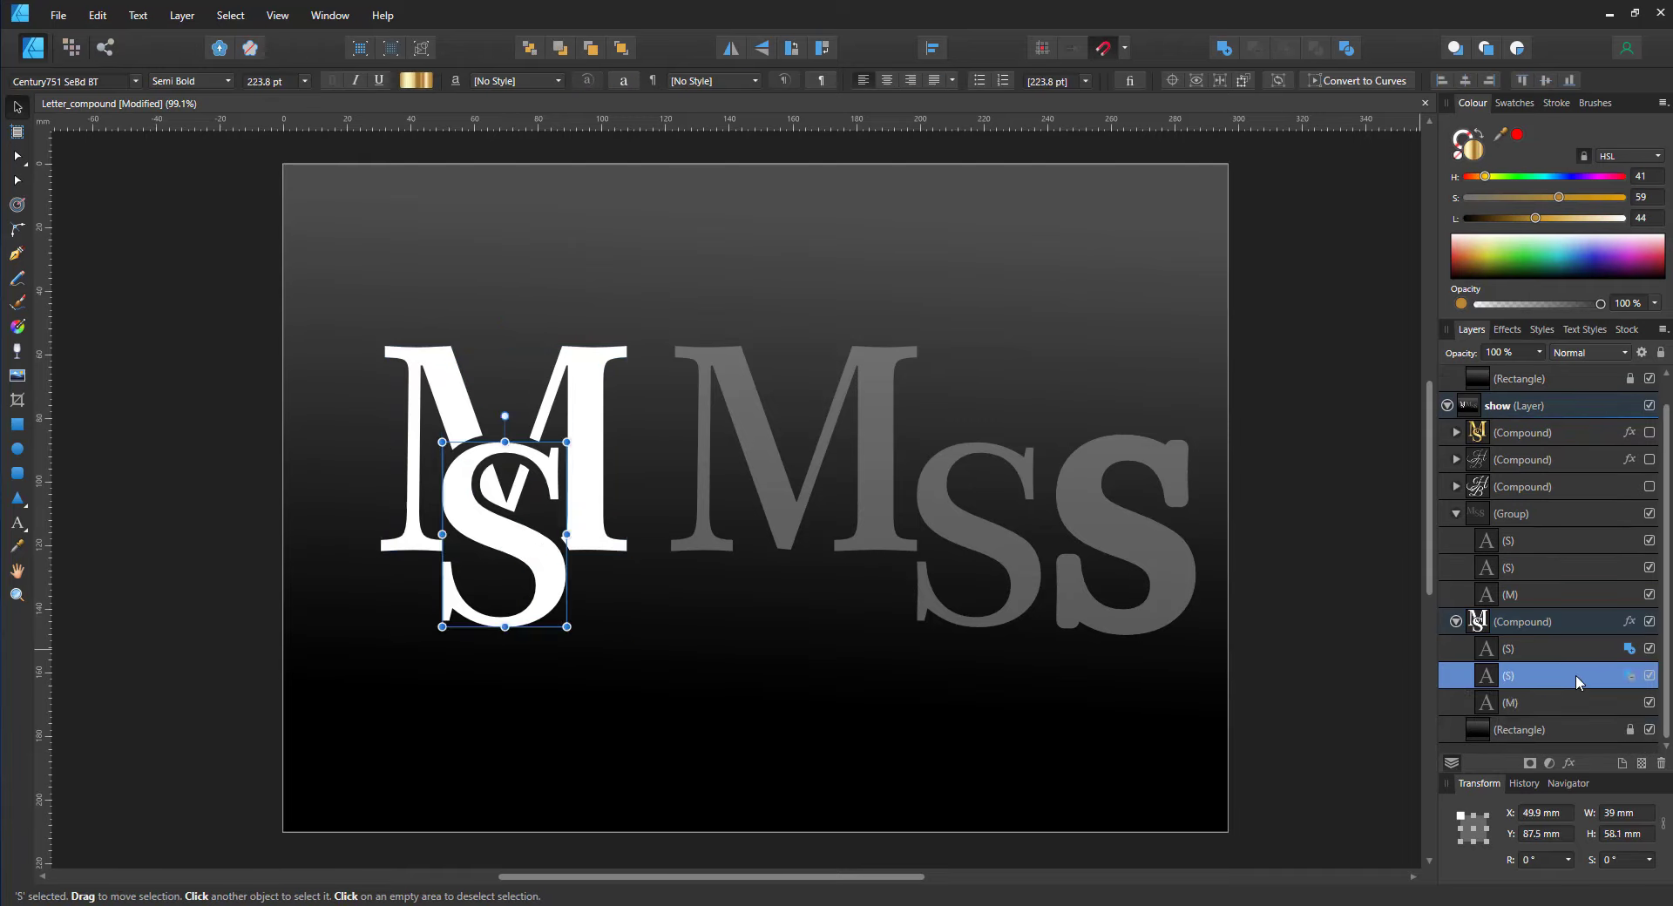
{"action": "left_click", "coordinate": [1650, 649]}
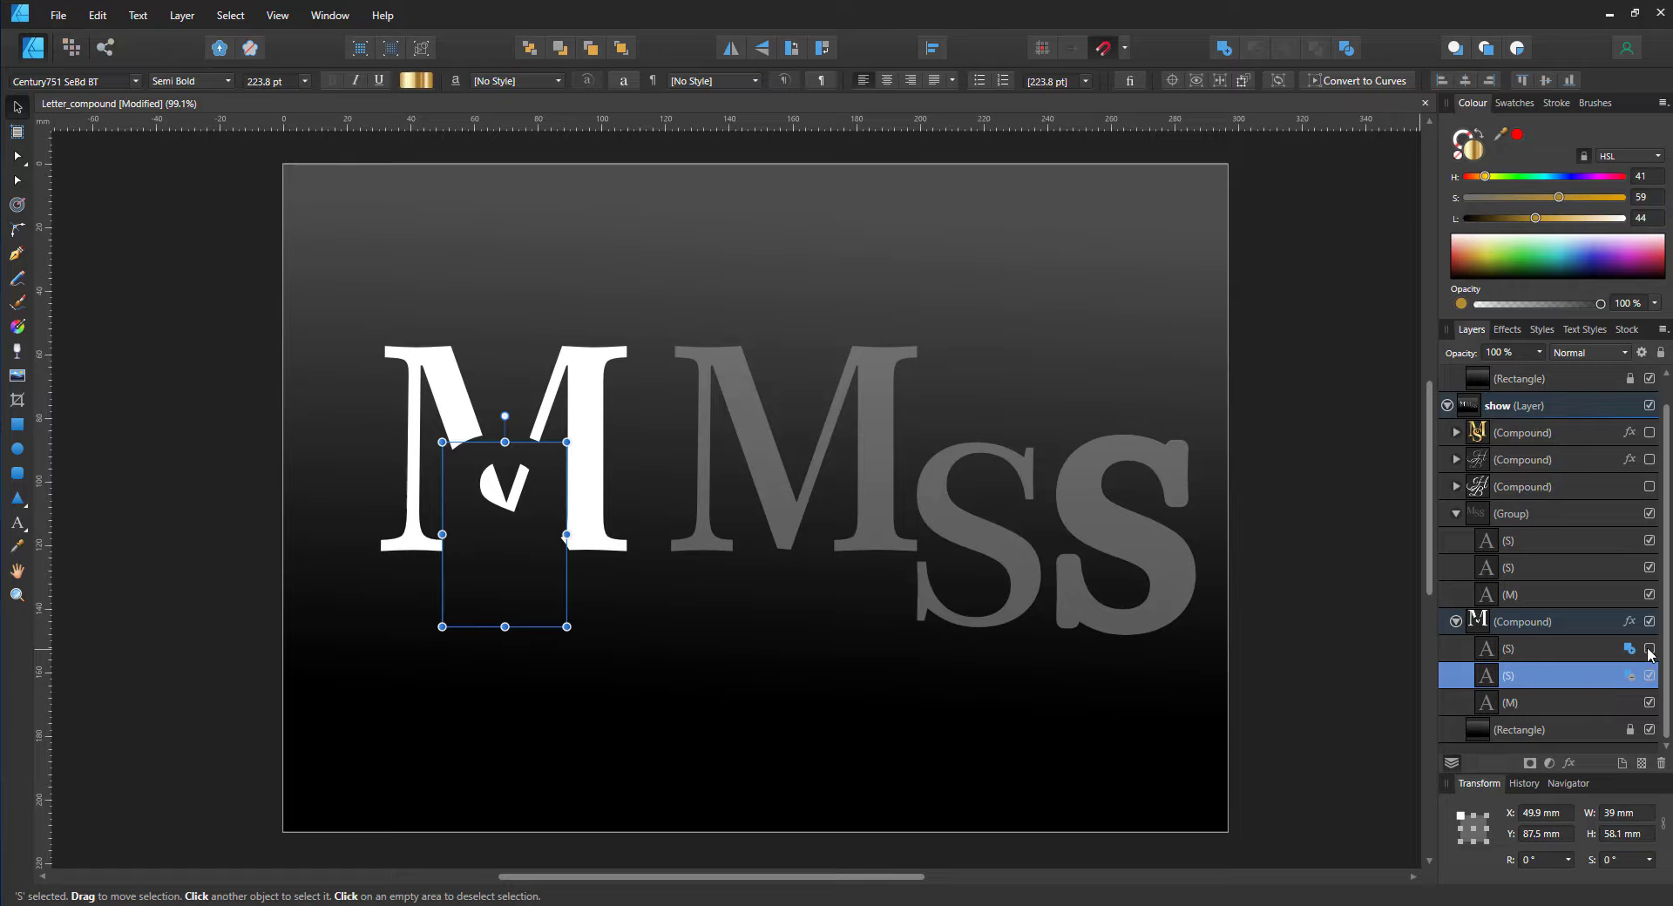
{"action": "left_click", "coordinate": [1648, 650]}
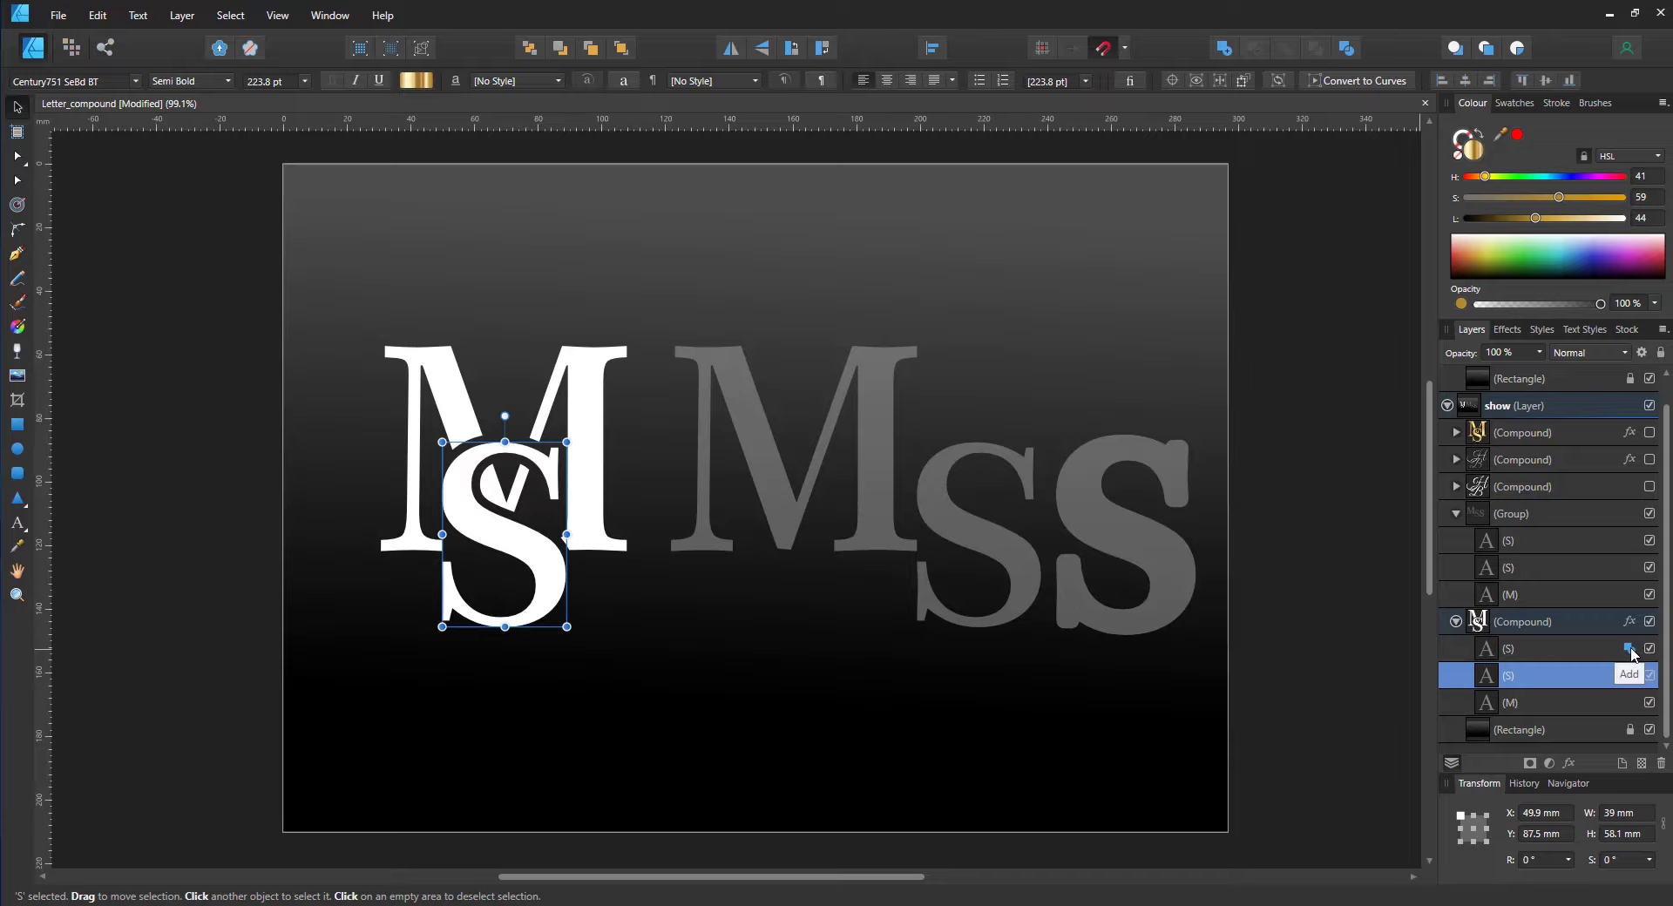
Hide the grey reference letters and show and select the gold bevelled MS compound
{"action": "left_click", "coordinate": [1648, 514]}
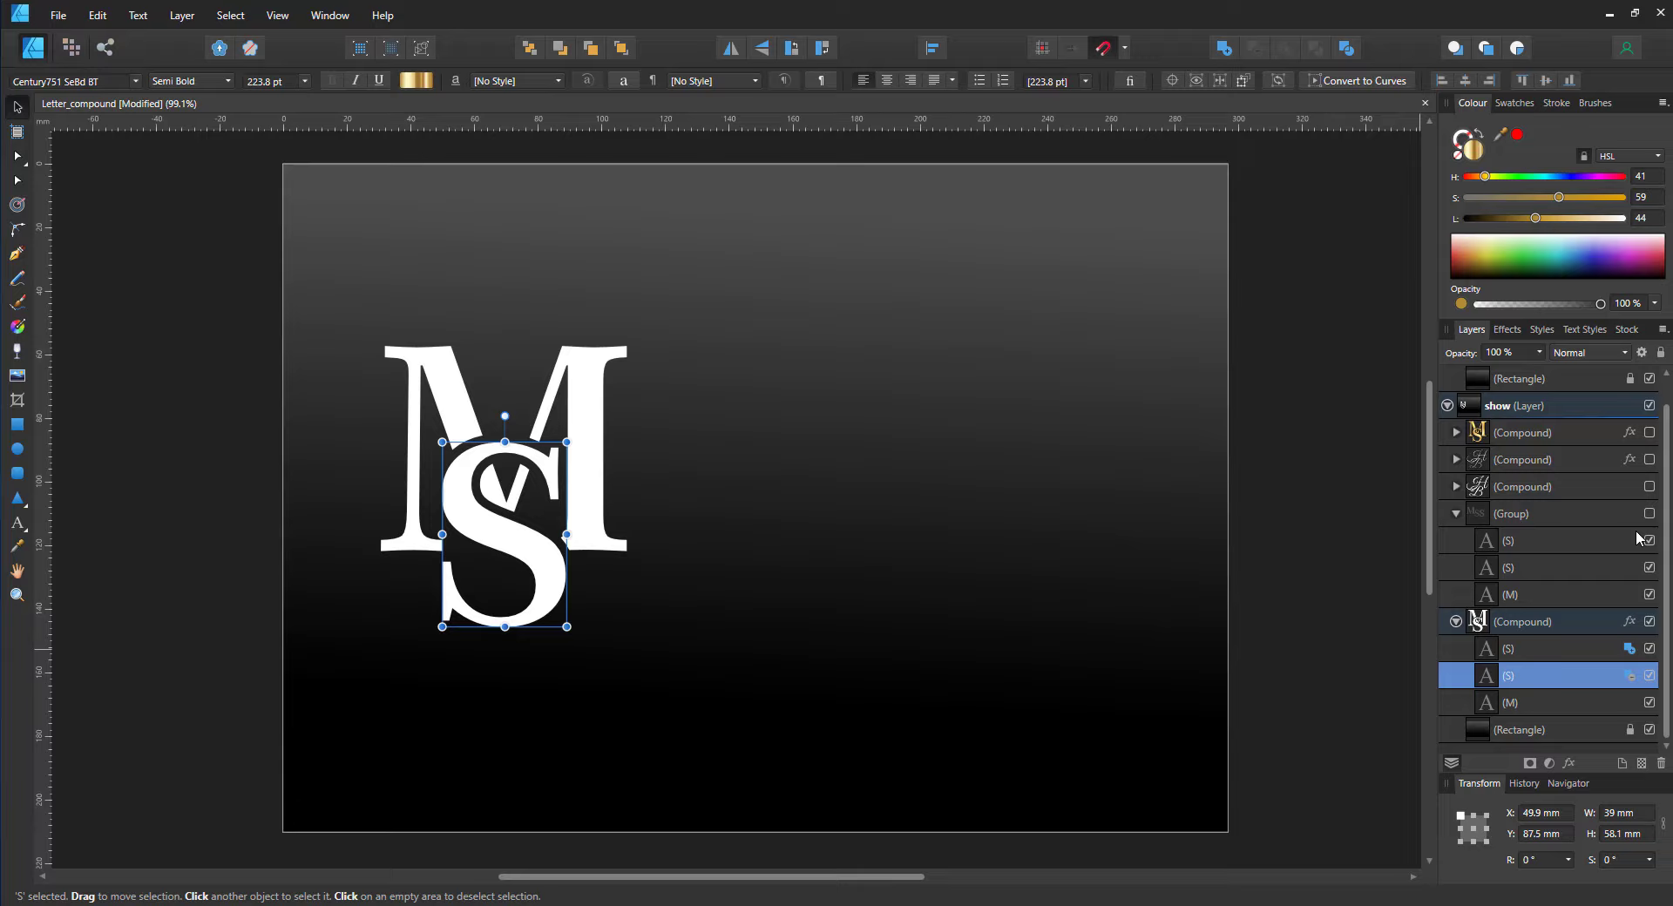
{"action": "left_click", "coordinate": [1648, 432]}
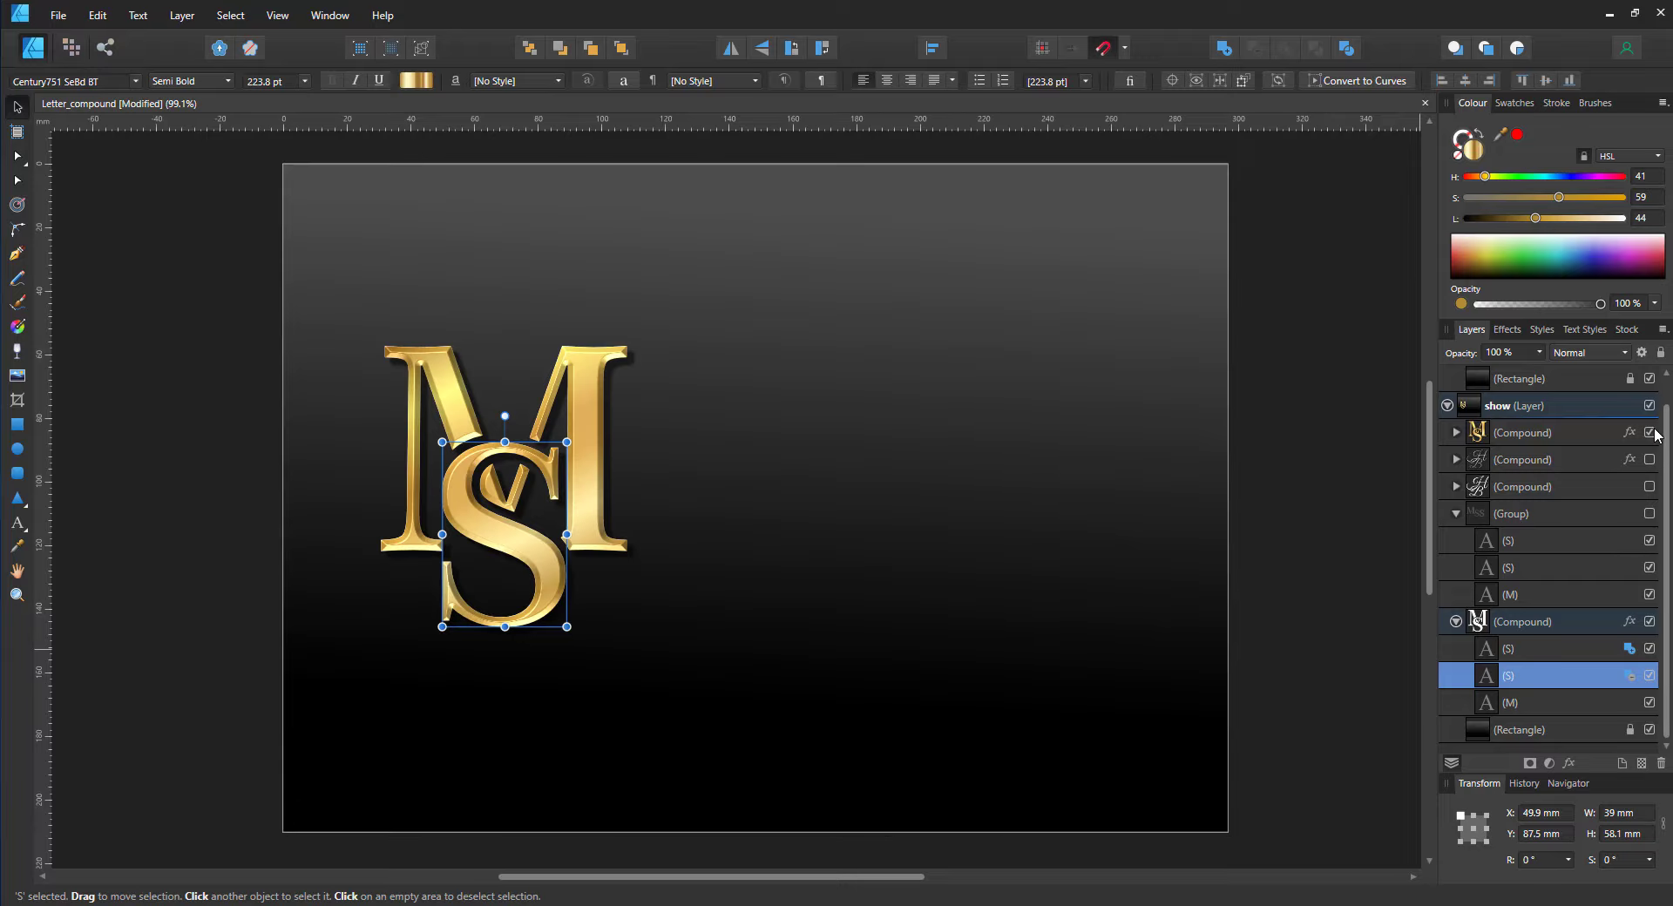
{"action": "left_click", "coordinate": [1526, 429]}
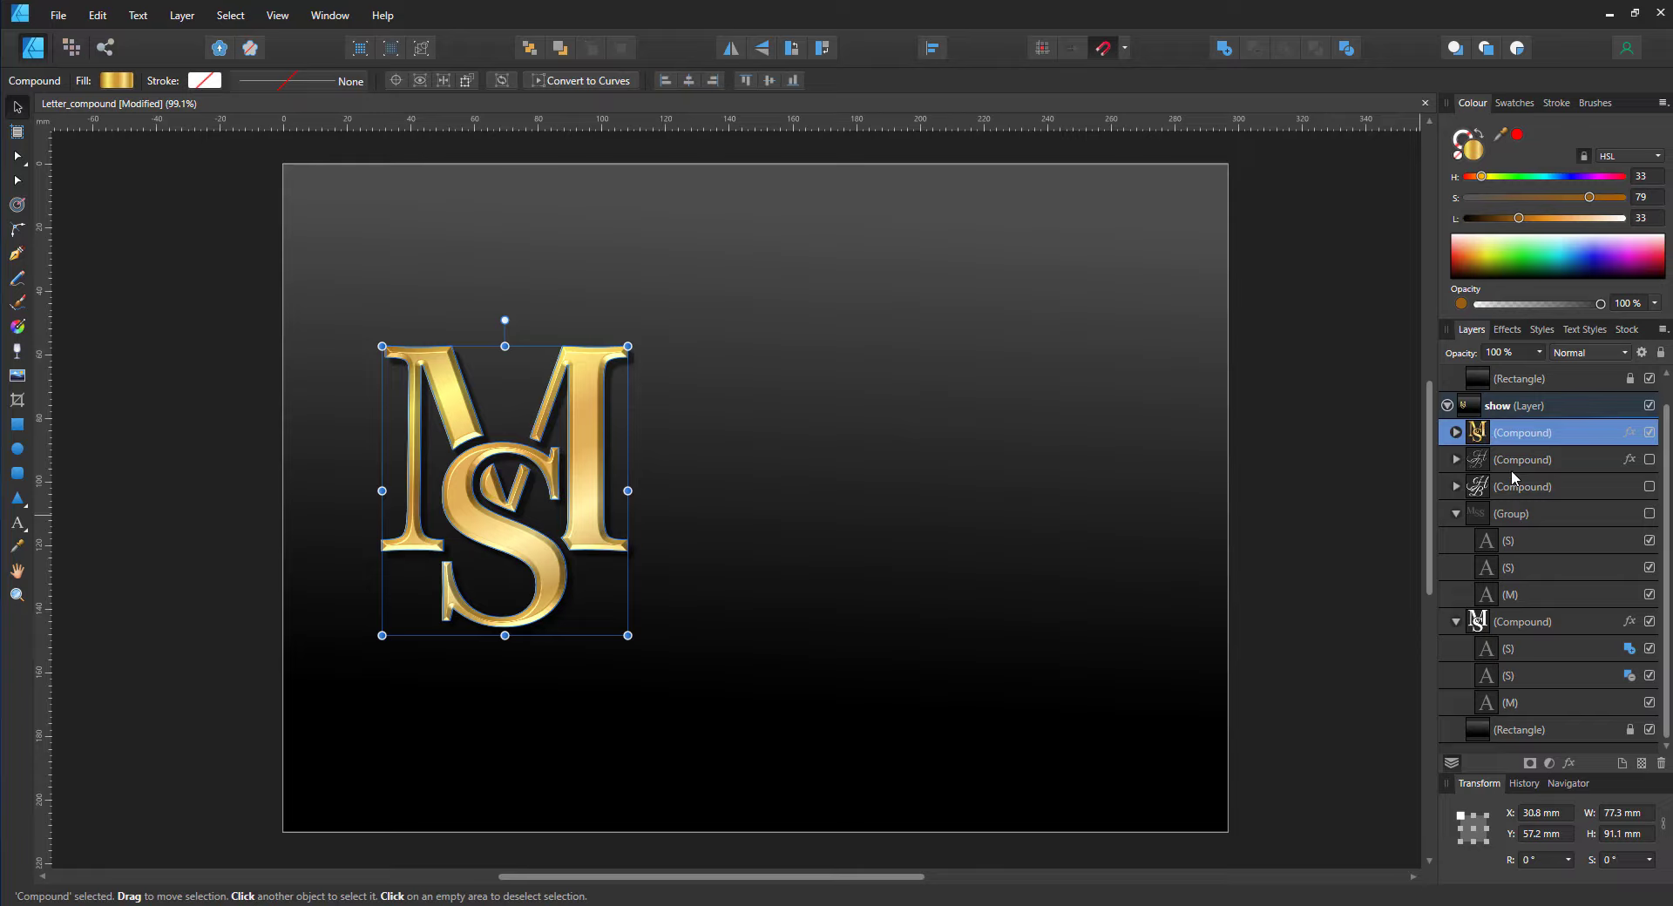
Show the white and silver HB monograms, inspecting the HB compound's B, B and H letters
{"action": "left_click", "coordinate": [1648, 486]}
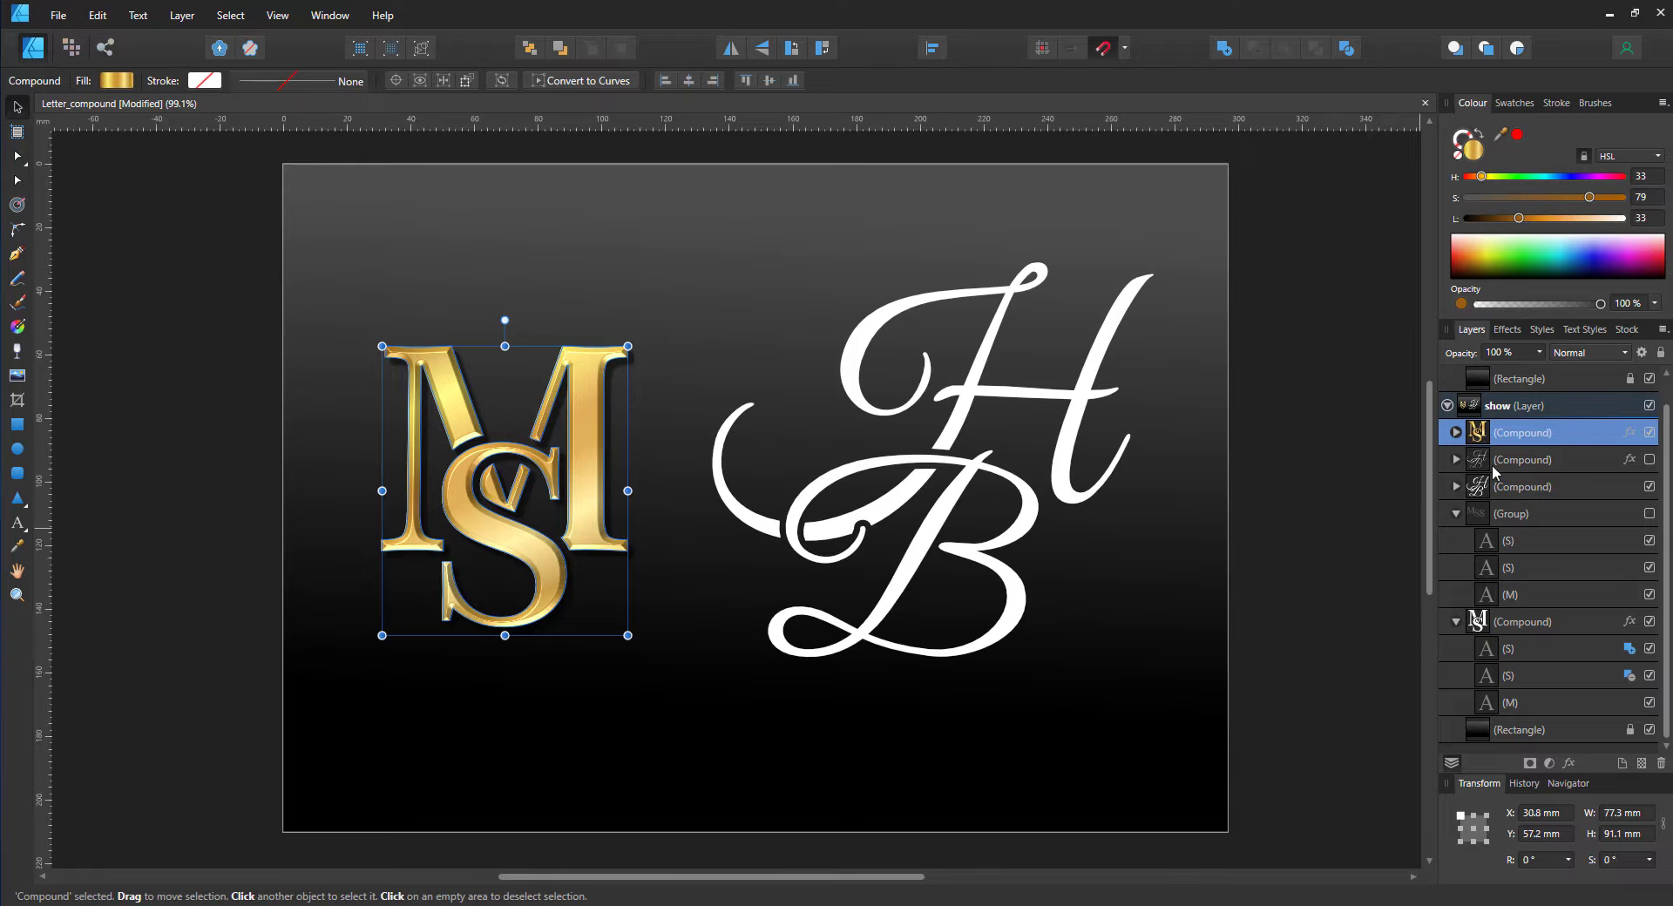
{"action": "left_click", "coordinate": [1455, 486]}
{"action": "left_click", "coordinate": [1511, 513]}
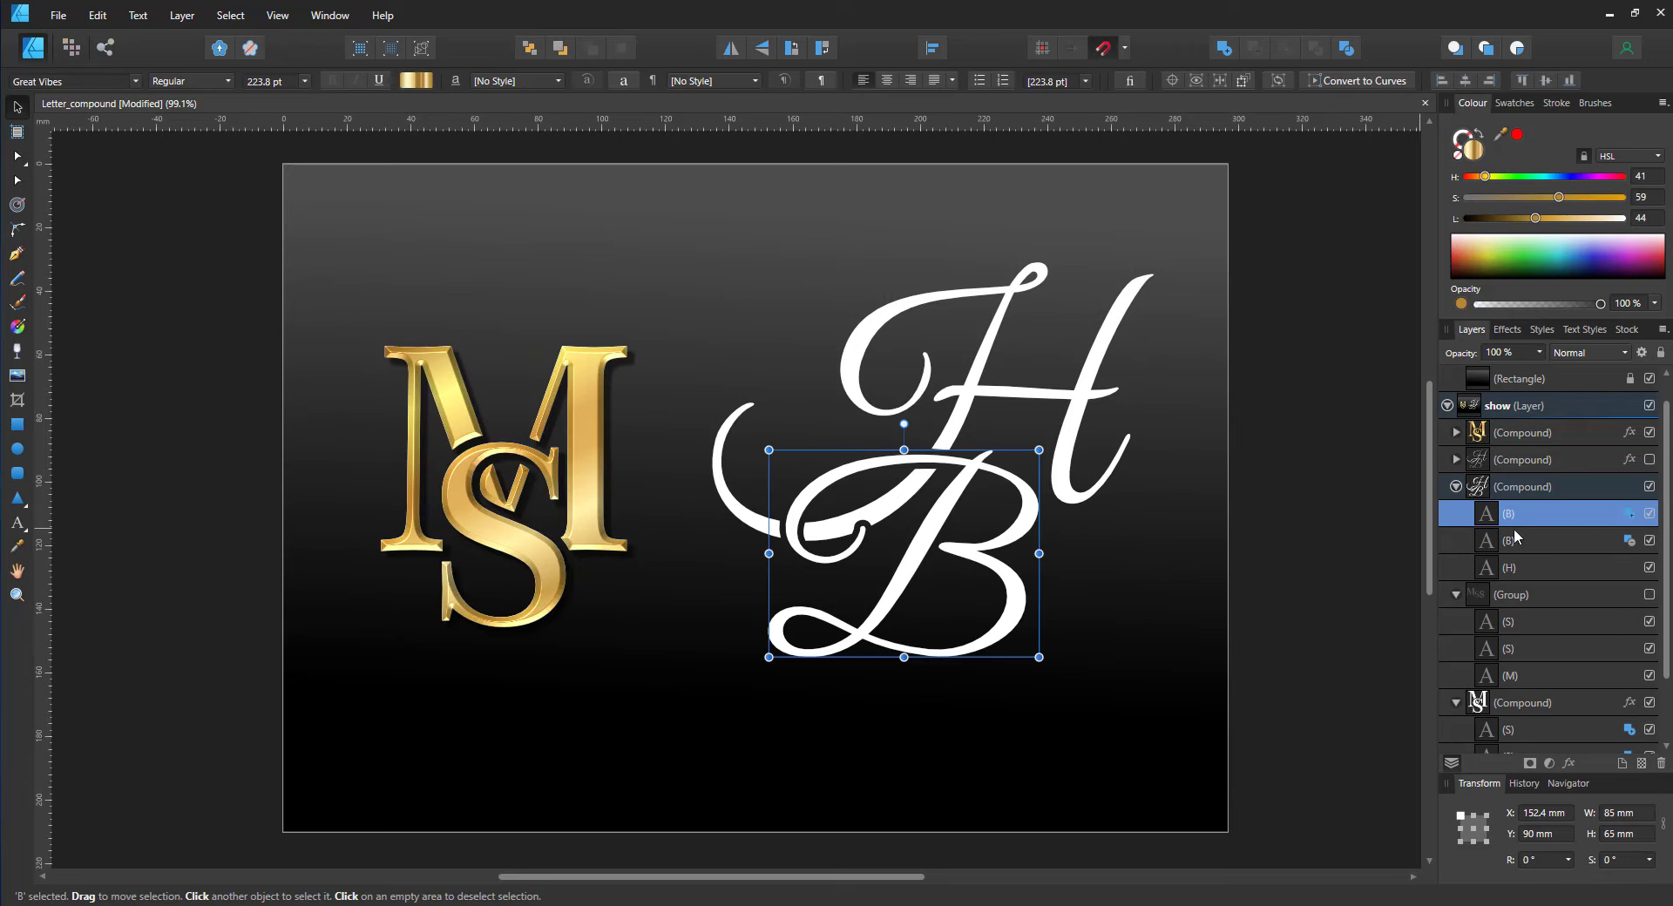
{"action": "left_click", "coordinate": [1520, 549]}
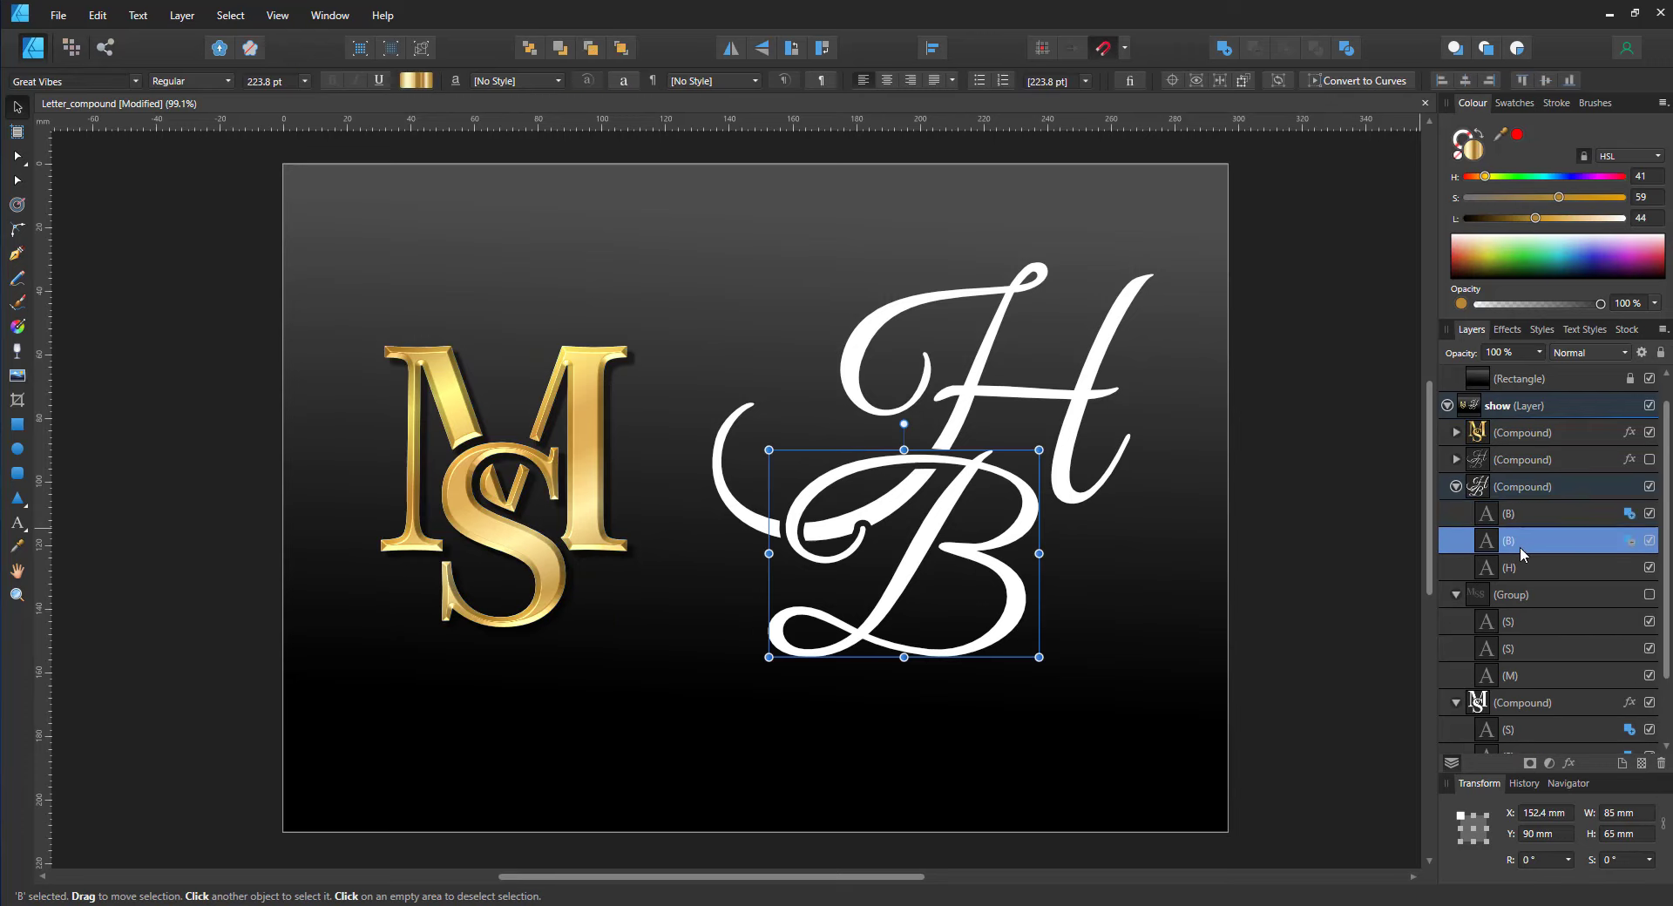
{"action": "left_click", "coordinate": [1597, 566]}
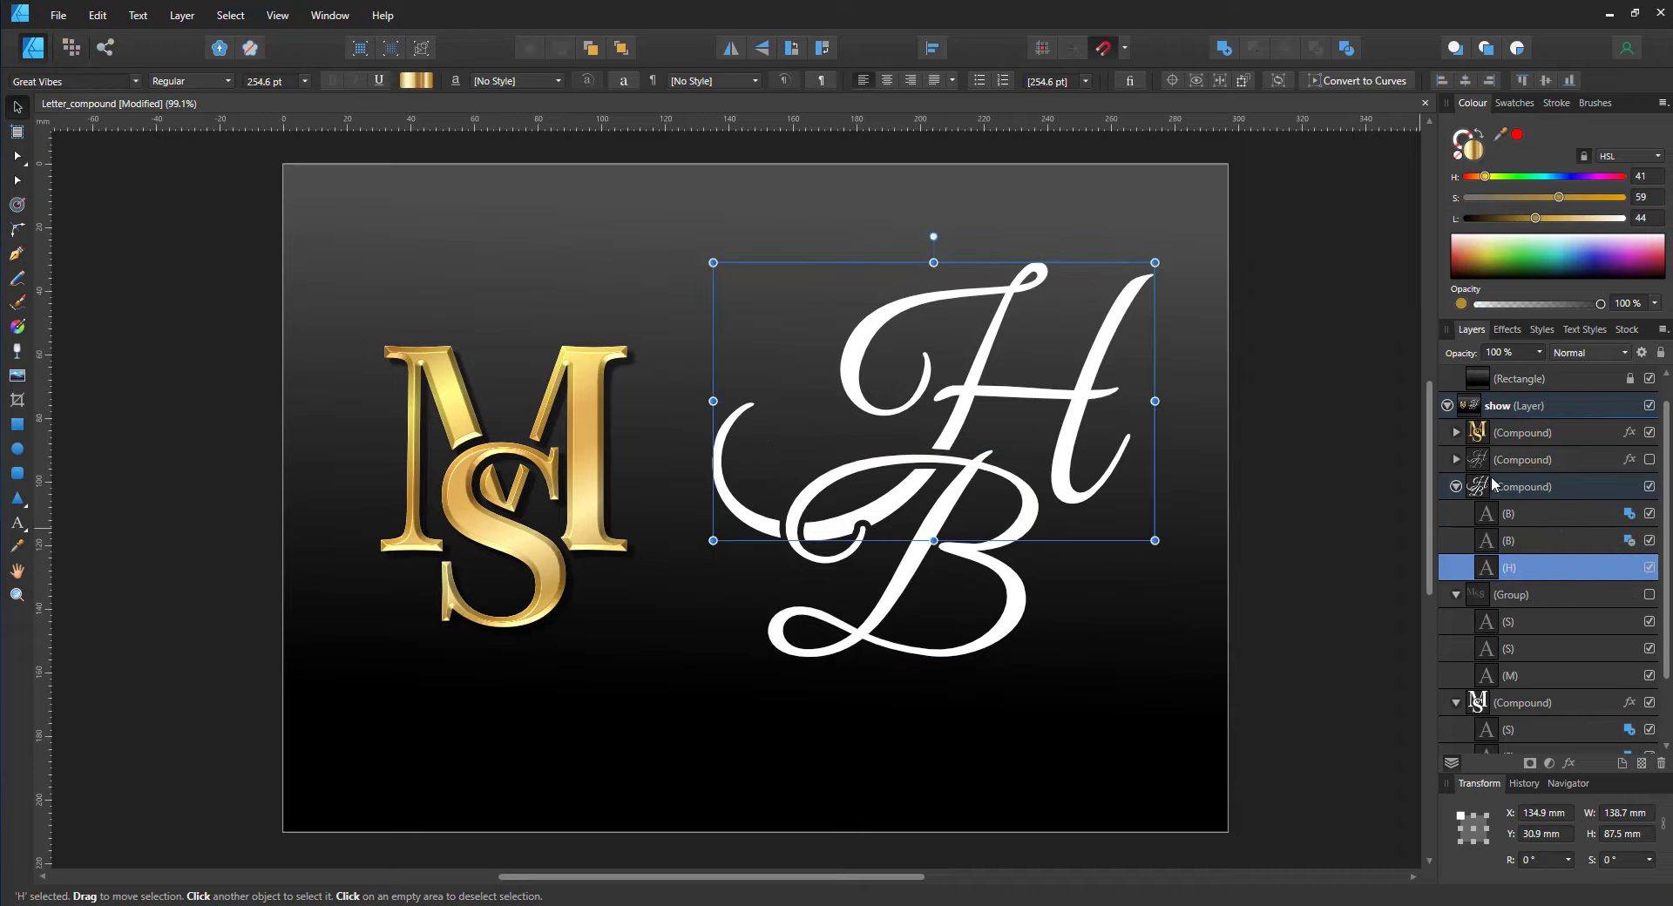
{"action": "left_click", "coordinate": [1648, 459]}
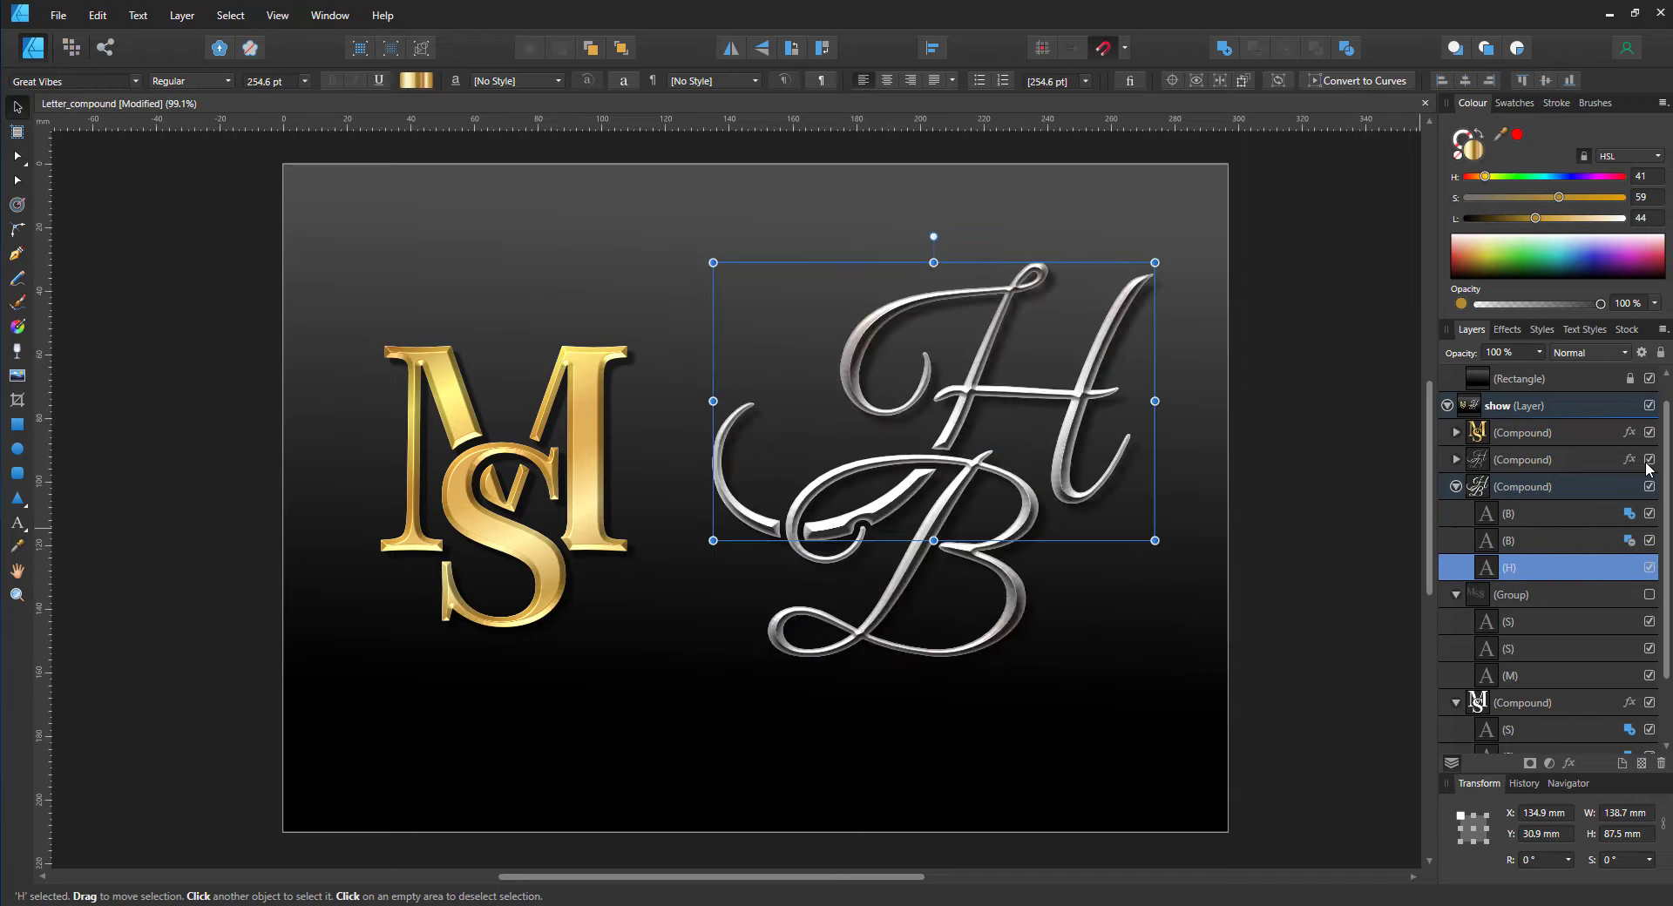
{"action": "left_click", "coordinate": [1350, 531]}
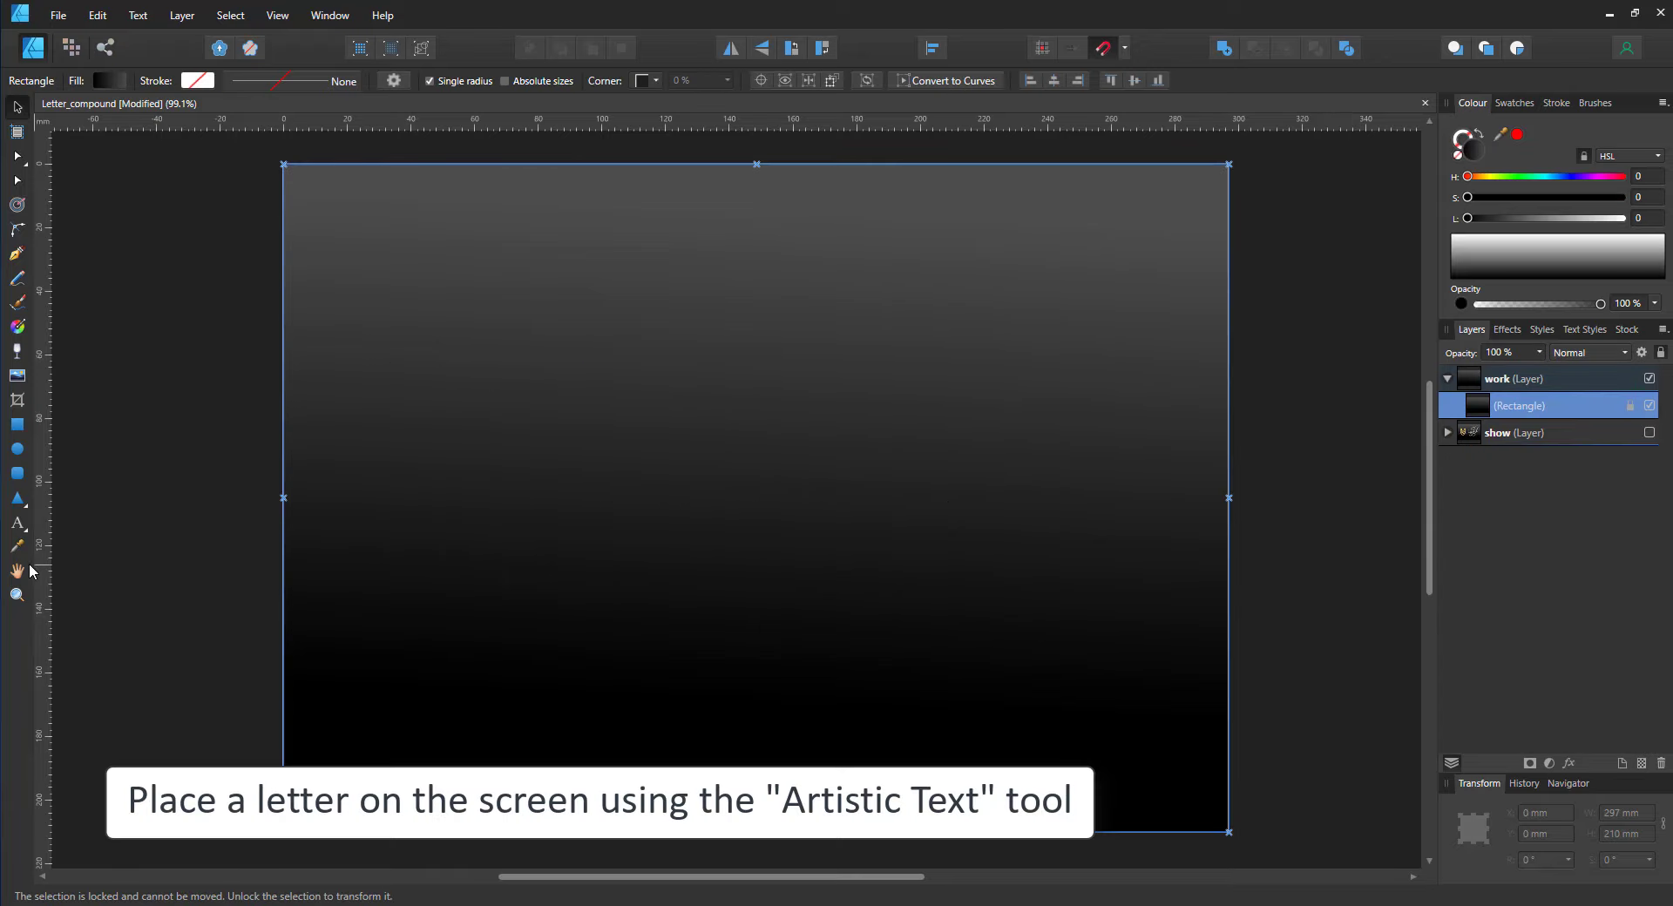
Place an artistic text letter 'A' near the top centre of the page
{"action": "left_click", "coordinate": [21, 526]}
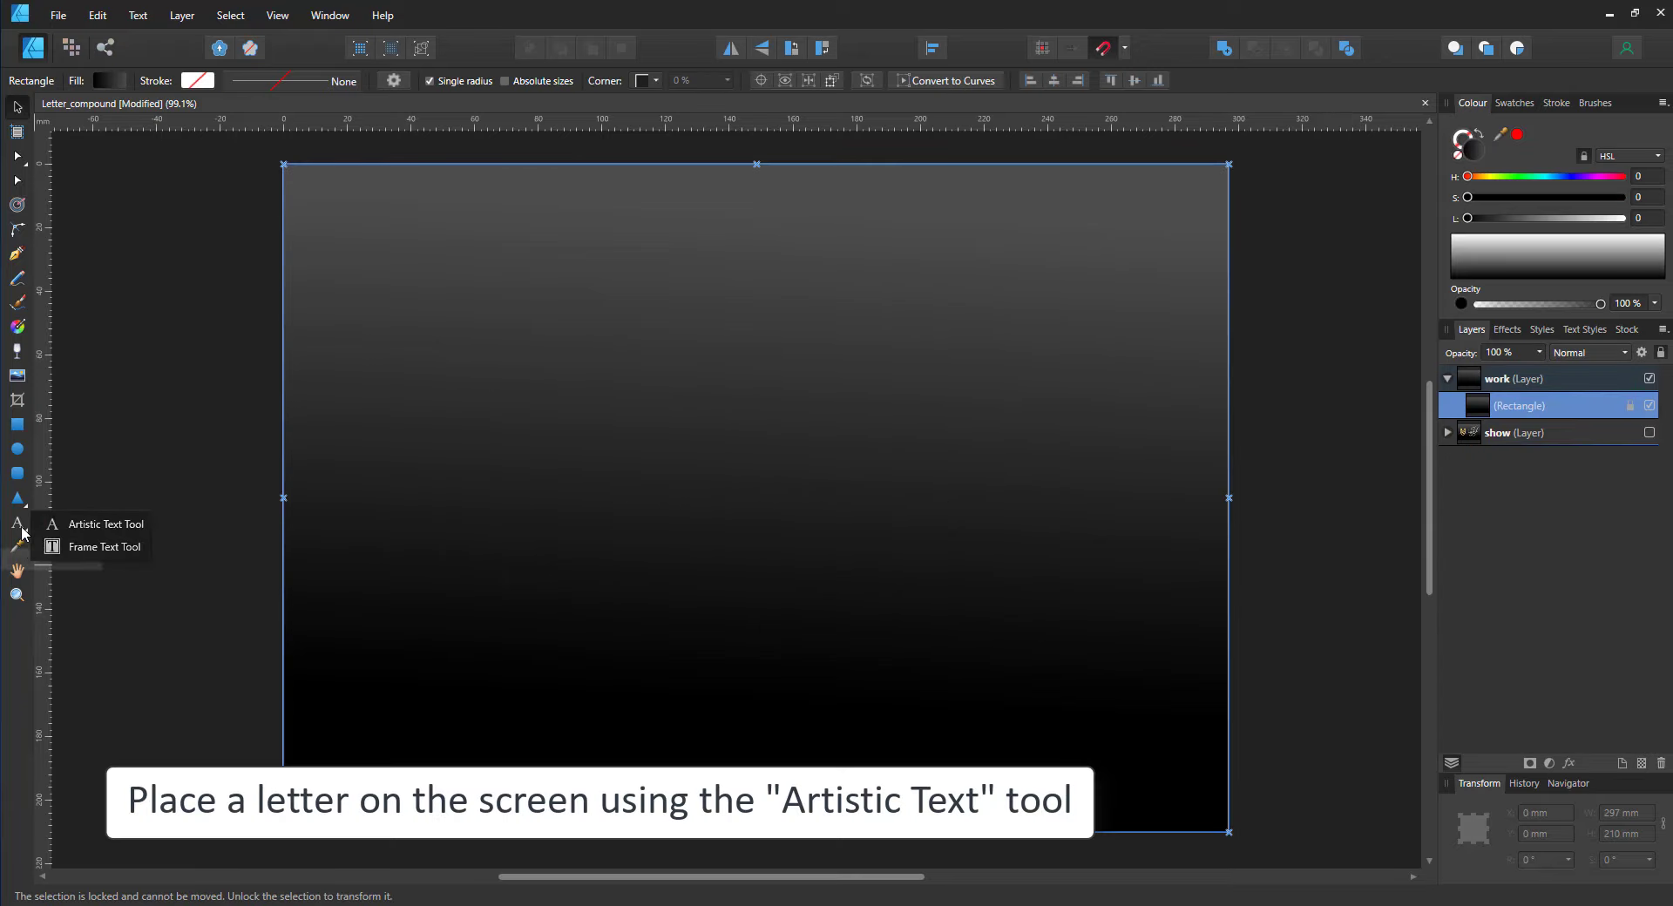
{"action": "left_click", "coordinate": [70, 526]}
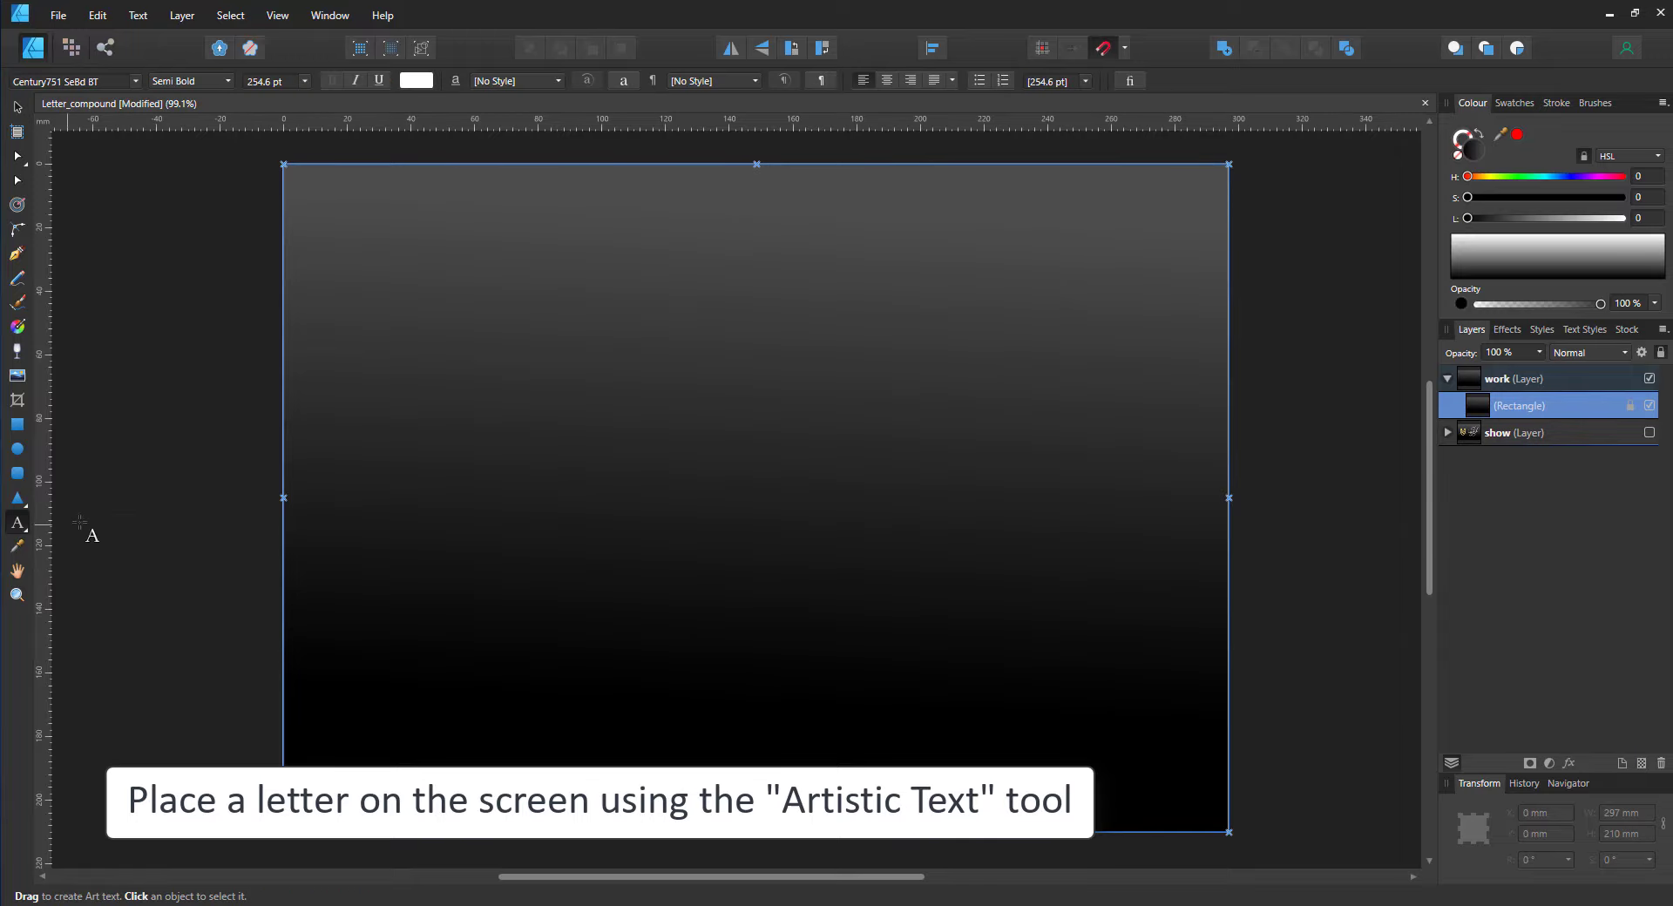
{"action": "left_click", "coordinate": [640, 459]}
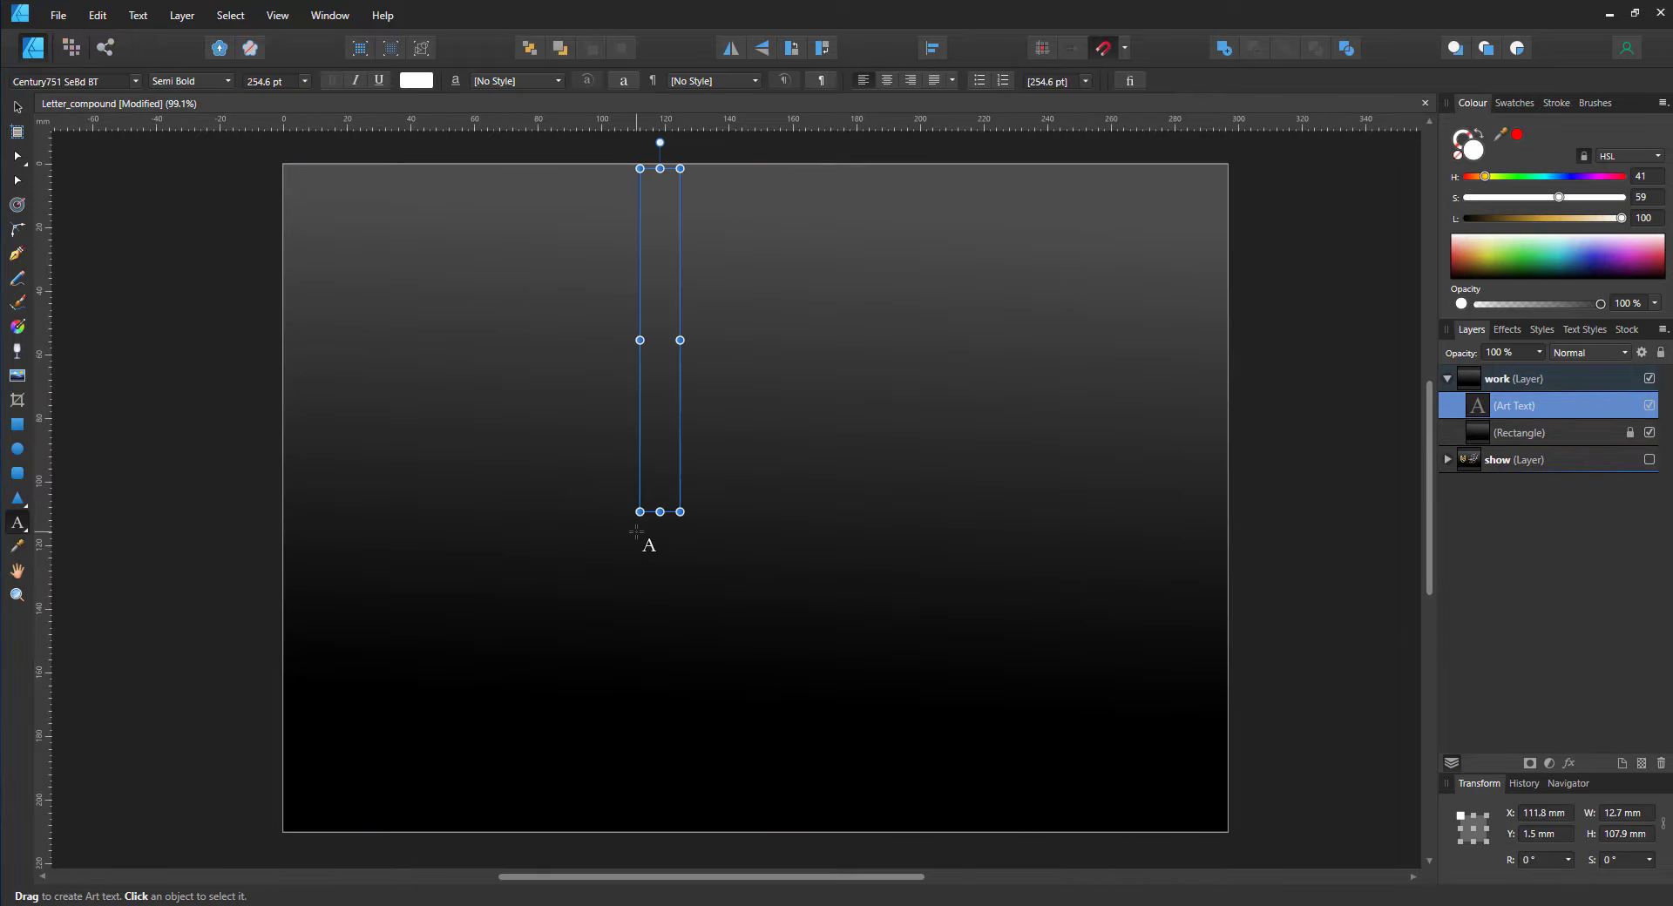
{"action": "type", "text": "A"}
{"action": "key", "text": "Escape"}
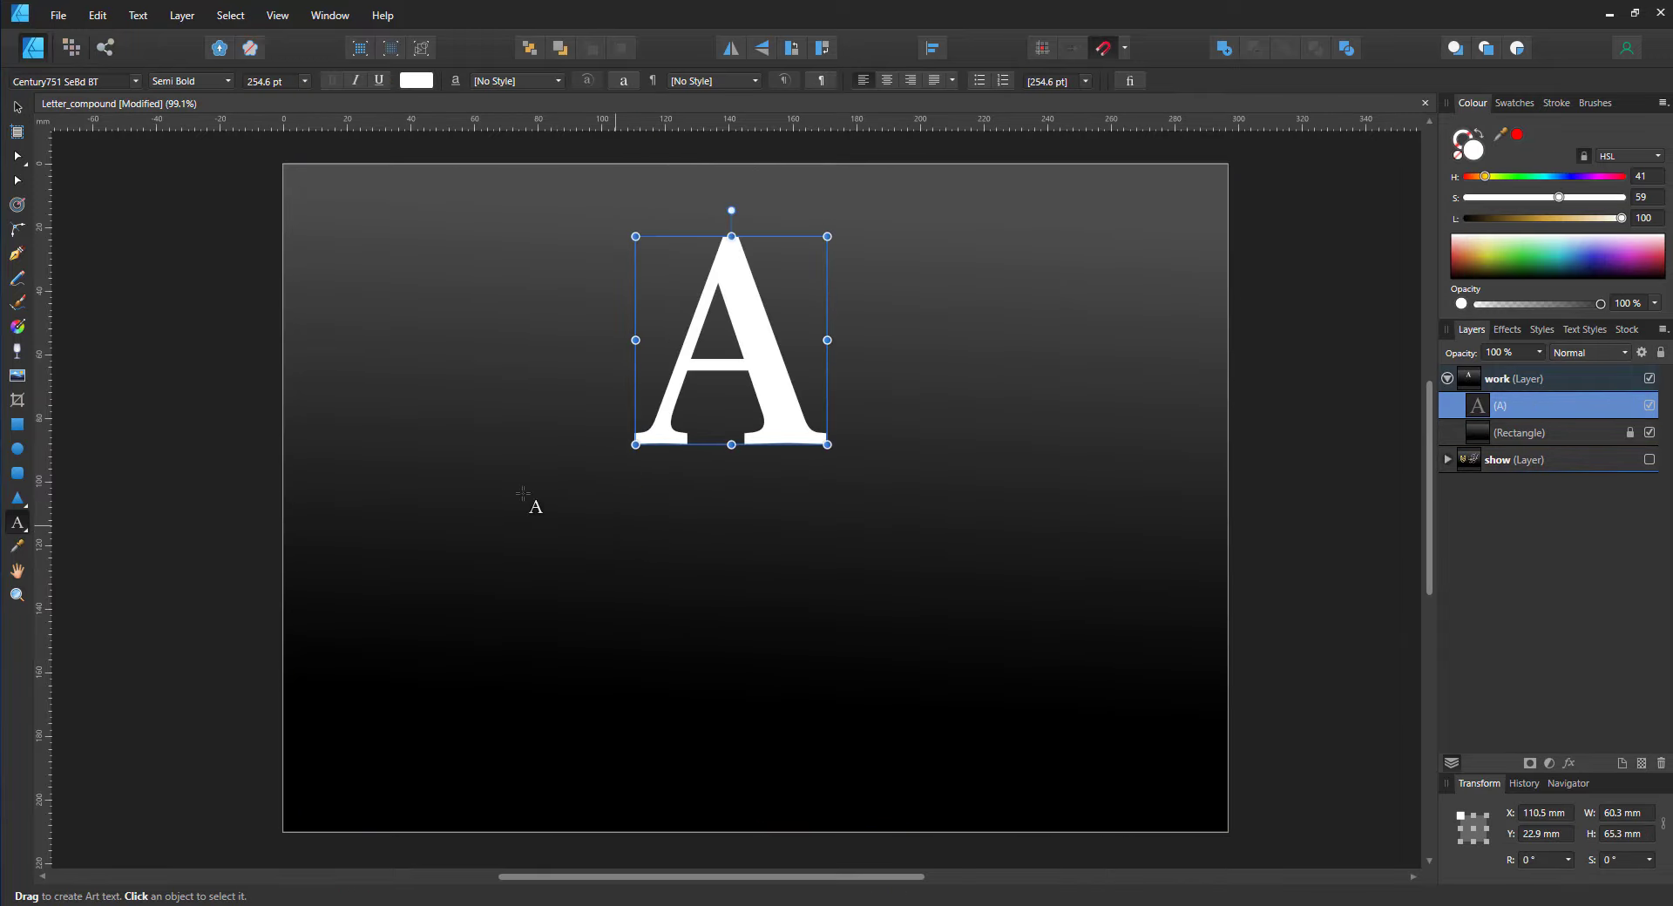
Enlarge the A to about 451.8 pt, move it up-left, and browse the font families
{"action": "left_click", "coordinate": [17, 108]}
{"action": "left_click_drag", "start_coordinate": [827, 444], "coordinate": [1002, 606]}
{"action": "left_click_drag", "start_coordinate": [920, 564], "coordinate": [776, 542]}
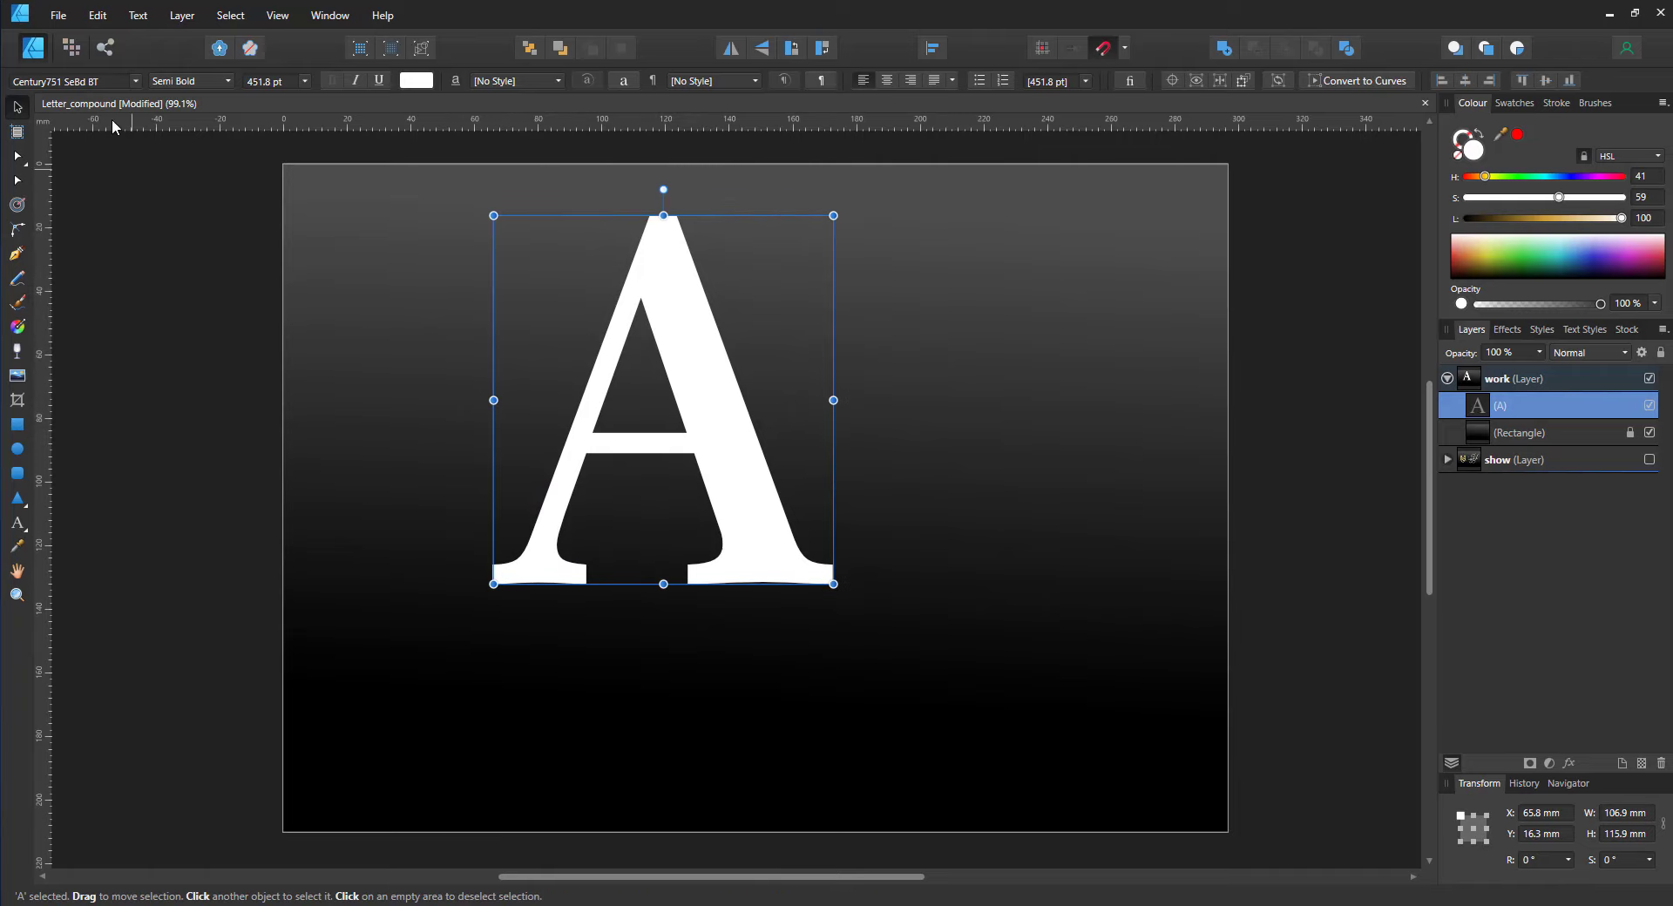
{"action": "left_click", "coordinate": [111, 81]}
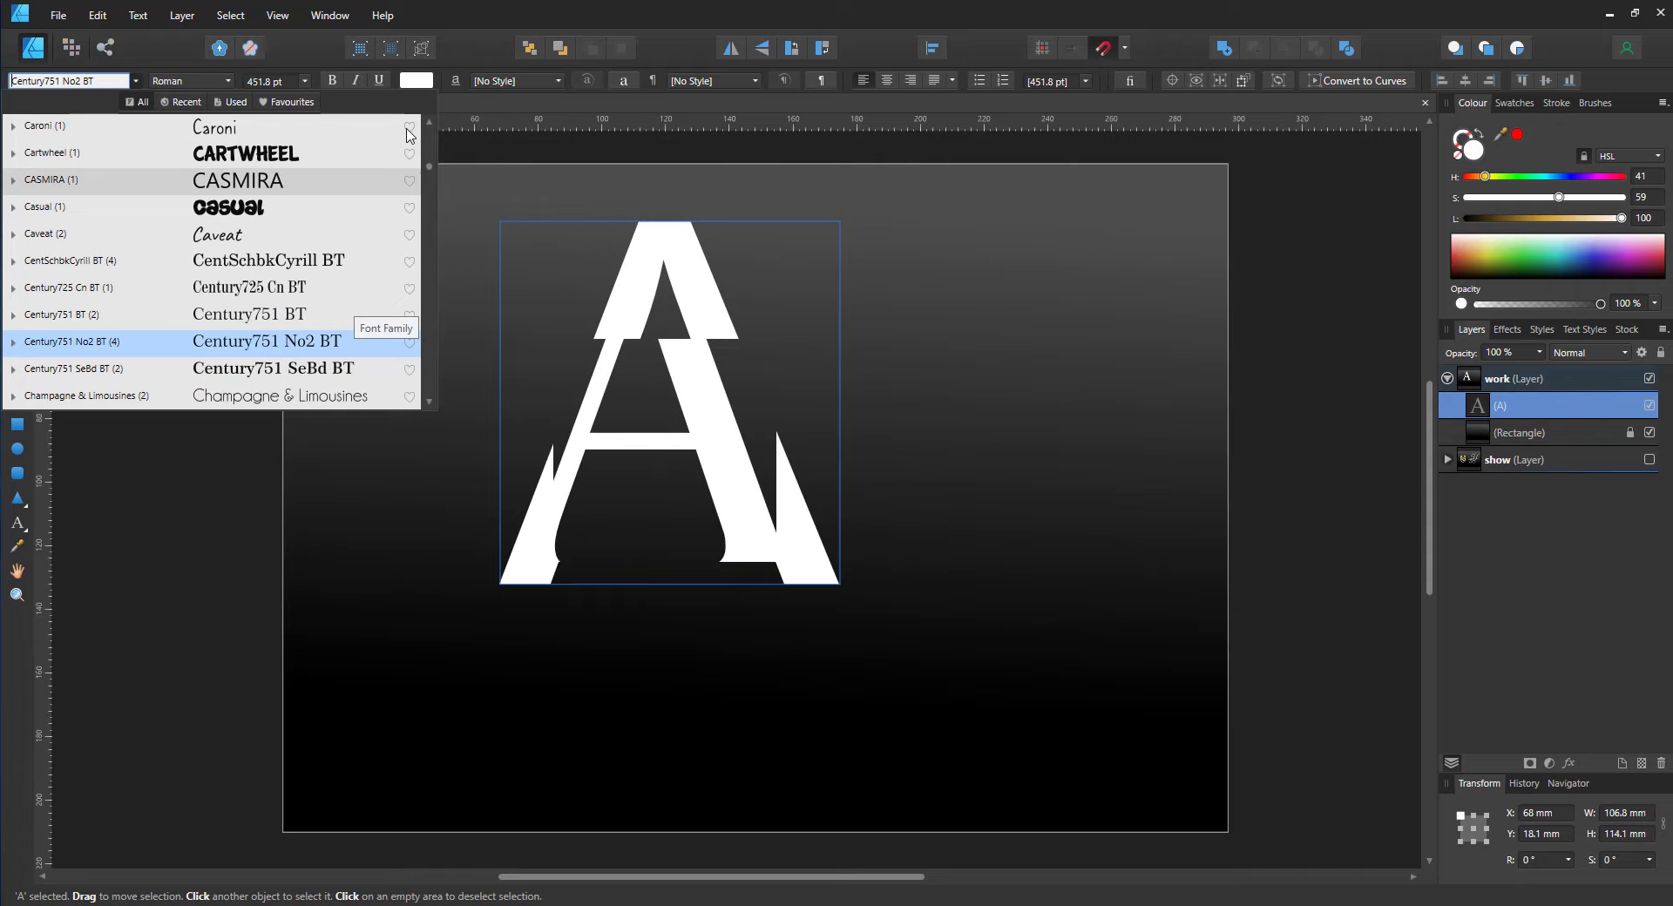
{"action": "left_click_drag", "start_coordinate": [429, 166], "coordinate": [430, 384]}
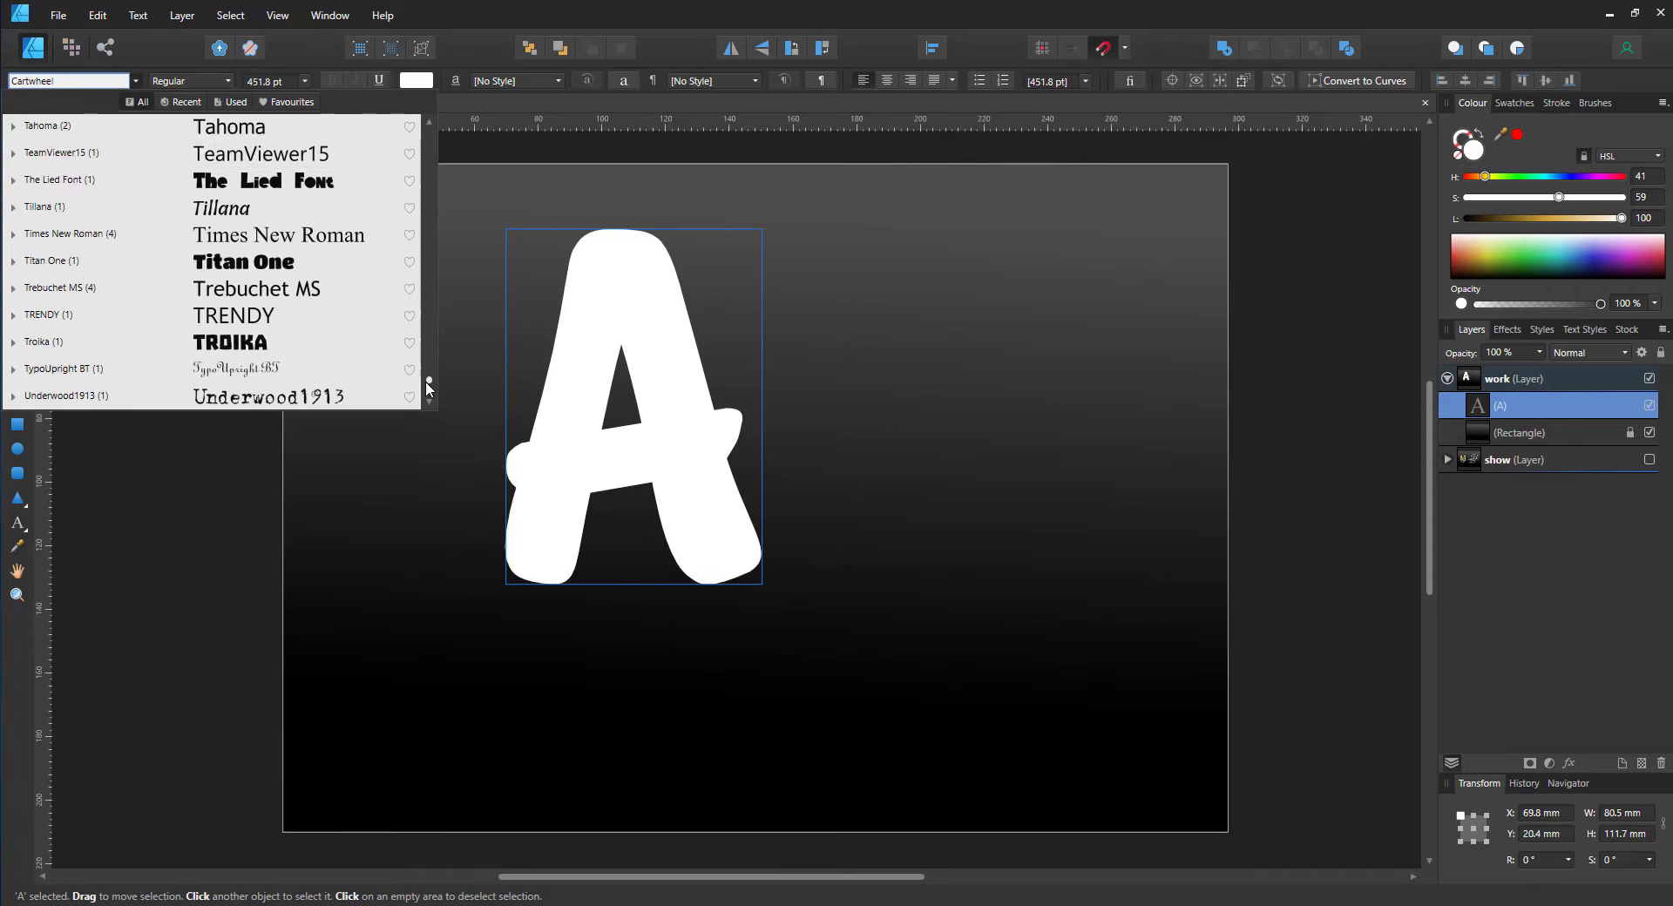
Set the A in Times New Roman and duplicate it, retyping the copy as 'D'
{"action": "left_click", "coordinate": [316, 243]}
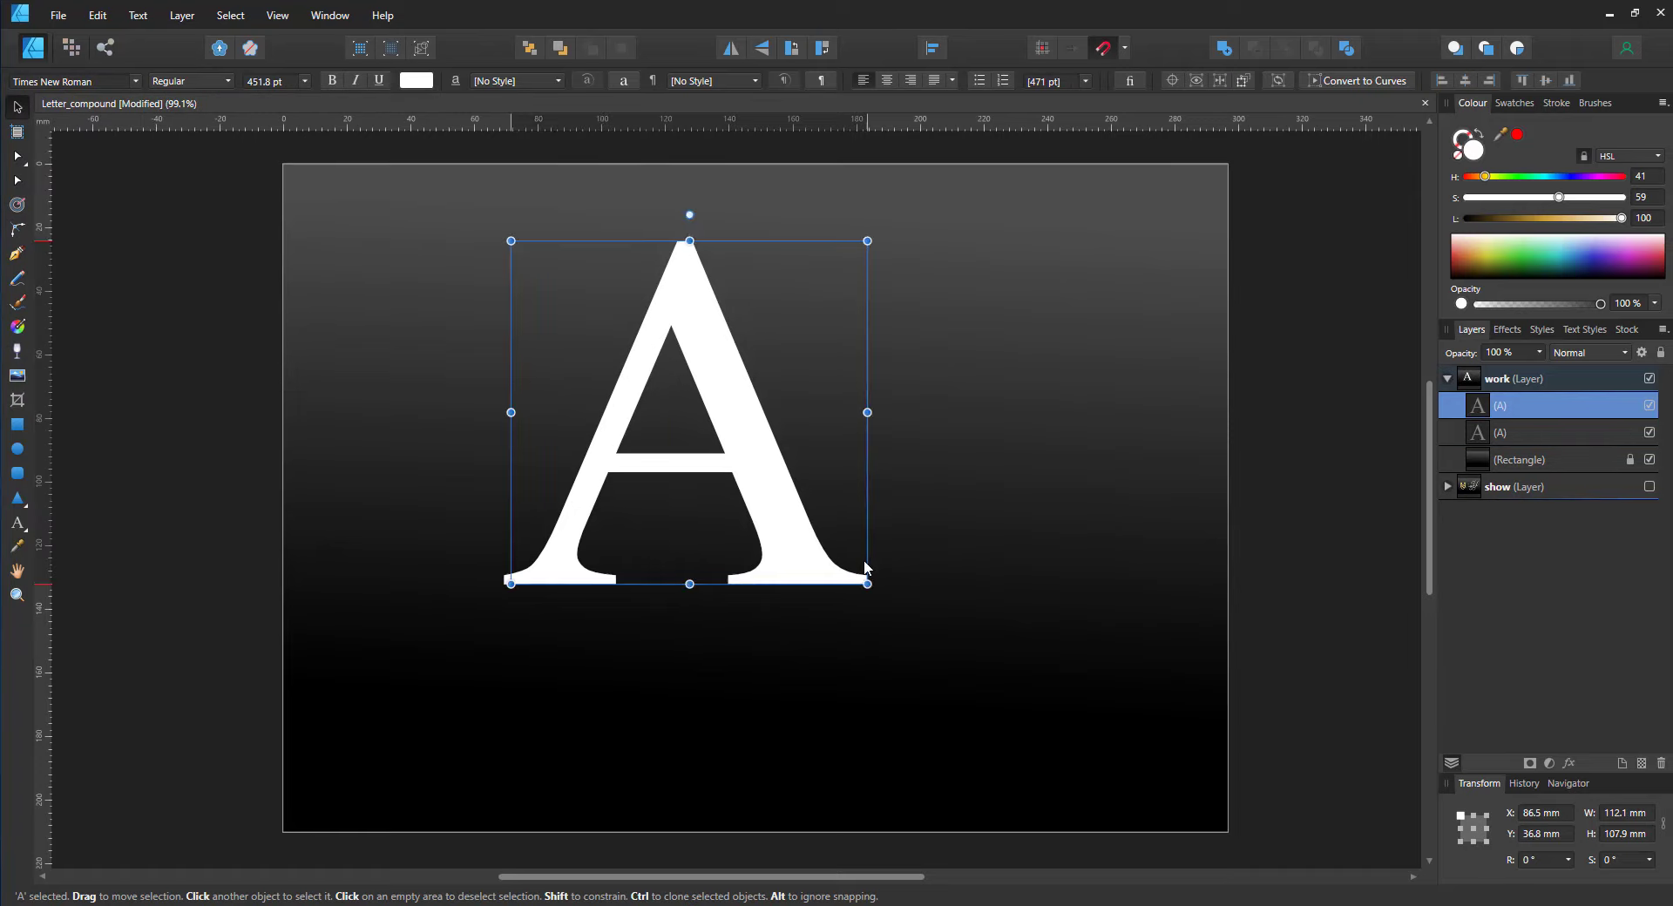
{"action": "left_click_drag", "start_coordinate": [782, 514], "coordinate": [945, 598], "text": "alt"}
{"action": "key", "text": "t"}
{"action": "double_click", "coordinate": [699, 589]}
{"action": "type", "text": "D"}
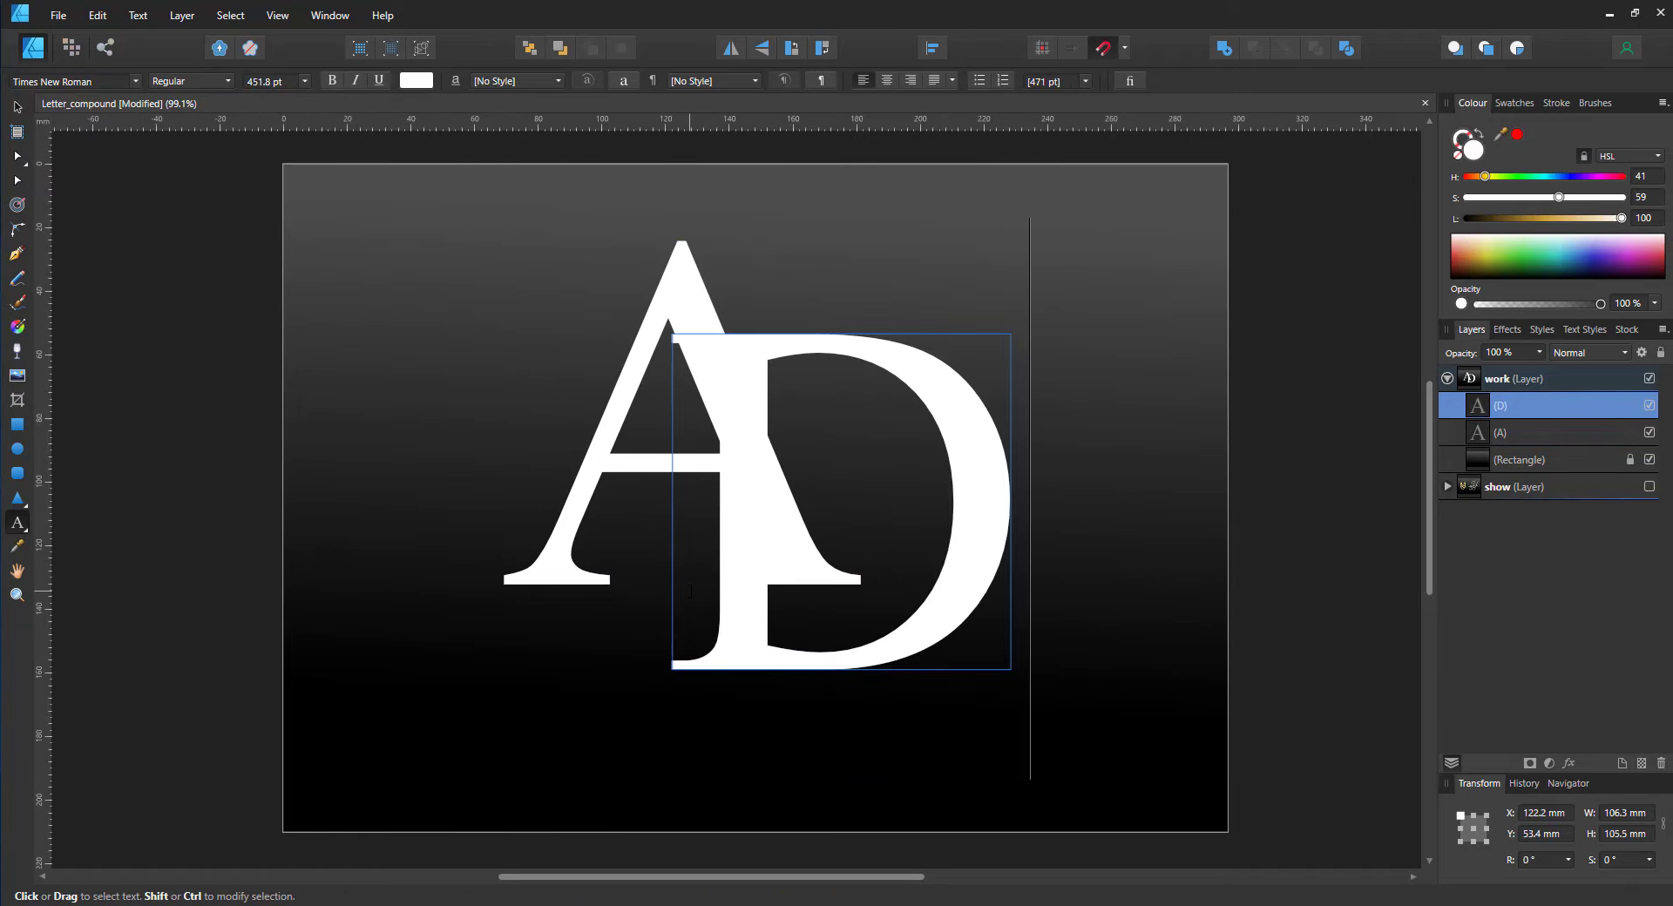
{"action": "key", "text": "Escape"}
{"action": "key", "text": "v"}
Position the D over the A's lower right and duplicate the D with Ctrl+J
{"action": "left_click_drag", "start_coordinate": [893, 384], "coordinate": [826, 530]}
{"action": "left_click", "coordinate": [716, 392], "text": "shift"}
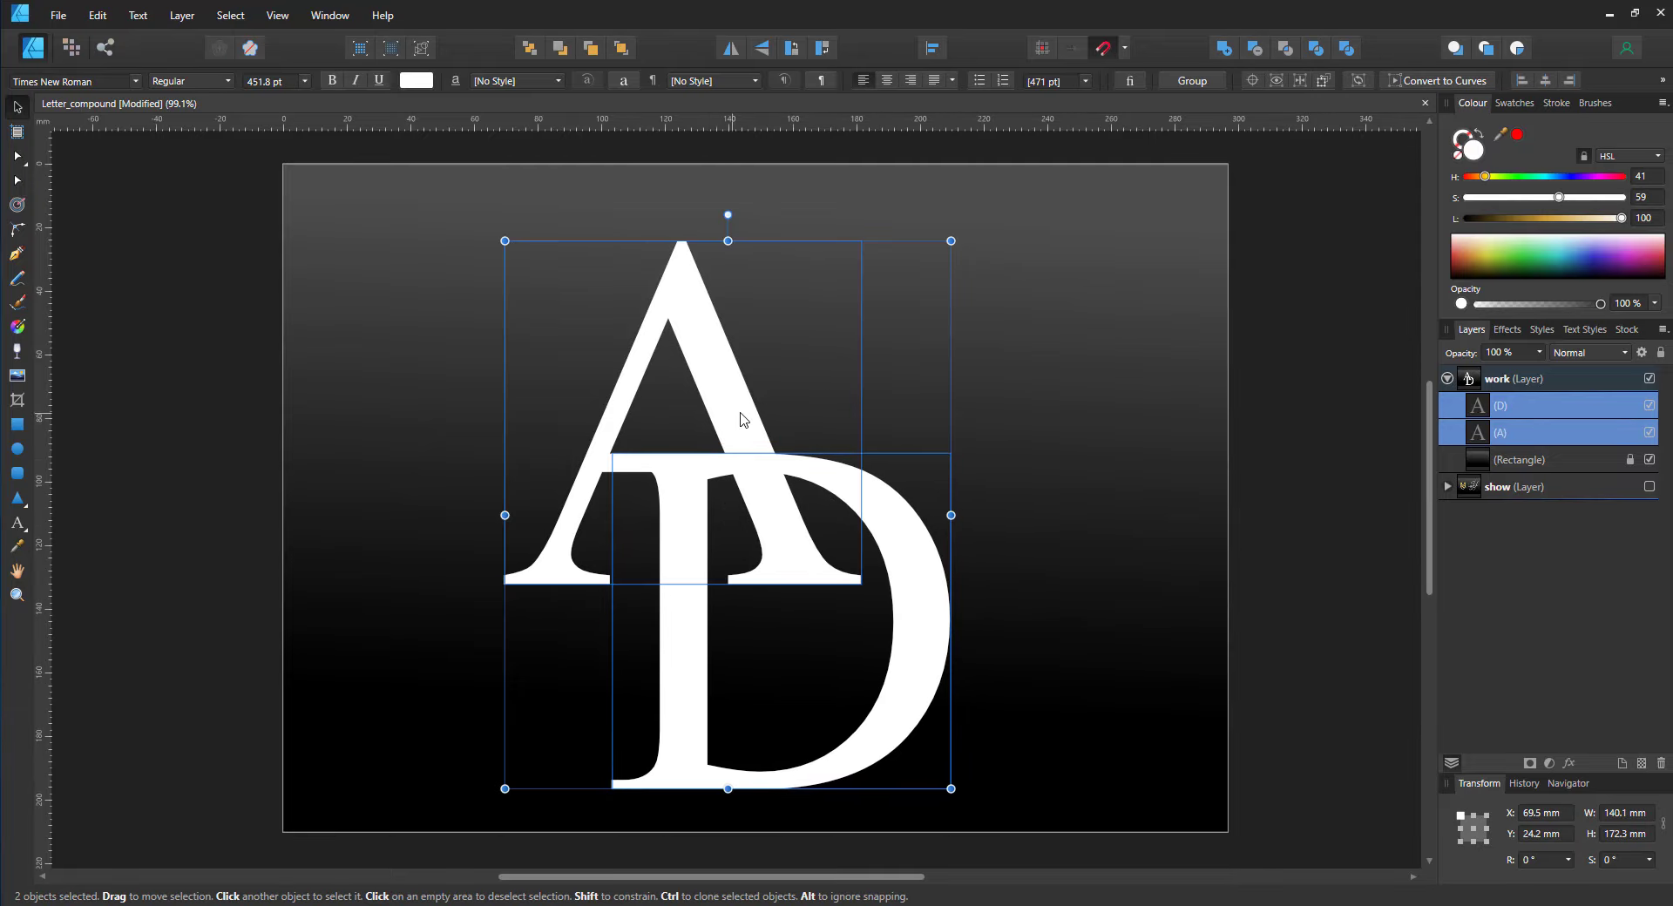
{"action": "left_click_drag", "start_coordinate": [740, 421], "coordinate": [770, 402]}
{"action": "left_click", "coordinate": [1500, 405]}
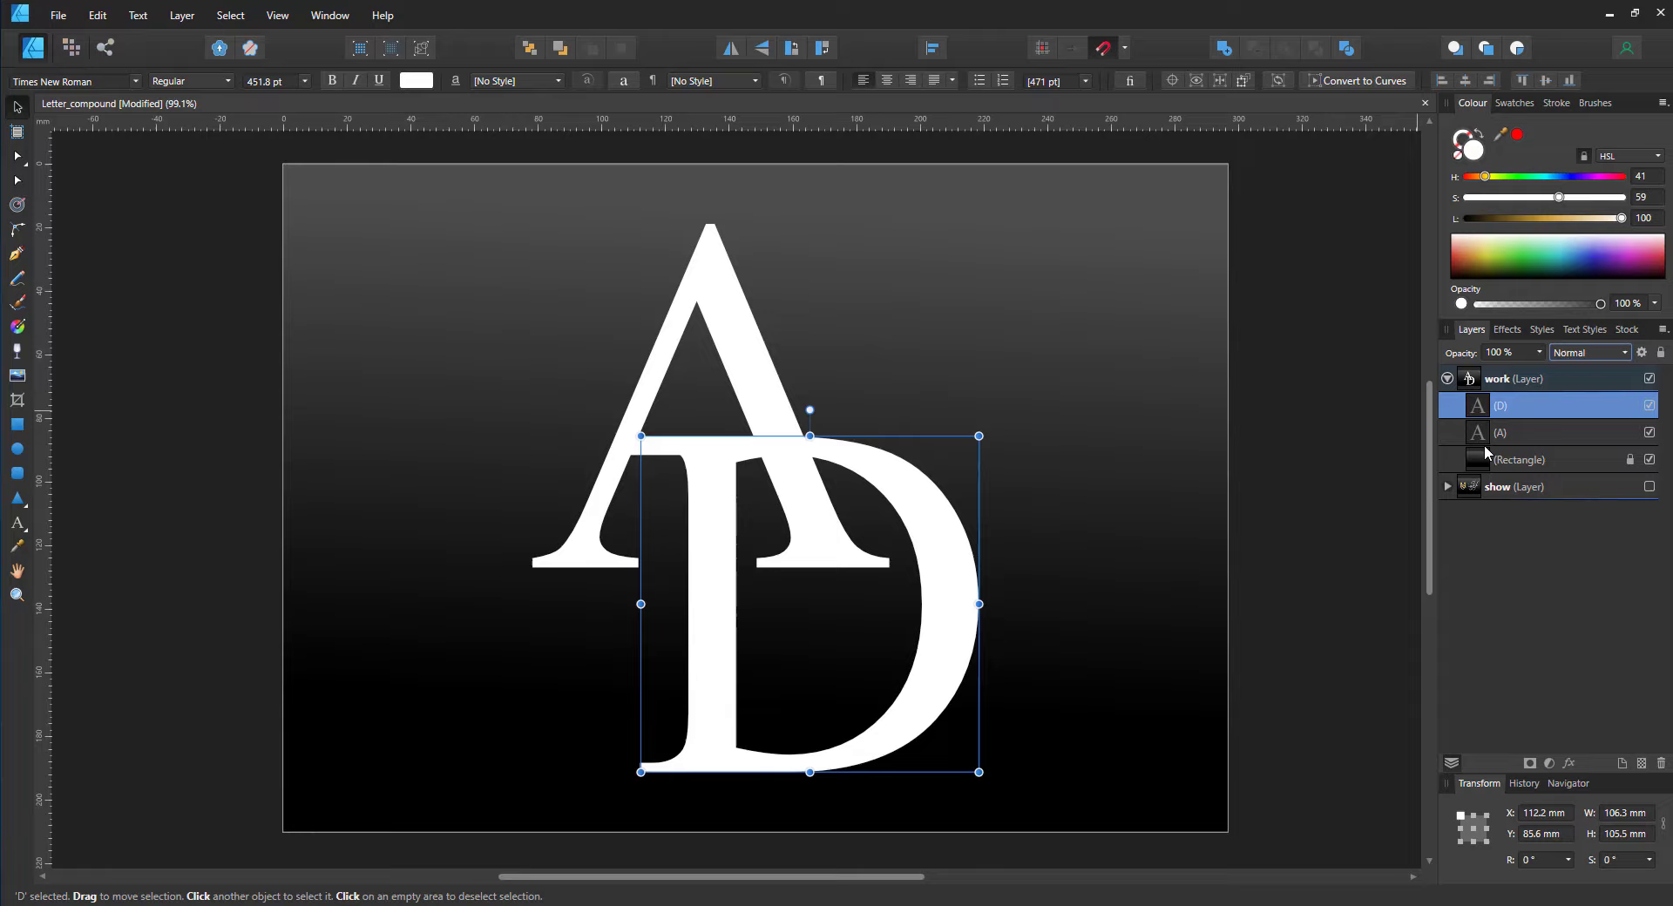
{"action": "key", "text": "ctrl+j"}
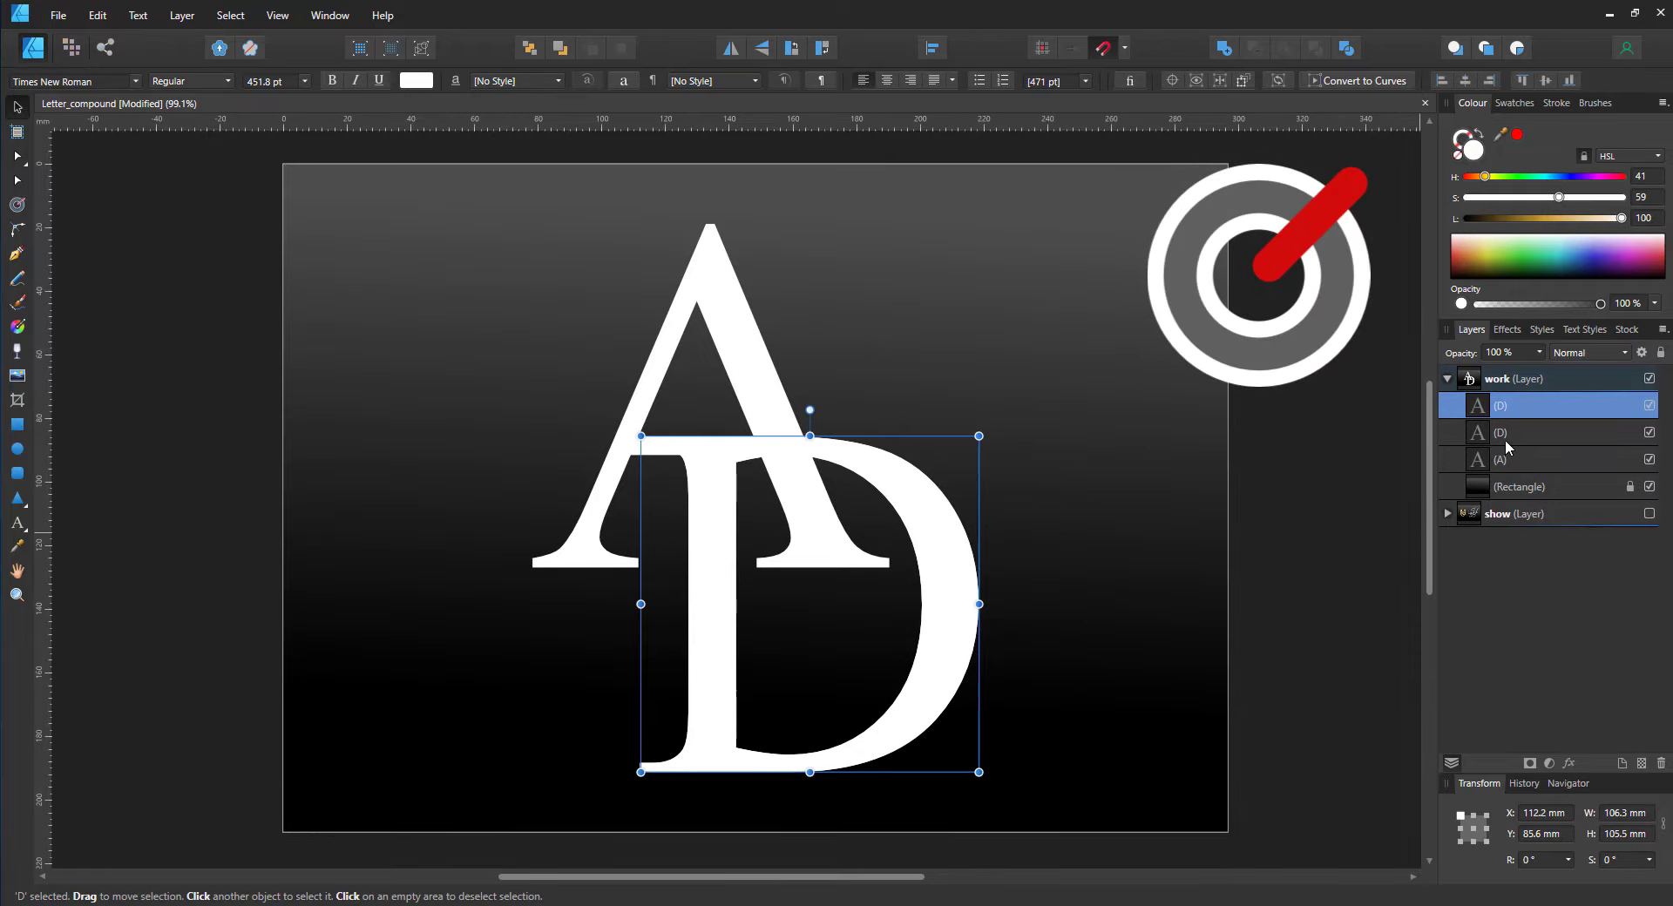
{"action": "left_click", "coordinate": [1505, 434]}
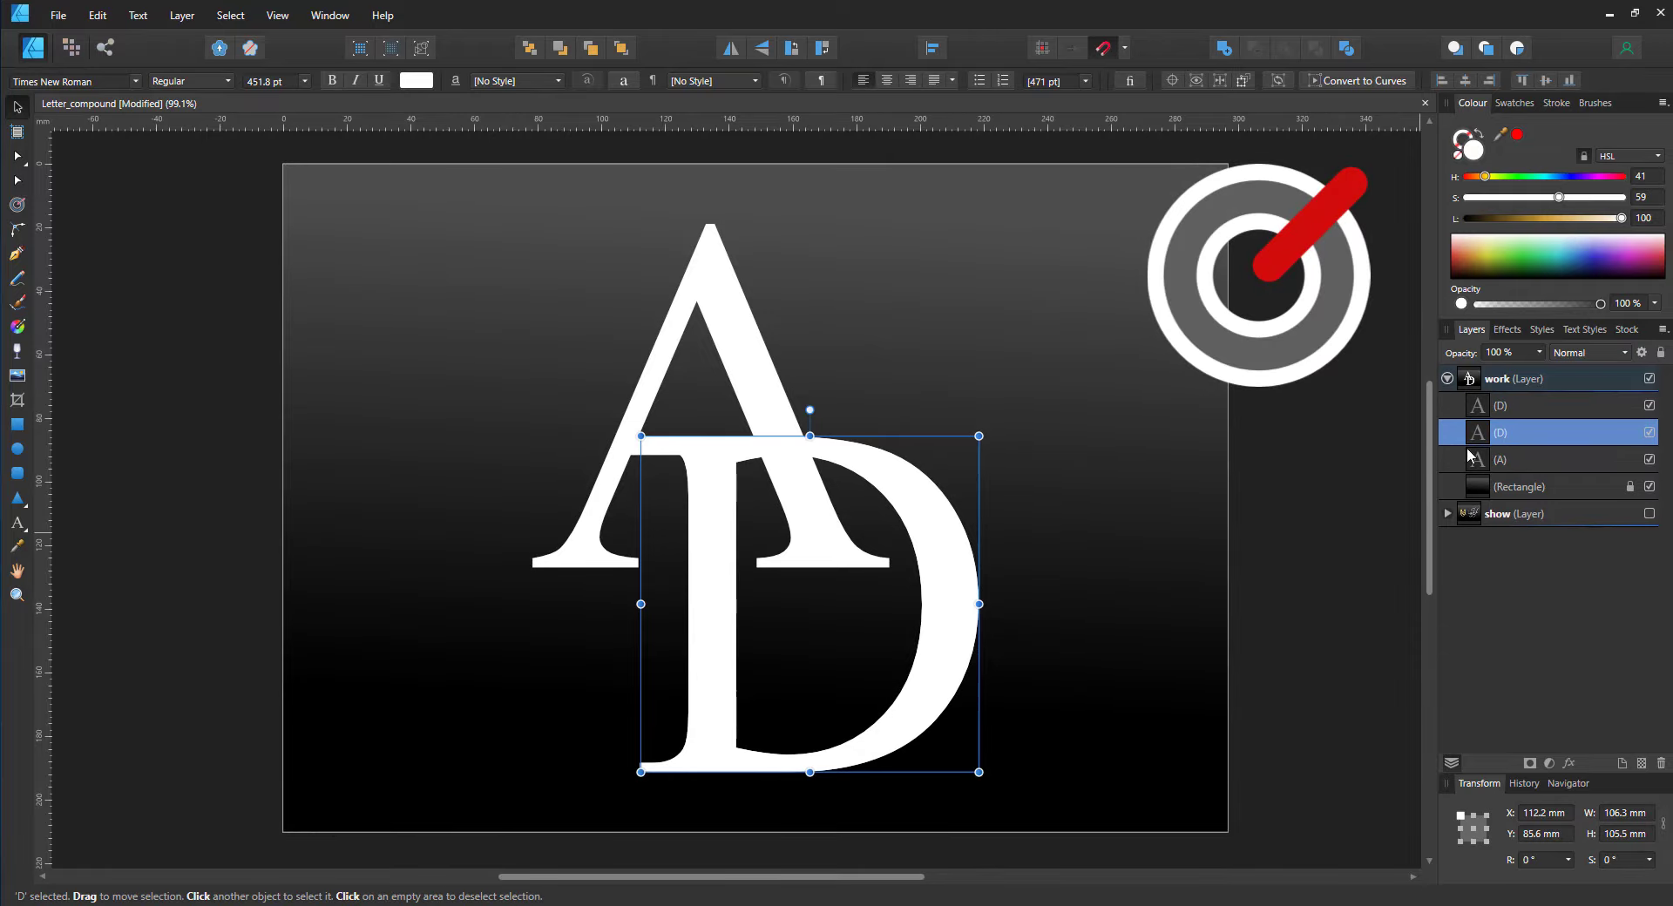
Give the lower D copy a 3 mm outward contour, then select all three letters
{"action": "left_click", "coordinate": [17, 204]}
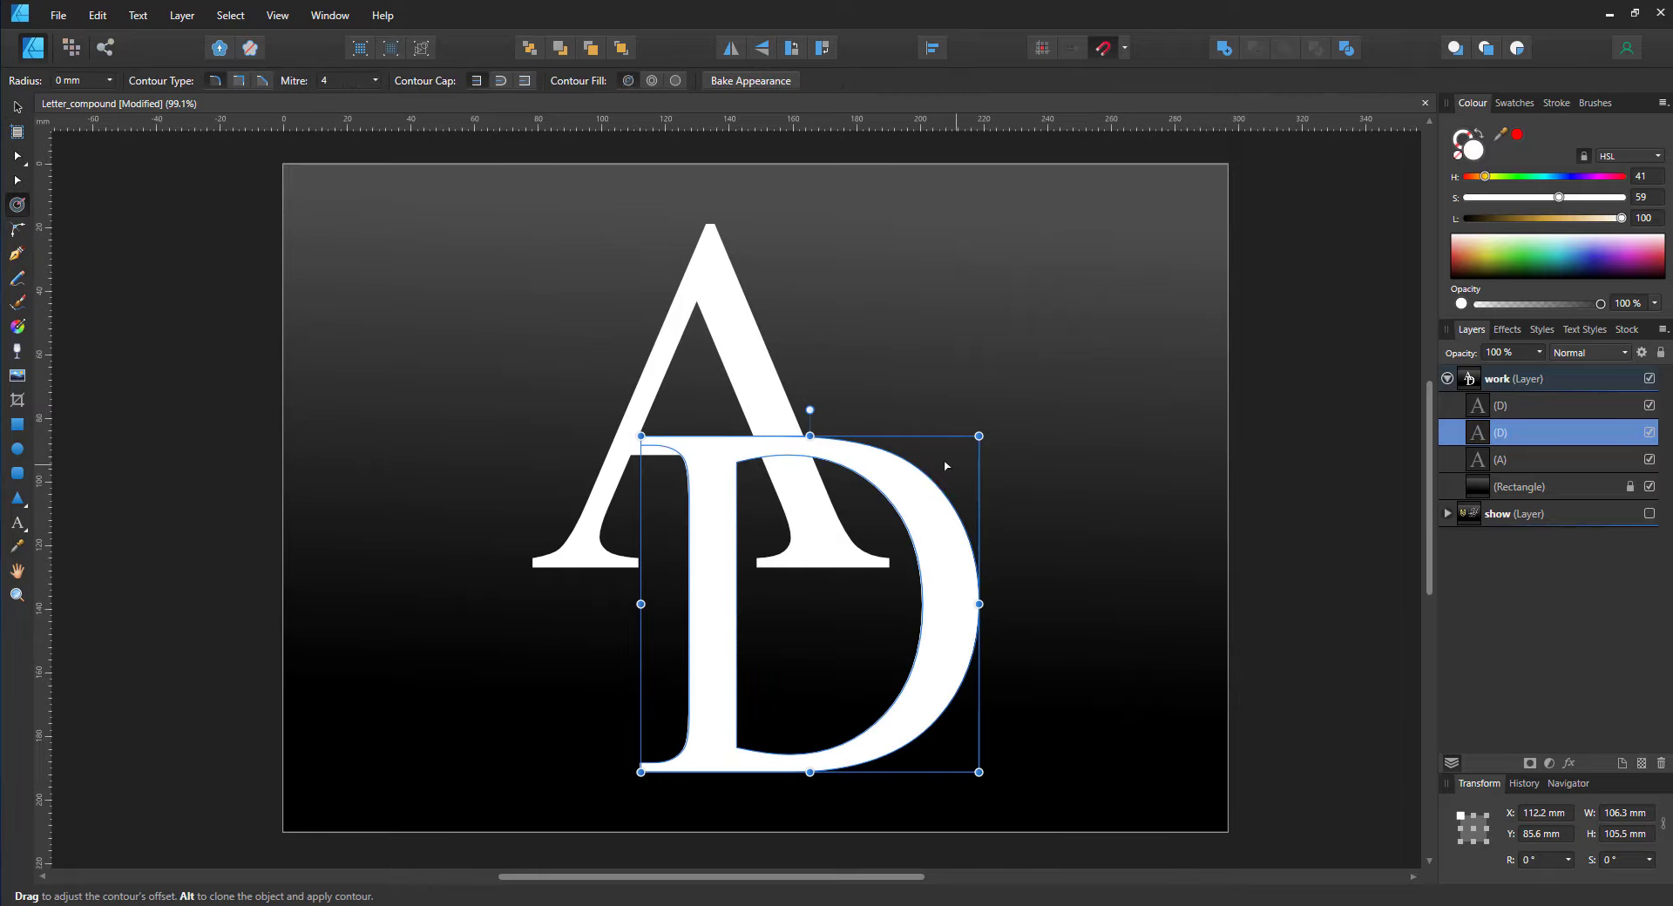
{"action": "left_click_drag", "start_coordinate": [929, 485], "coordinate": [938, 465]}
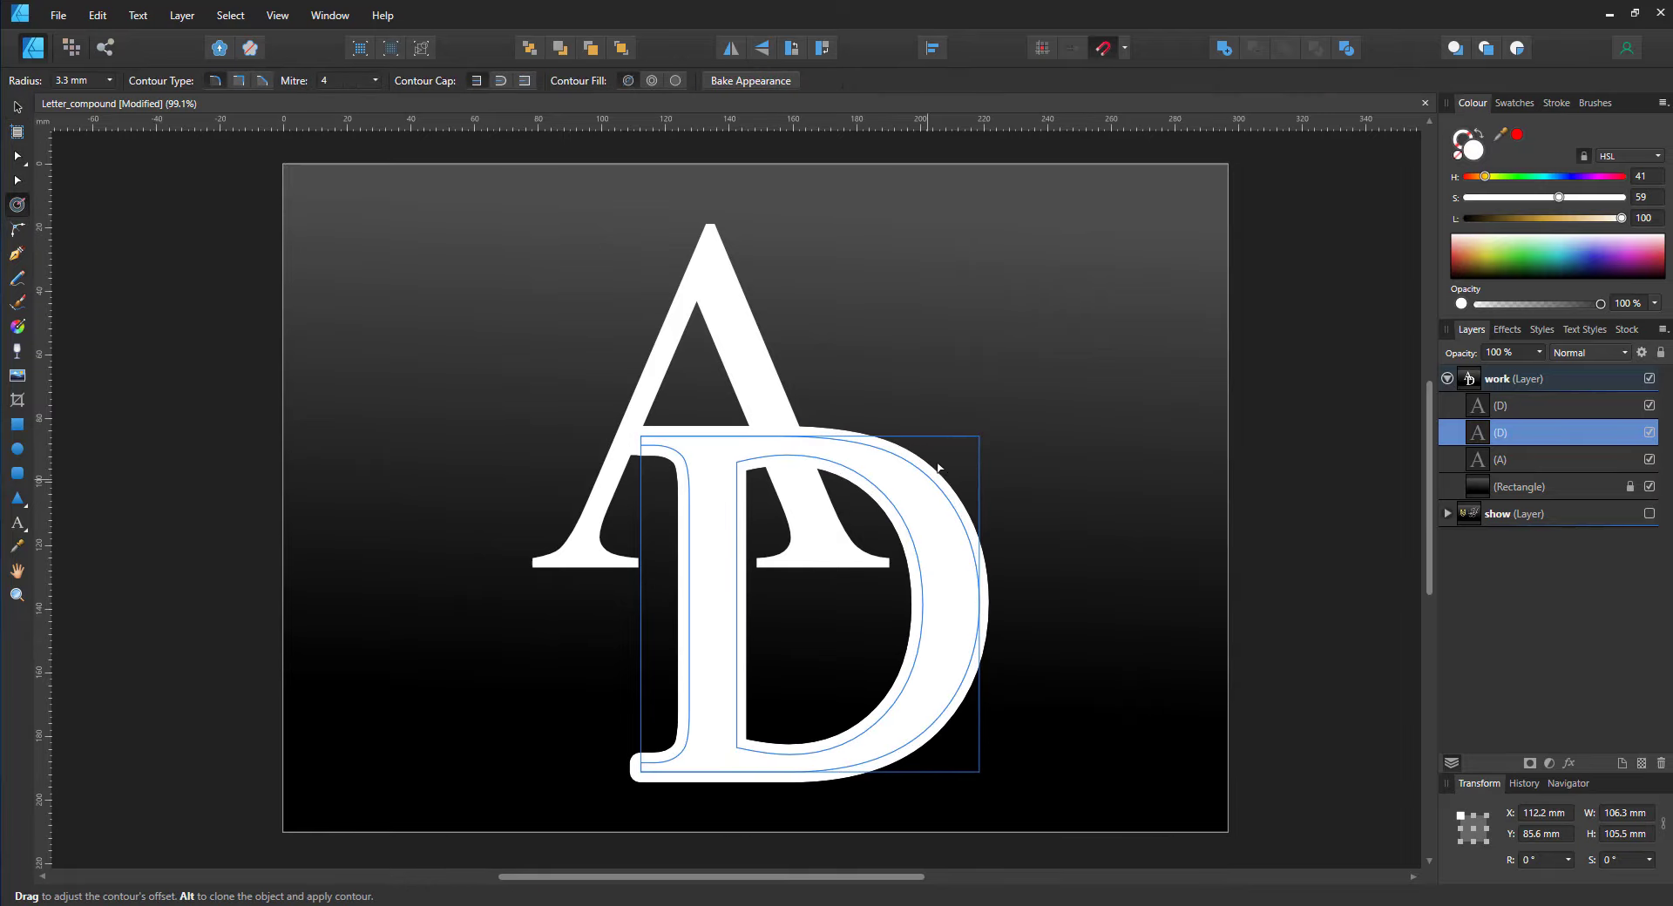
{"action": "left_click", "coordinate": [87, 80]}
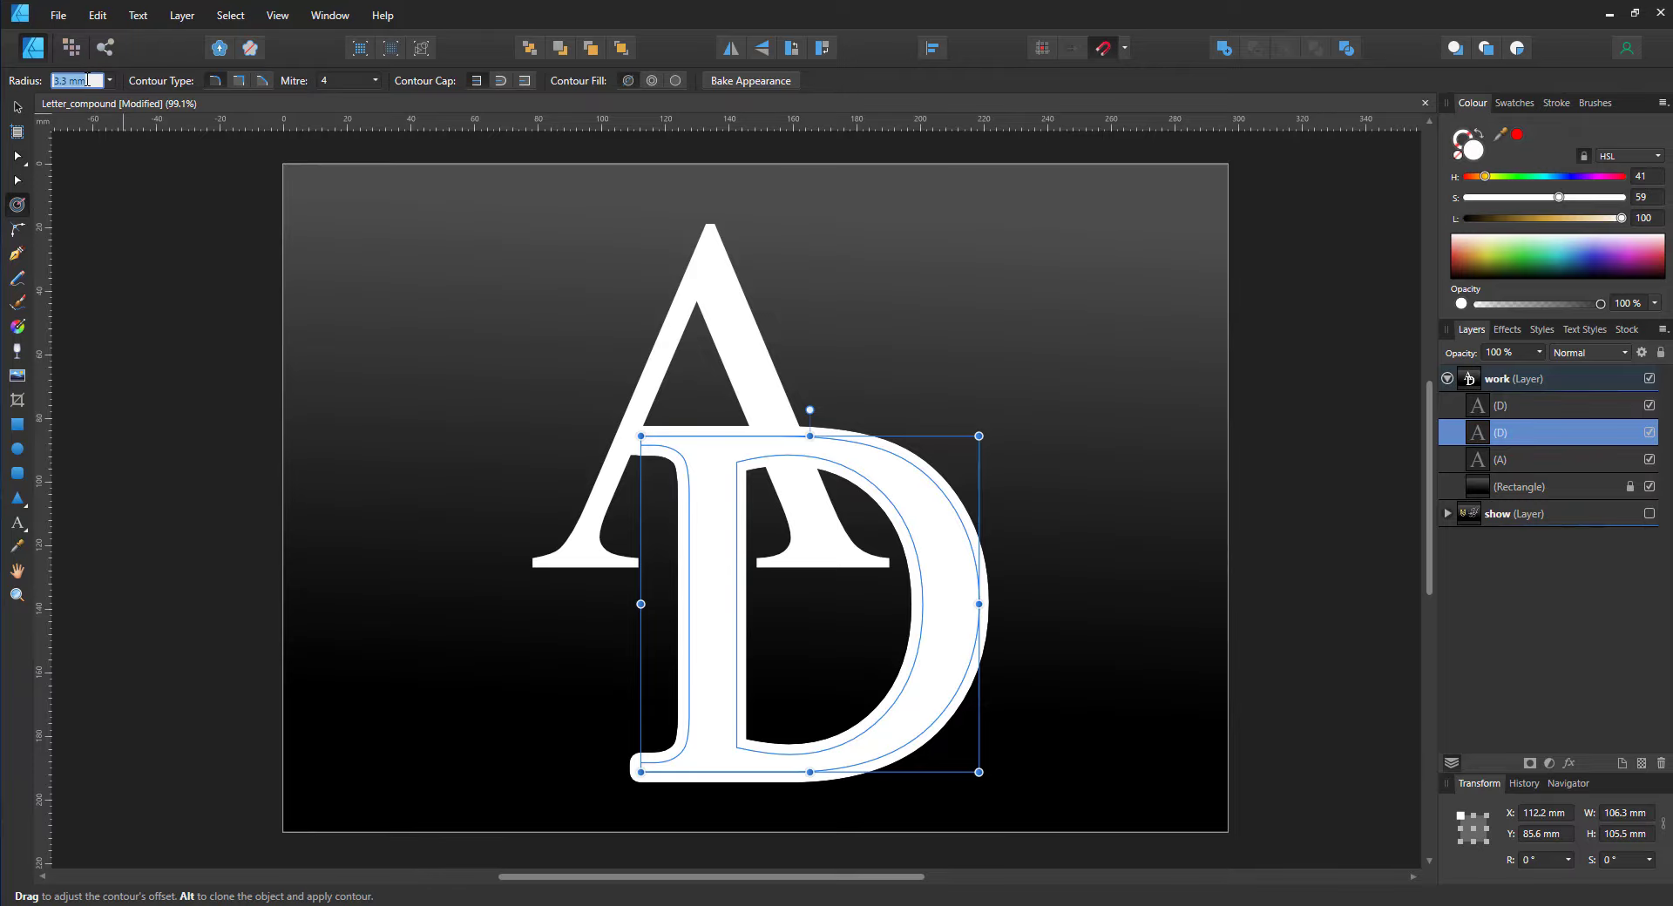
{"action": "type", "text": "3"}
{"action": "key", "text": "Return"}
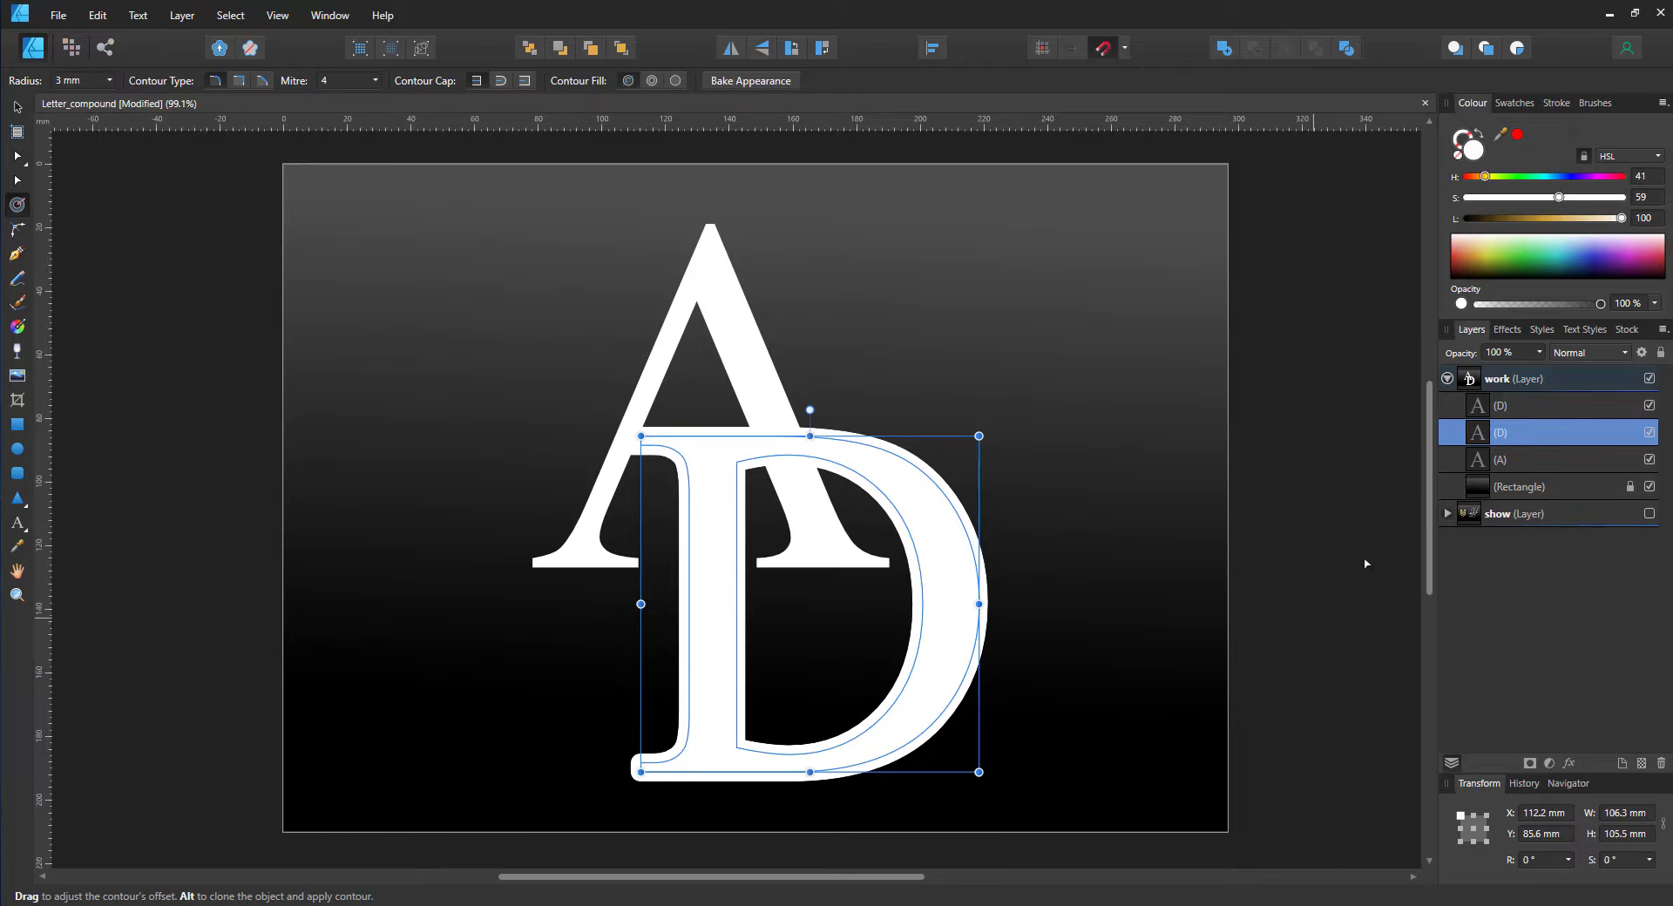
{"action": "left_click", "coordinate": [1533, 412]}
{"action": "left_click", "coordinate": [1531, 459], "text": "shift"}
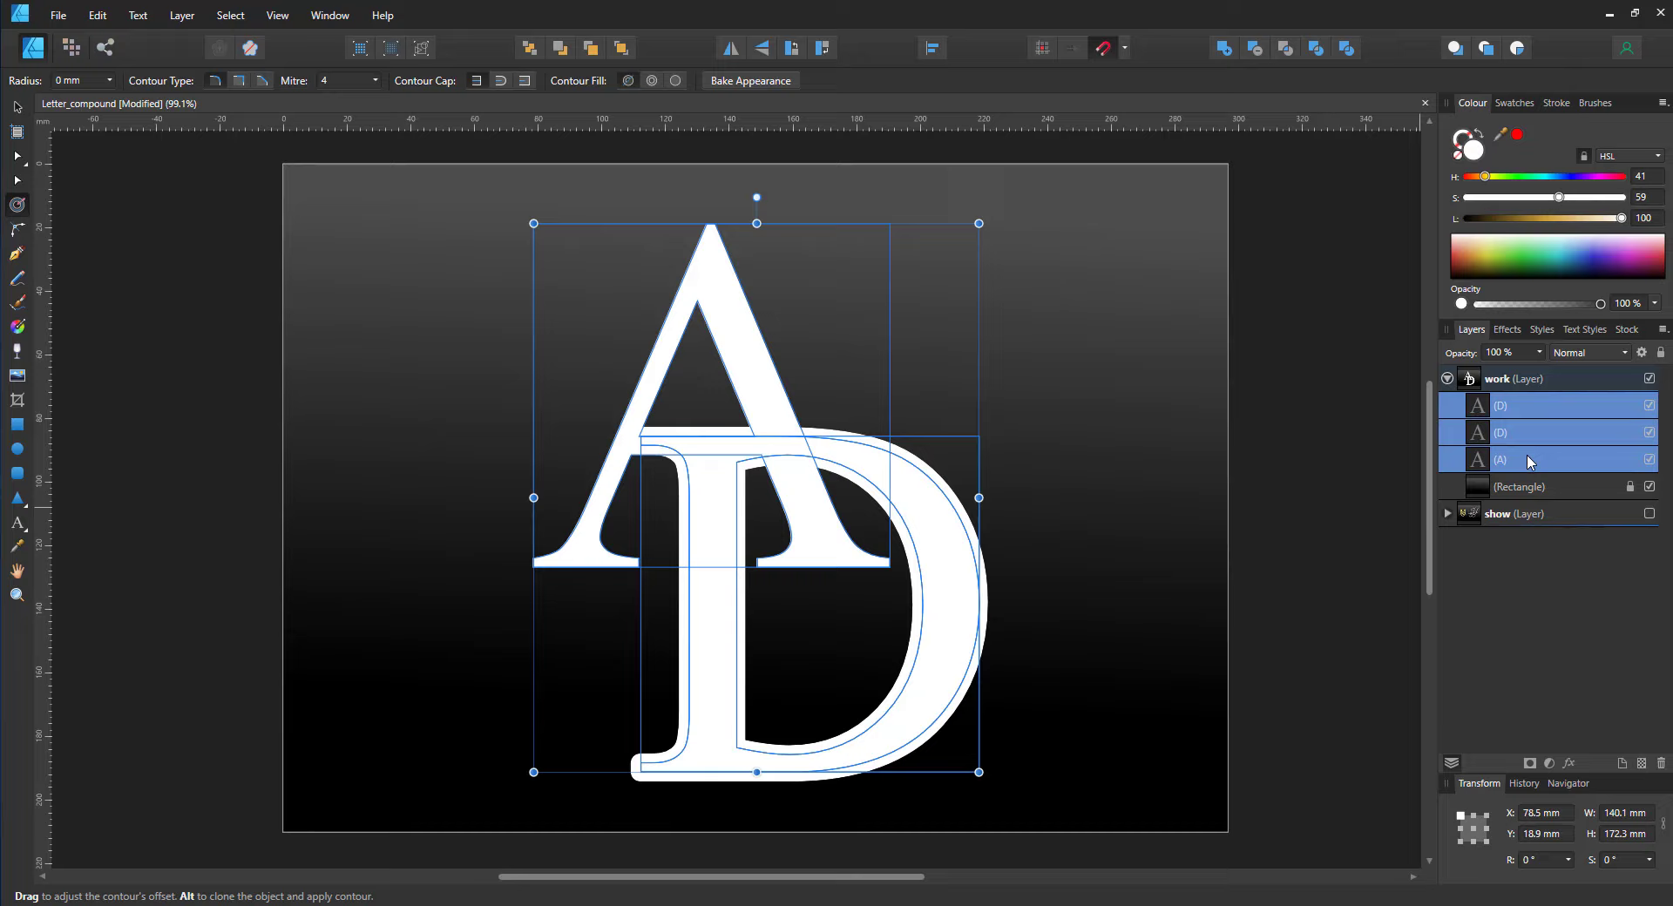
Combine the A and both Ds into a white-filled compound and set the contoured D's operation
{"action": "left_click", "coordinate": [231, 17]}
{"action": "left_click", "coordinate": [15, 110]}
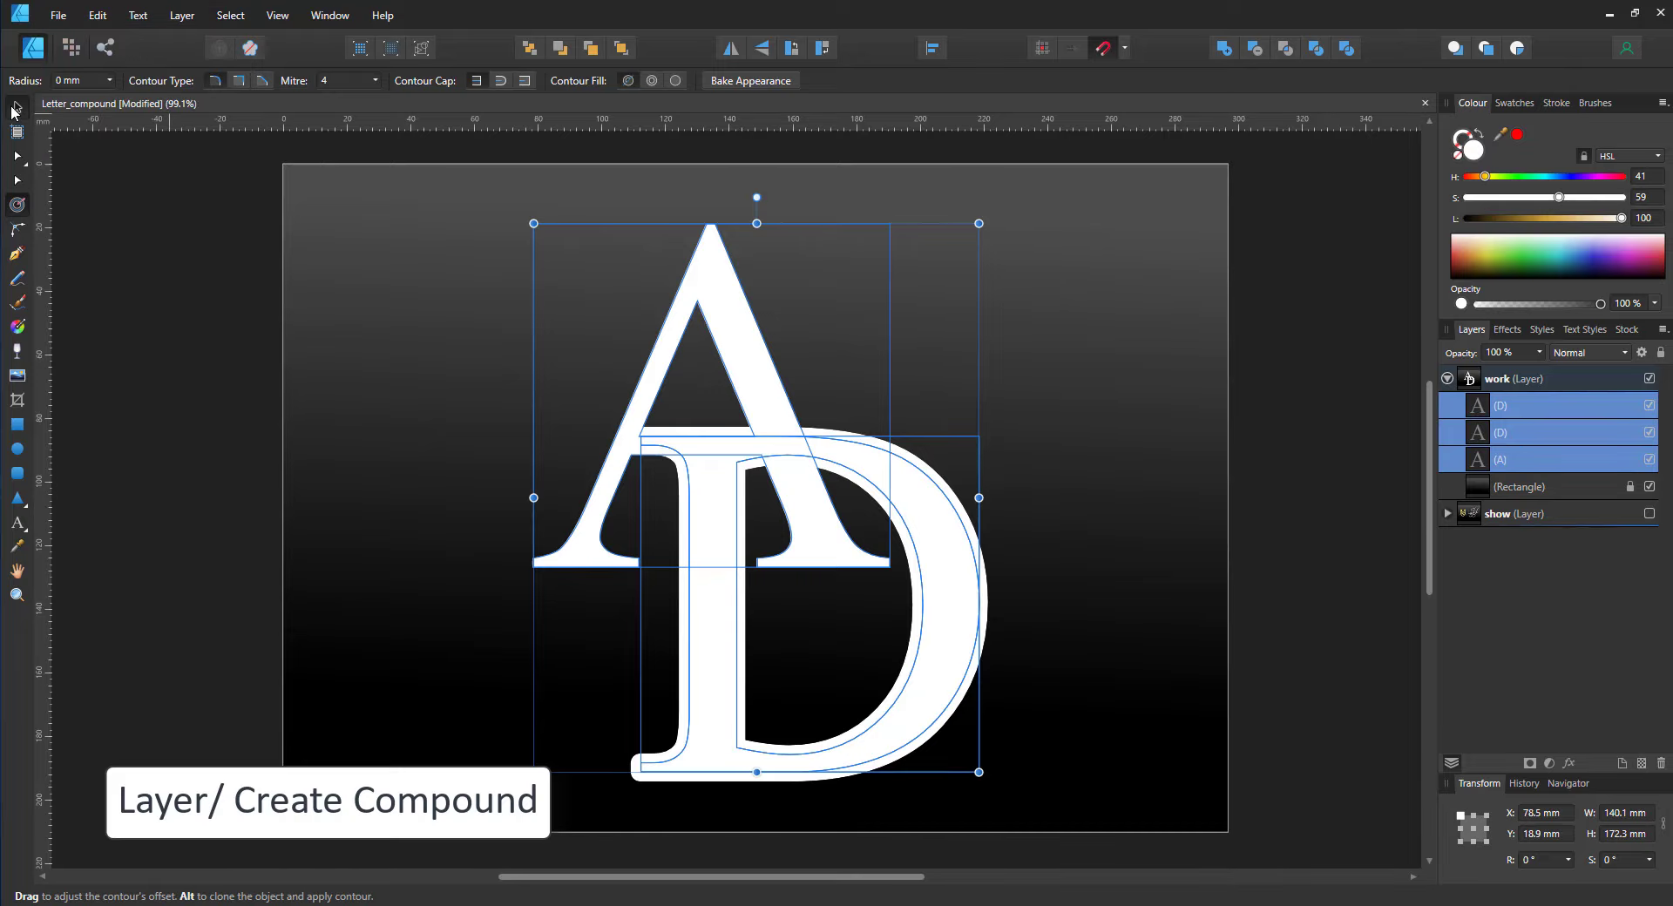
{"action": "left_click", "coordinate": [16, 108]}
{"action": "left_click", "coordinate": [196, 17]}
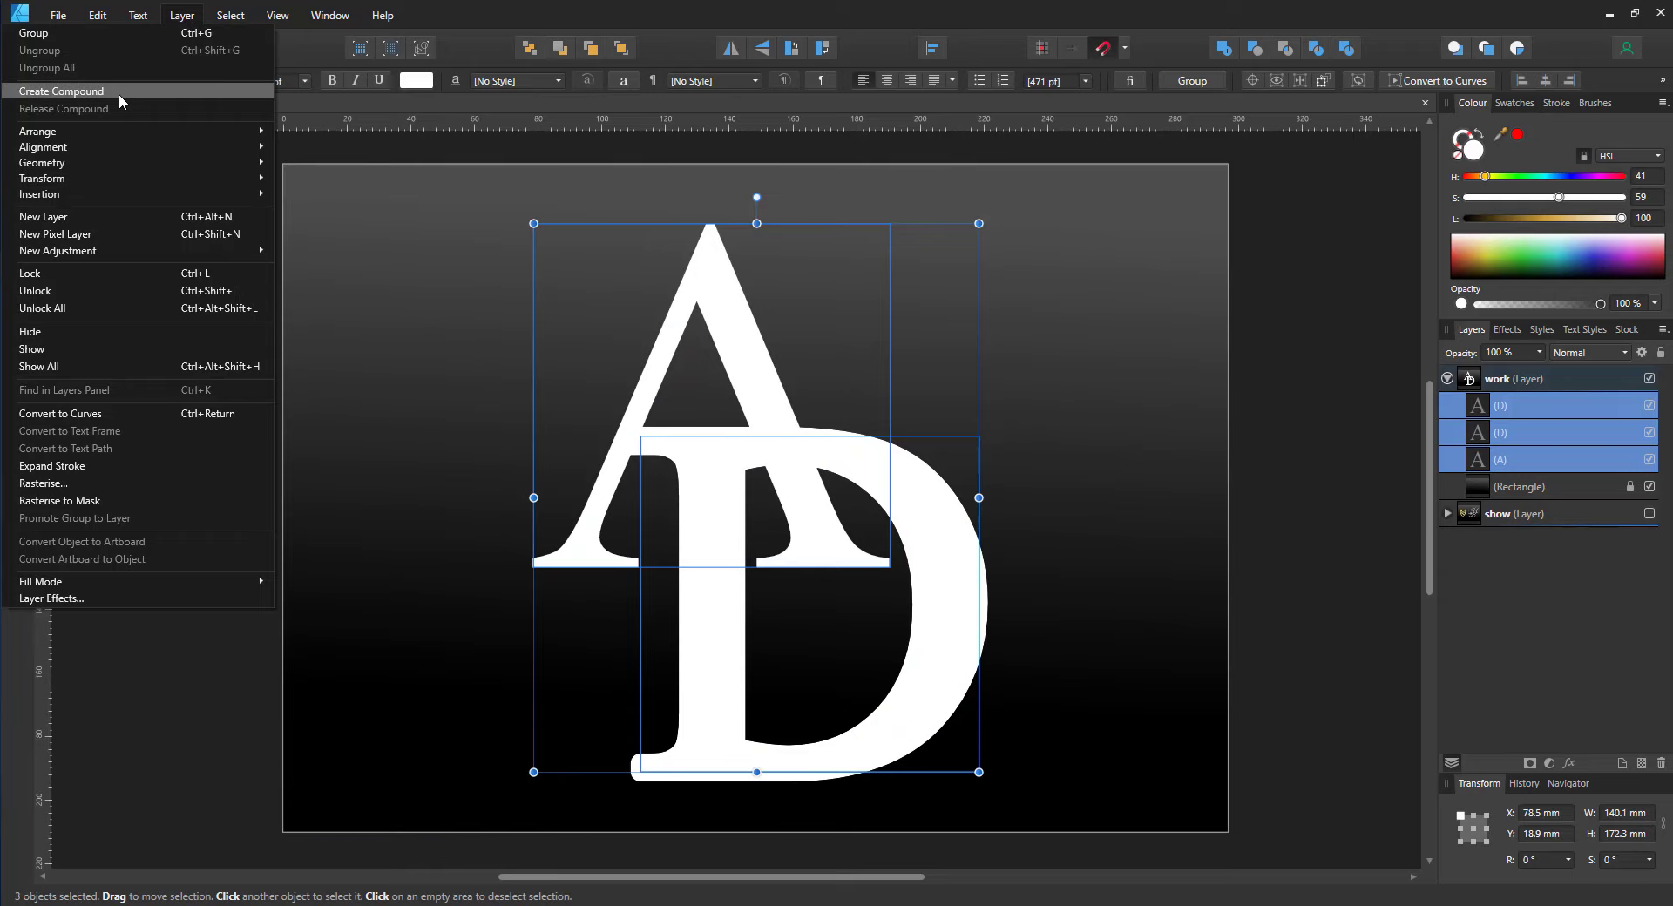
{"action": "left_click", "coordinate": [121, 92]}
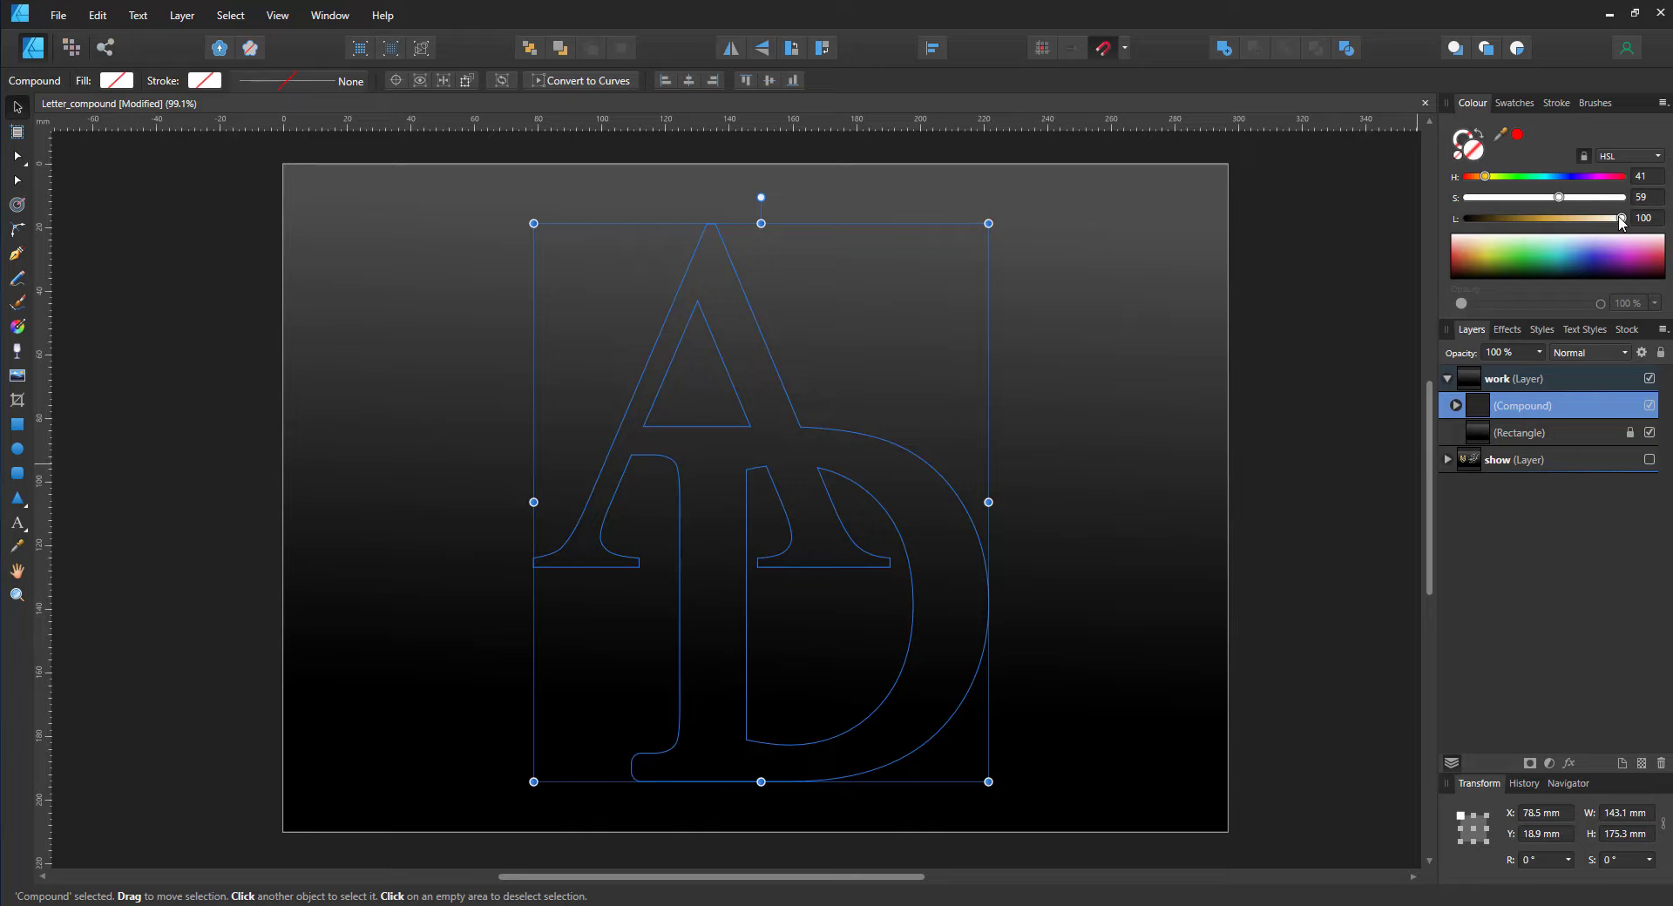
{"action": "left_click_drag", "start_coordinate": [1599, 198], "coordinate": [1625, 199]}
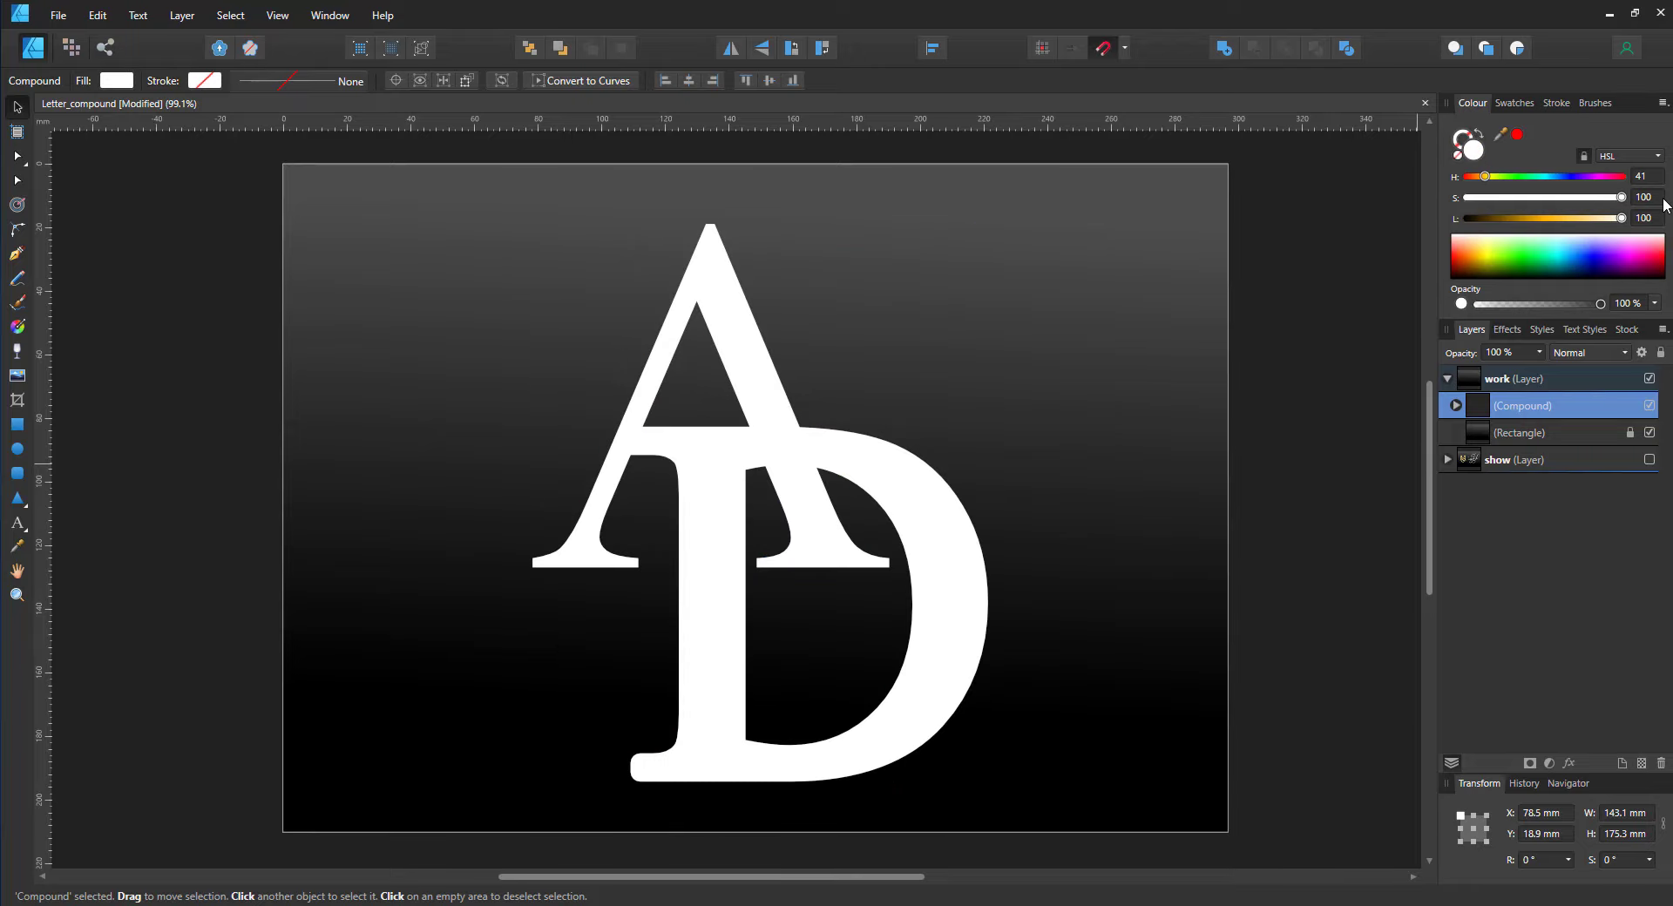
{"action": "left_click", "coordinate": [1456, 405]}
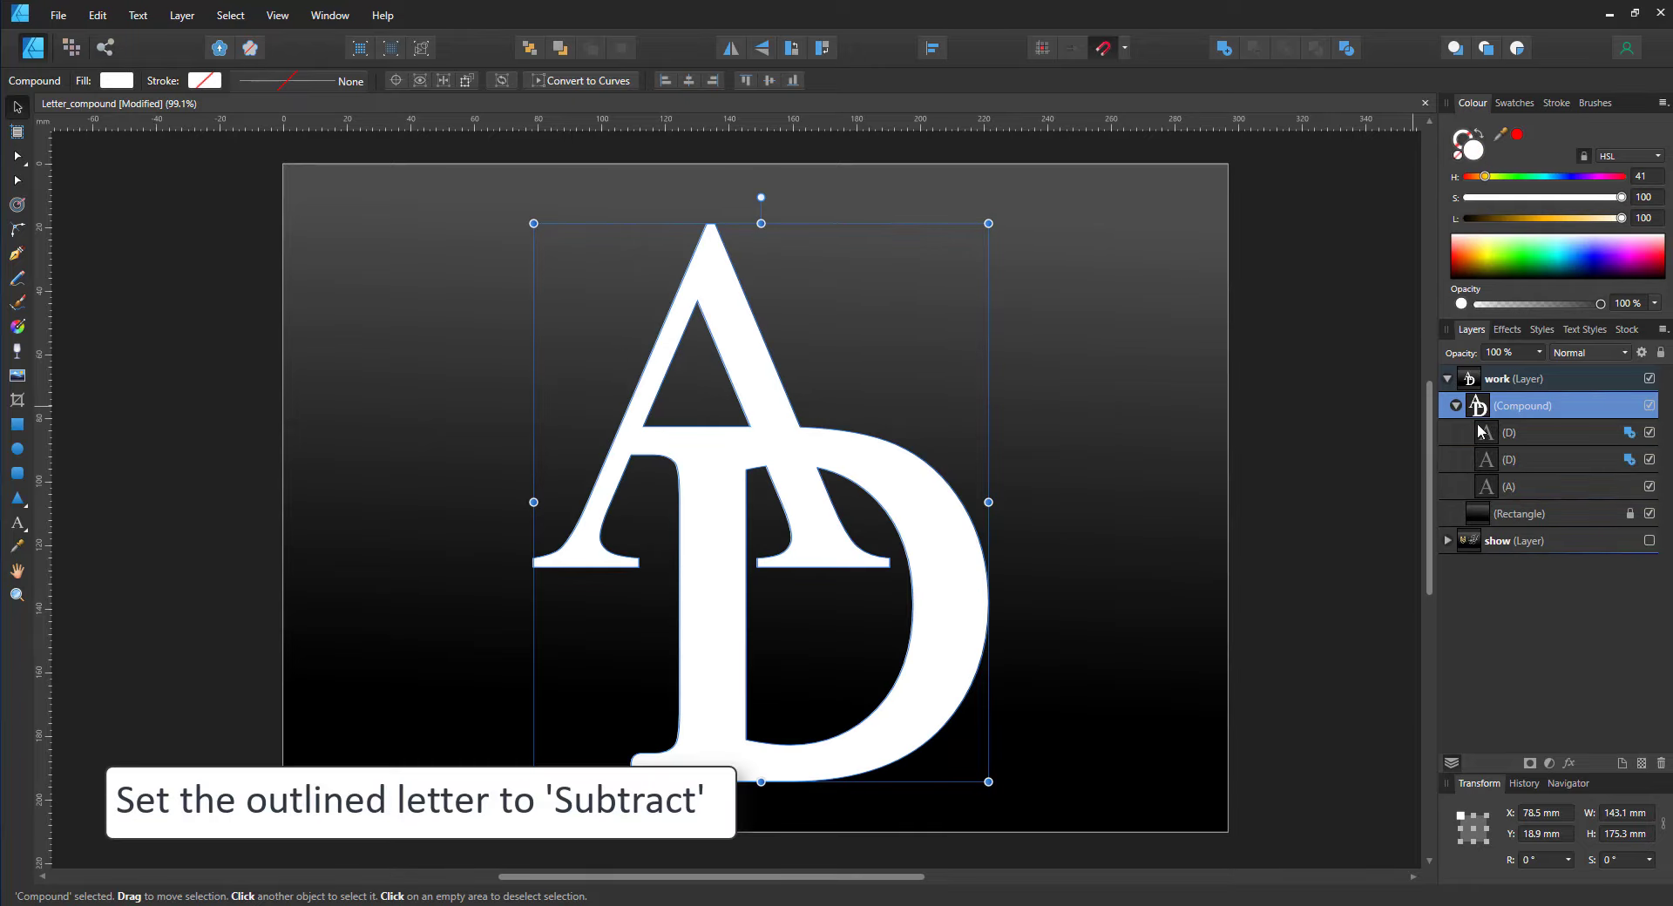
{"action": "left_click", "coordinate": [1629, 486]}
{"action": "left_click", "coordinate": [1599, 533]}
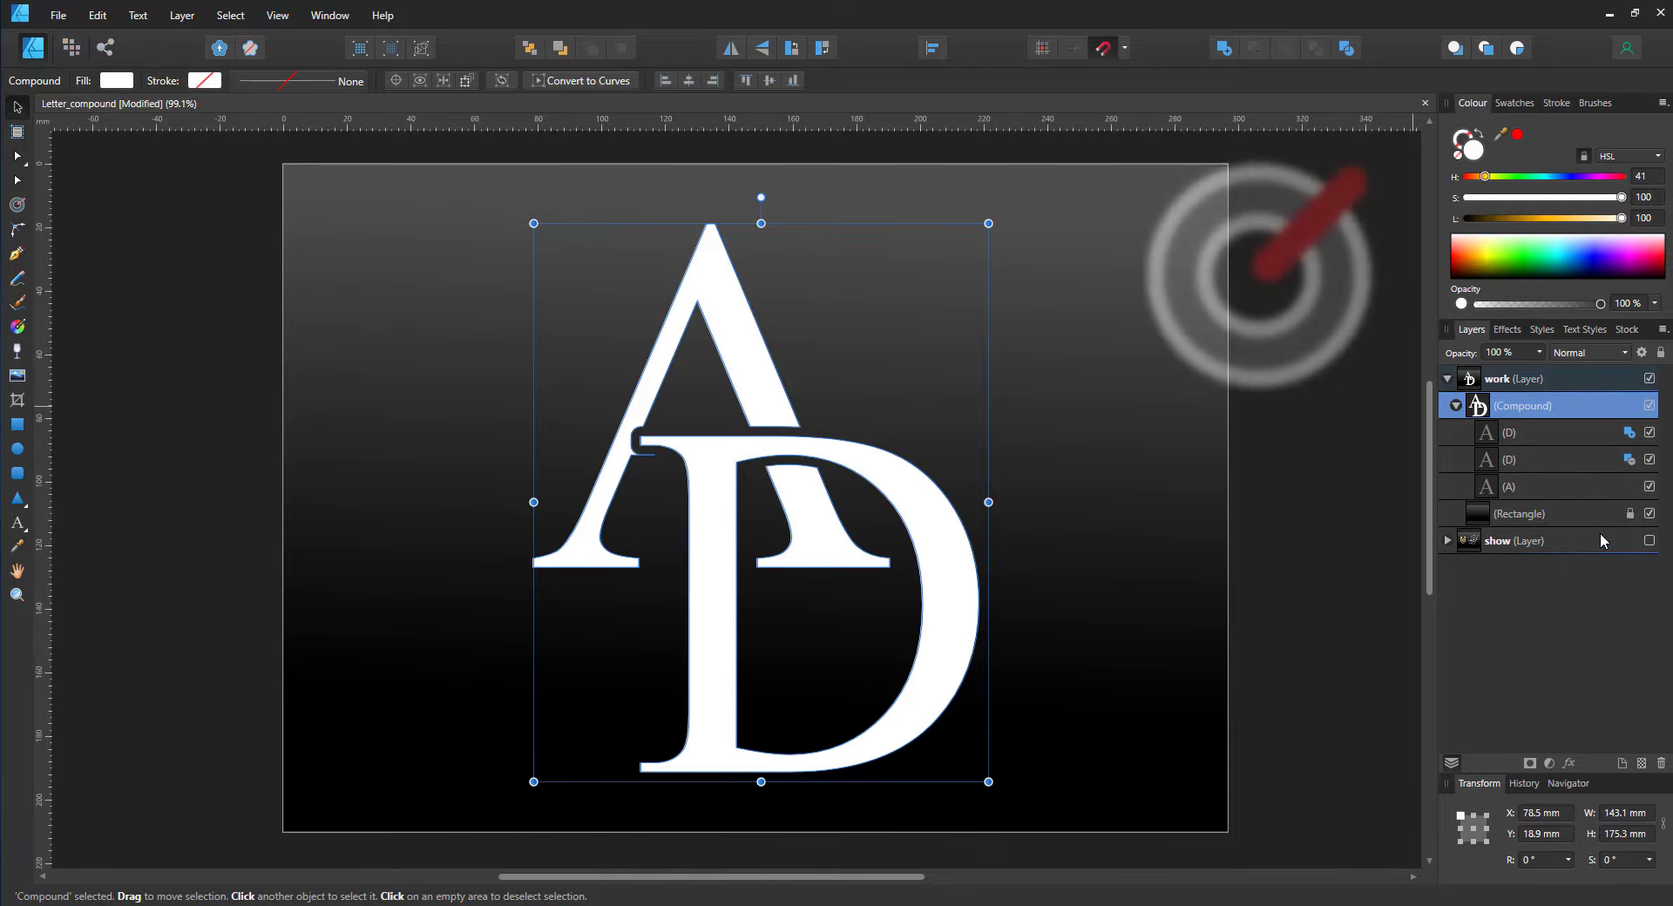
{"action": "left_click", "coordinate": [1540, 464]}
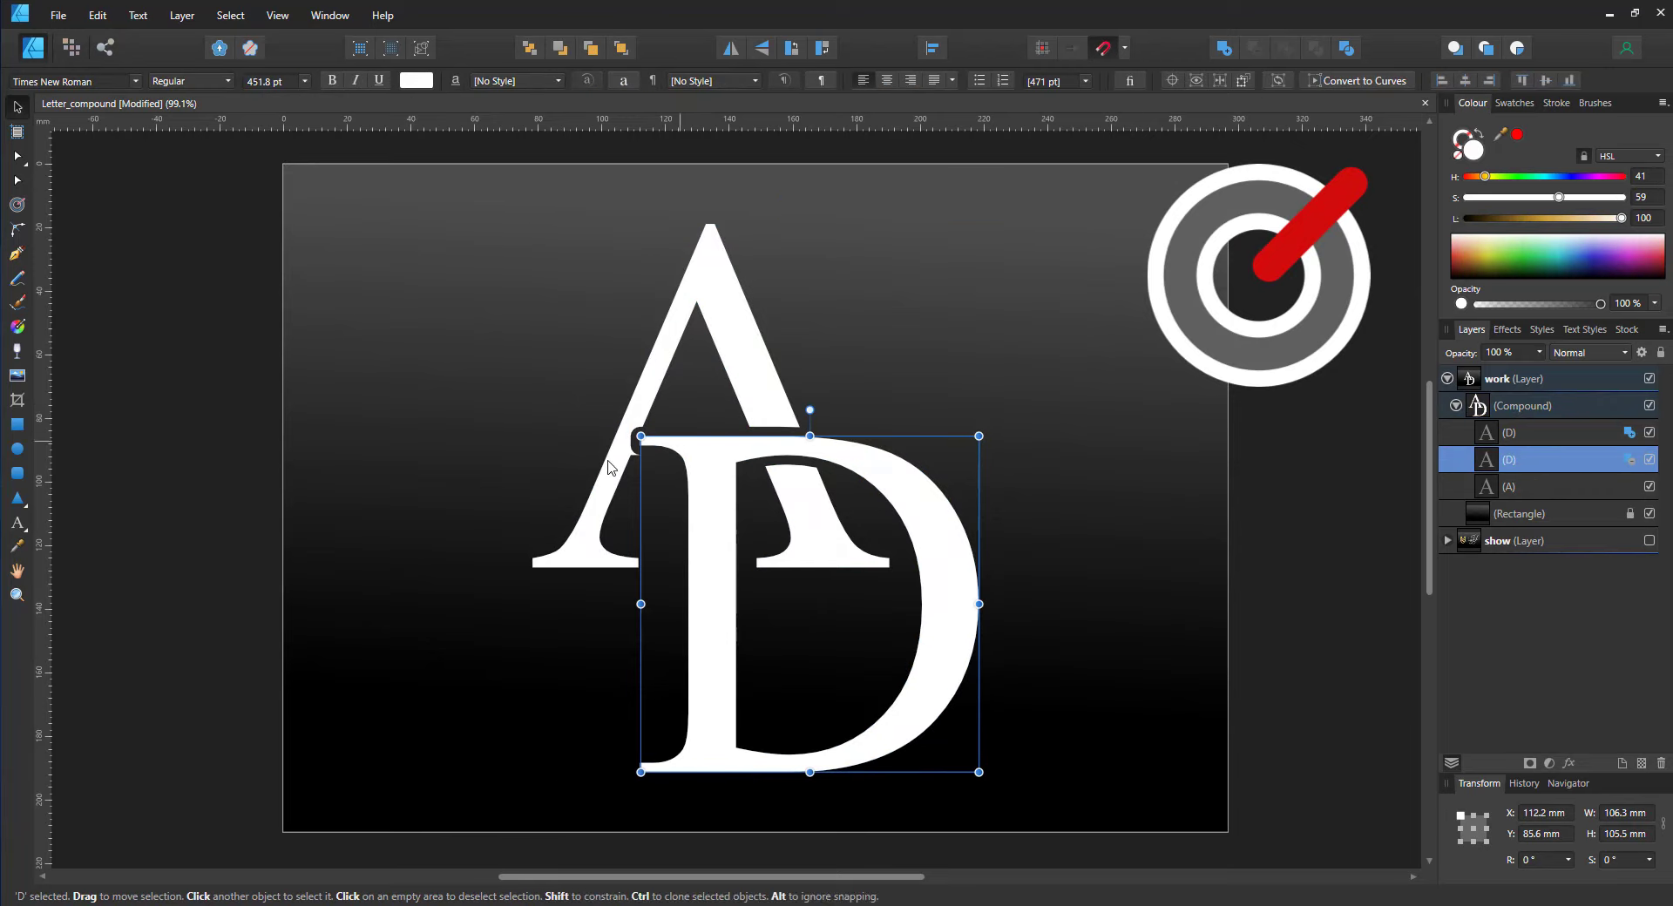
{"action": "left_click", "coordinate": [26, 213]}
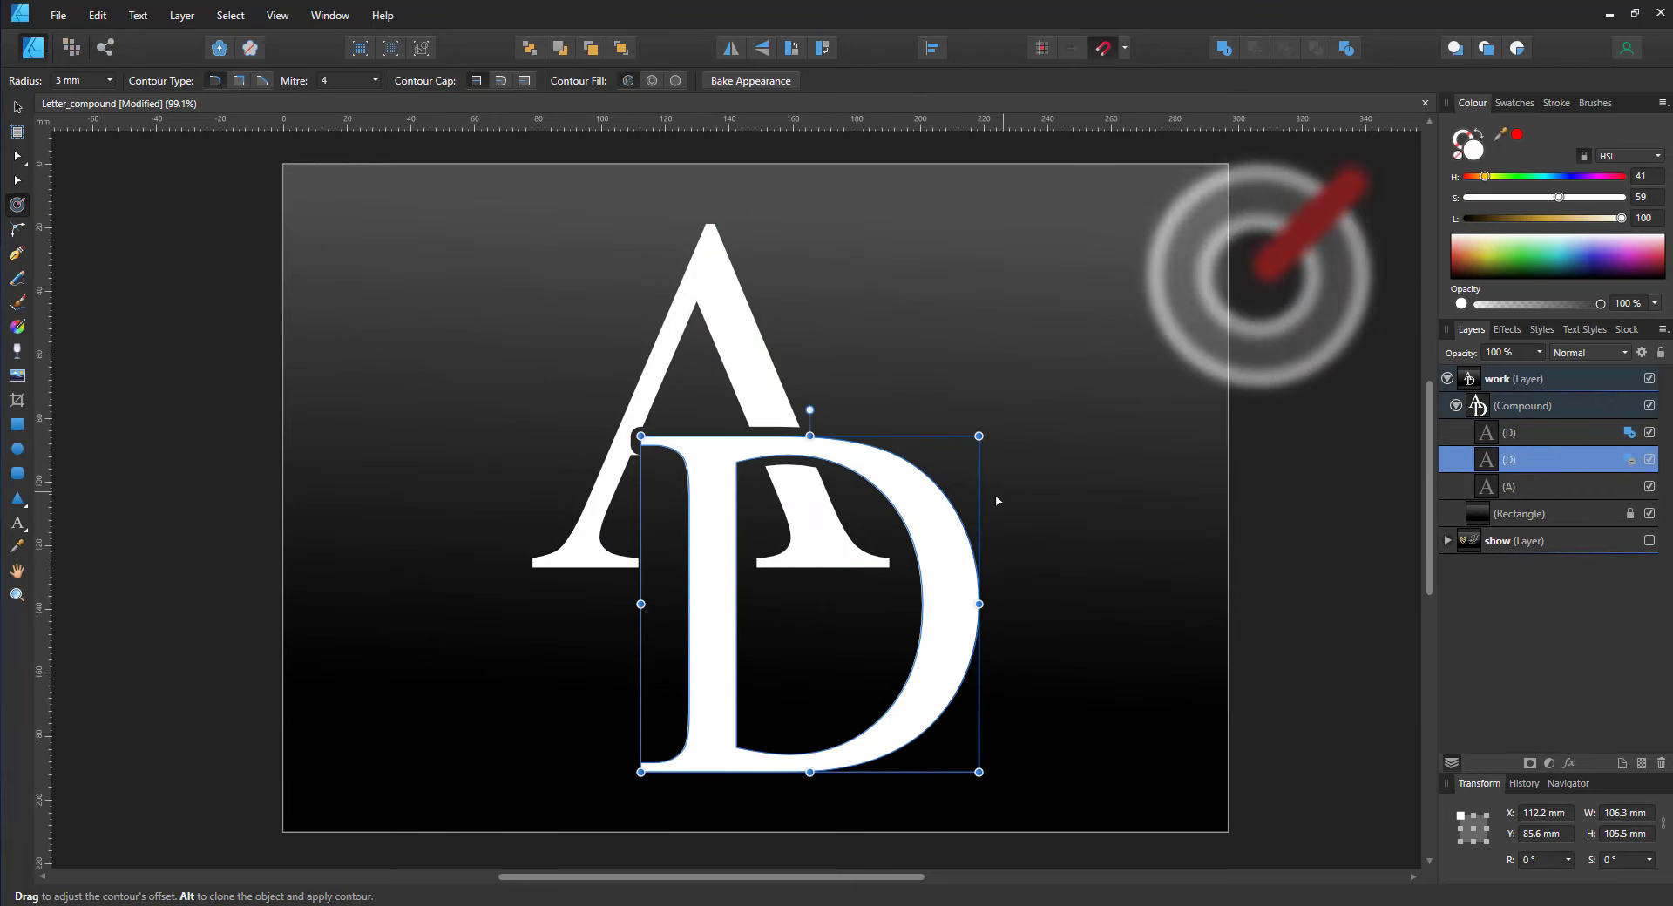
{"action": "mouse_move", "coordinate": [933, 473]}
{"action": "left_mouse_down"}
{"action": "mouse_move", "coordinate": [911, 489]}
{"action": "mouse_move", "coordinate": [926, 478]}
{"action": "mouse_move", "coordinate": [928, 497]}
{"action": "mouse_move", "coordinate": [1030, 403]}
{"action": "mouse_move", "coordinate": [921, 490]}
{"action": "left_mouse_up"}
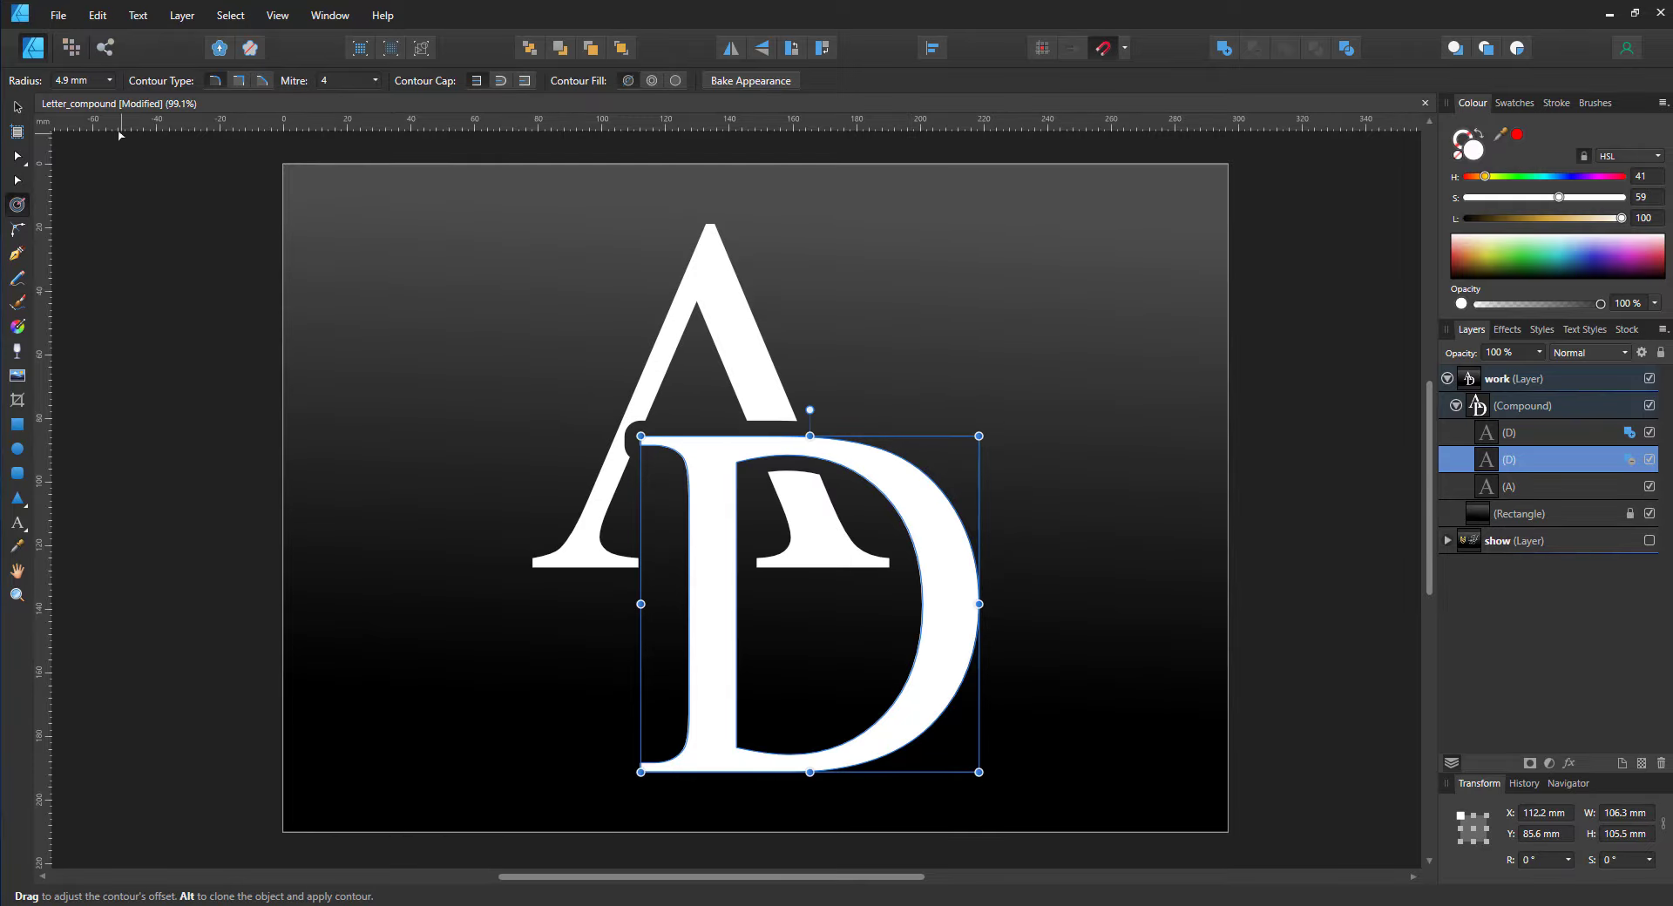
{"action": "left_click", "coordinate": [69, 84]}
{"action": "type", "text": "3"}
{"action": "key", "text": "Return"}
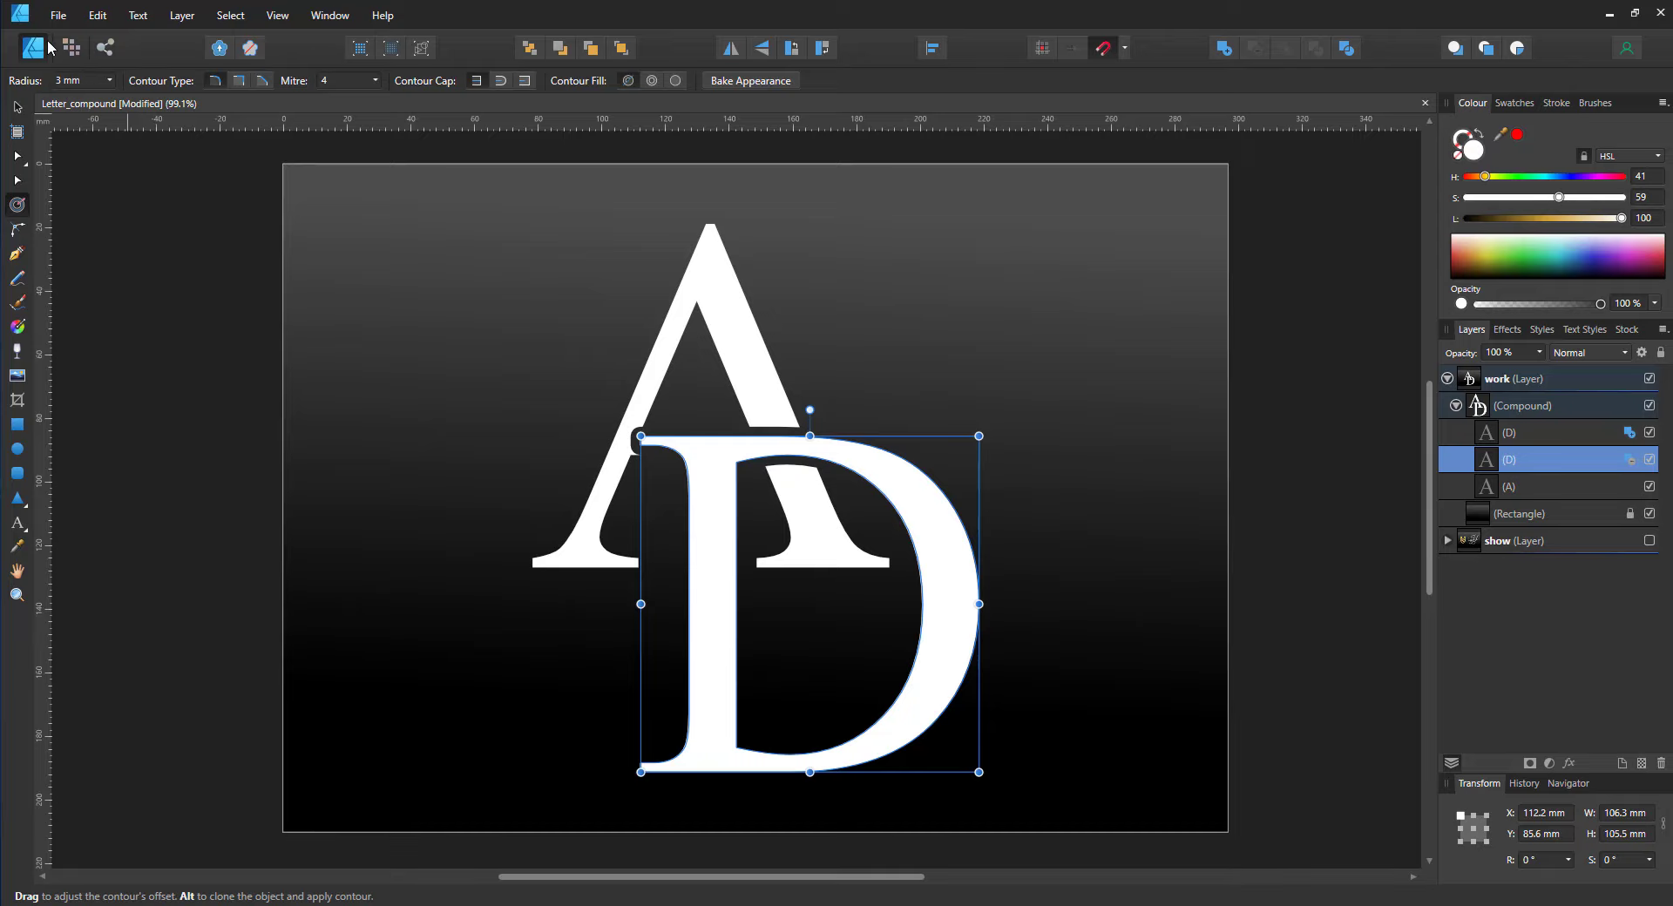
{"action": "left_click", "coordinate": [21, 107]}
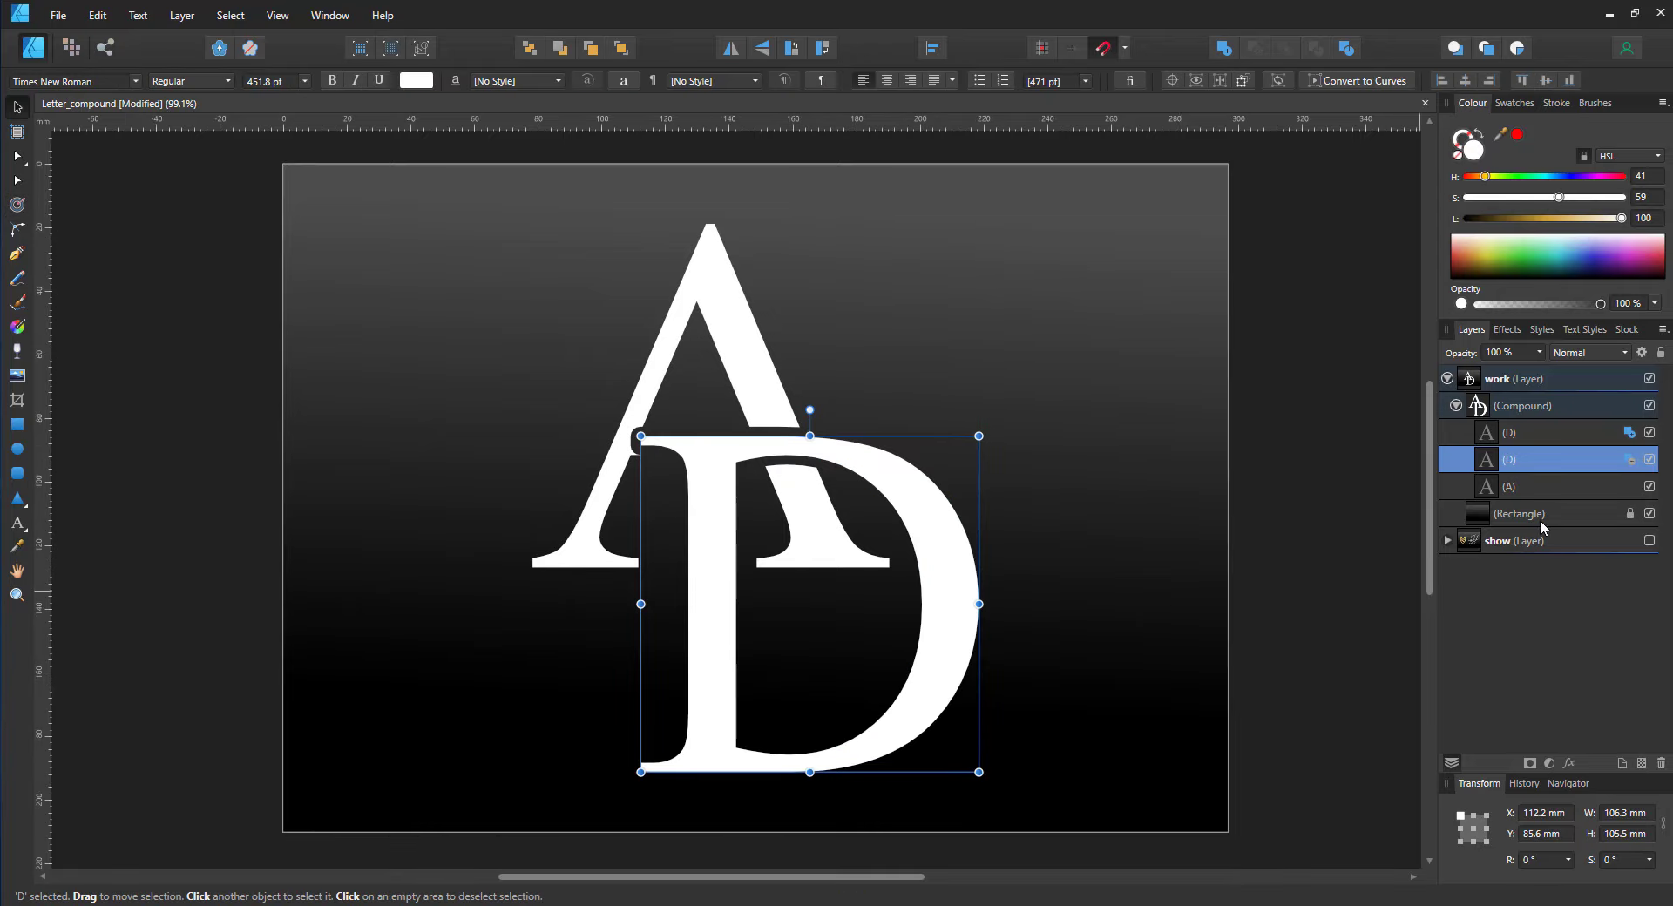
Move both D shapes up and right so the contour gap cuts through both A legs
{"action": "left_click", "coordinate": [1527, 445], "text": "shift"}
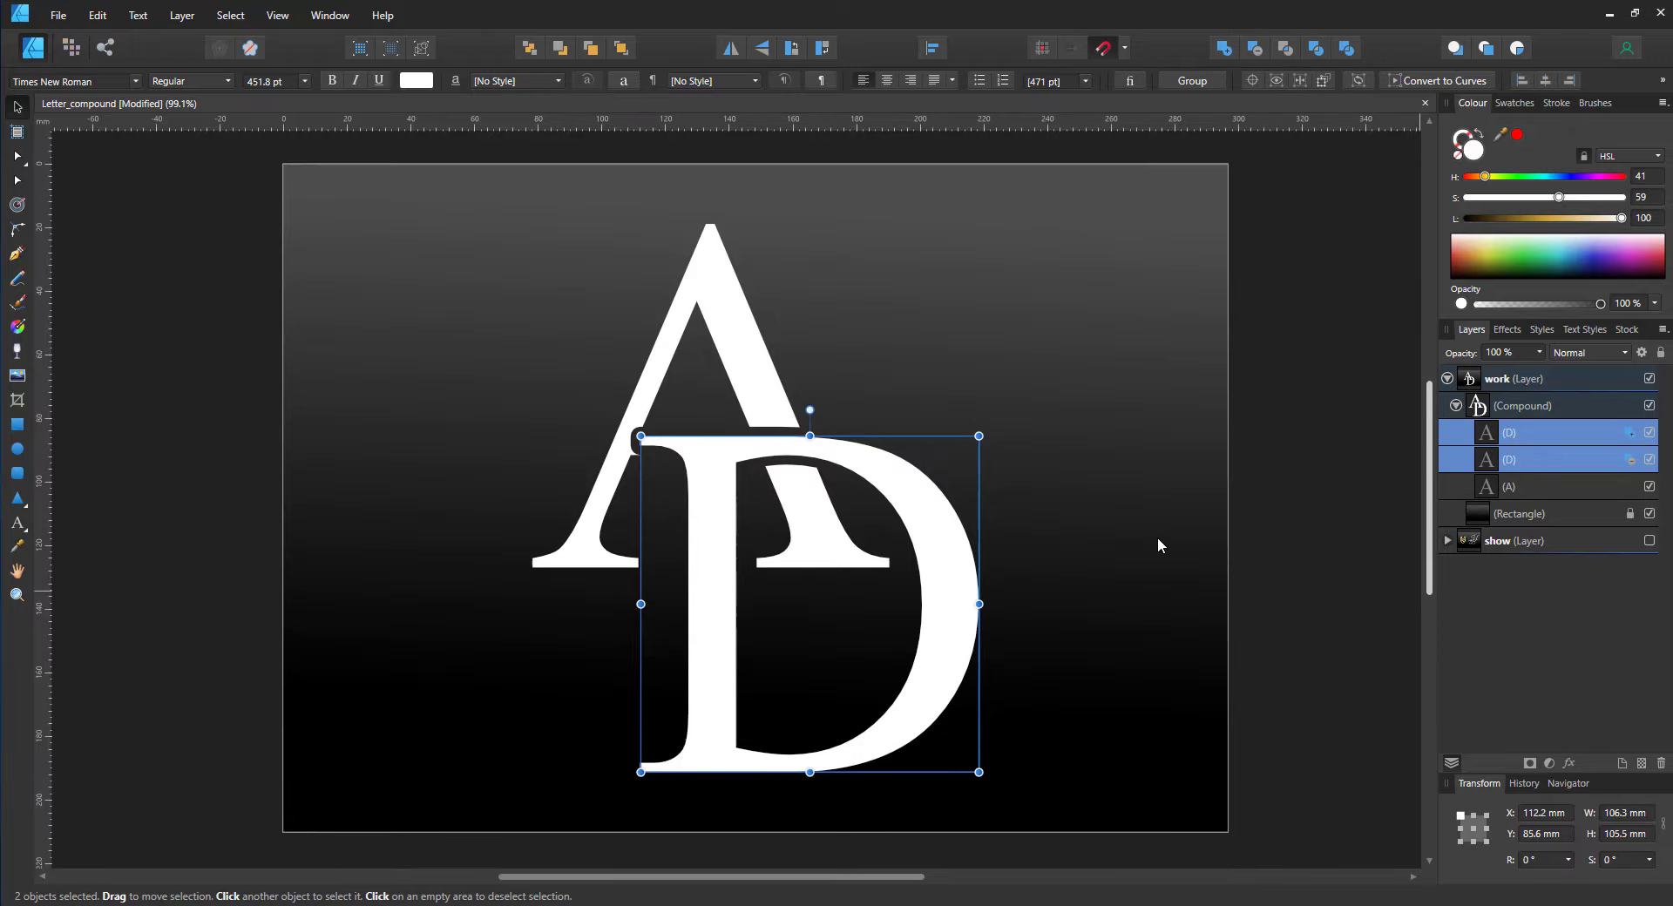
{"action": "mouse_move", "coordinate": [906, 478]}
{"action": "left_mouse_down"}
{"action": "mouse_move", "coordinate": [931, 487]}
{"action": "mouse_move", "coordinate": [896, 485]}
{"action": "left_mouse_up"}
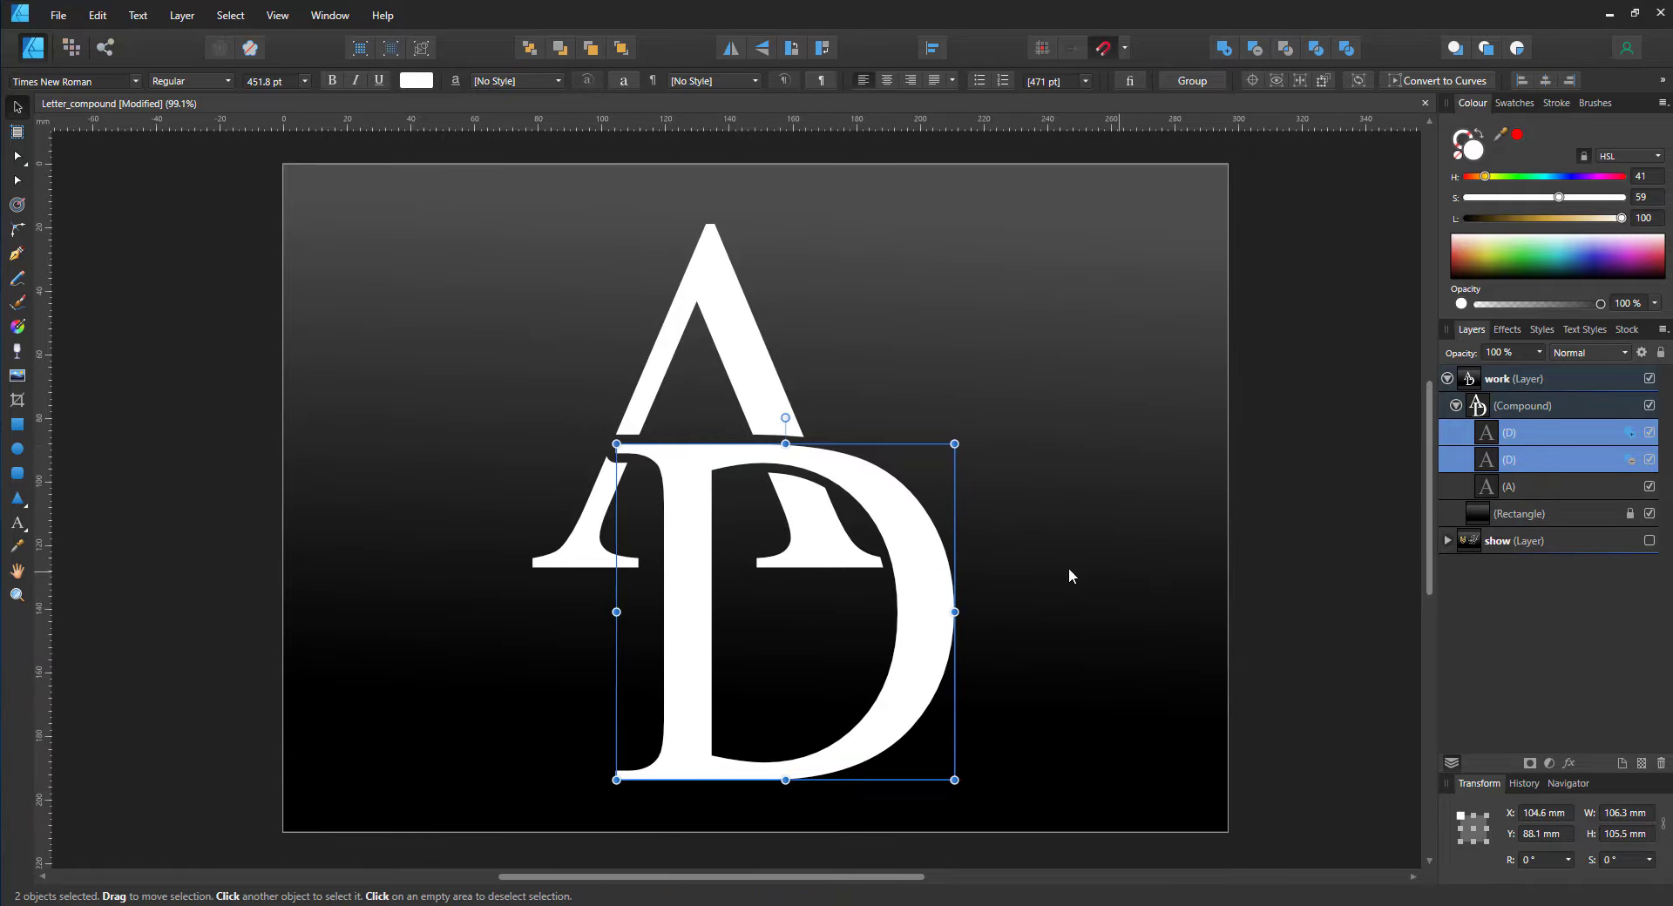
{"action": "left_click", "coordinate": [1215, 568]}
{"action": "left_click", "coordinate": [1509, 432]}
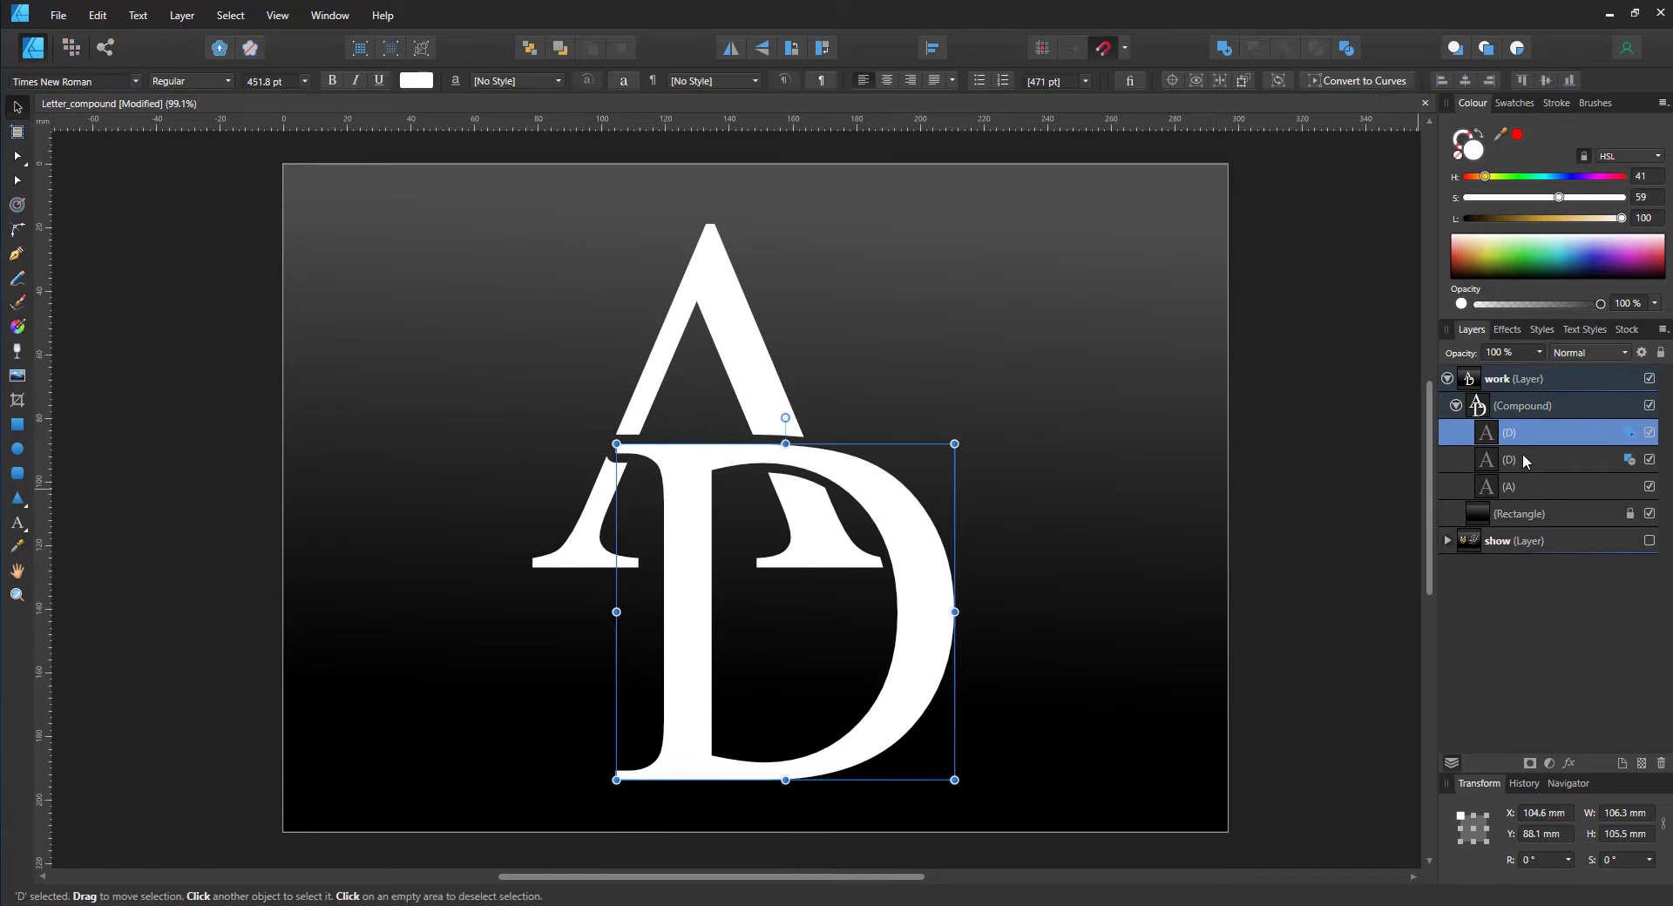
{"action": "left_click", "coordinate": [1523, 459], "text": "shift"}
{"action": "left_click_drag", "start_coordinate": [945, 635], "coordinate": [953, 527]}
{"action": "left_click", "coordinate": [1266, 628]}
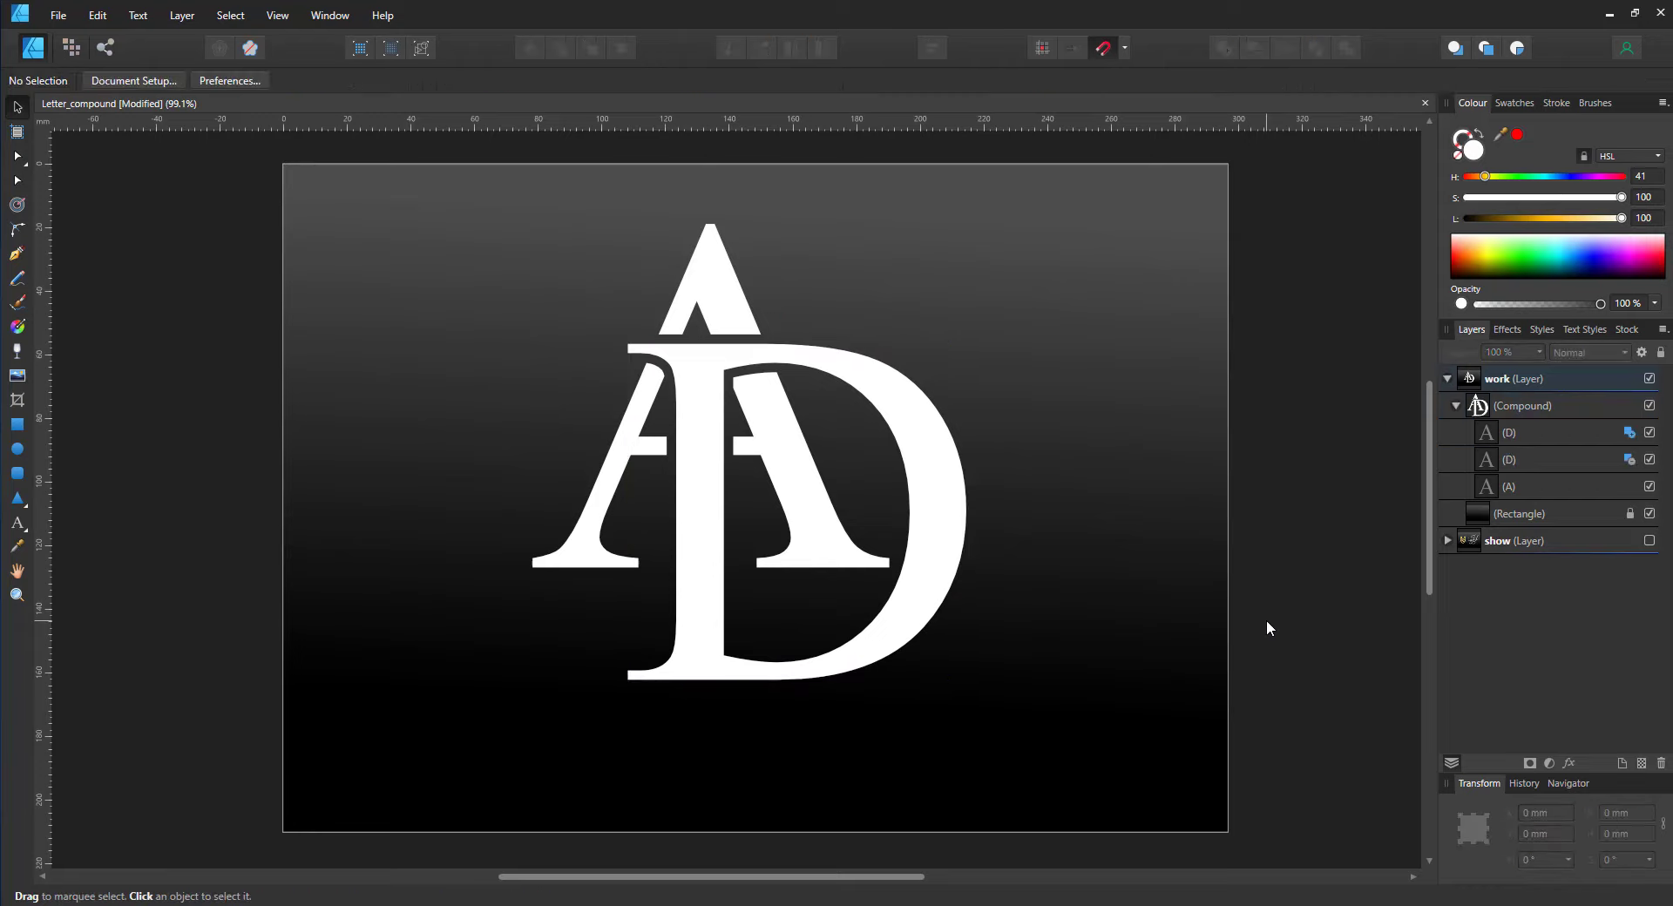
Draw a crossbar rectangle over the A, plus a narrower, shorter copy stacked beneath it
{"action": "left_click", "coordinate": [1509, 433]}
{"action": "key", "text": "m"}
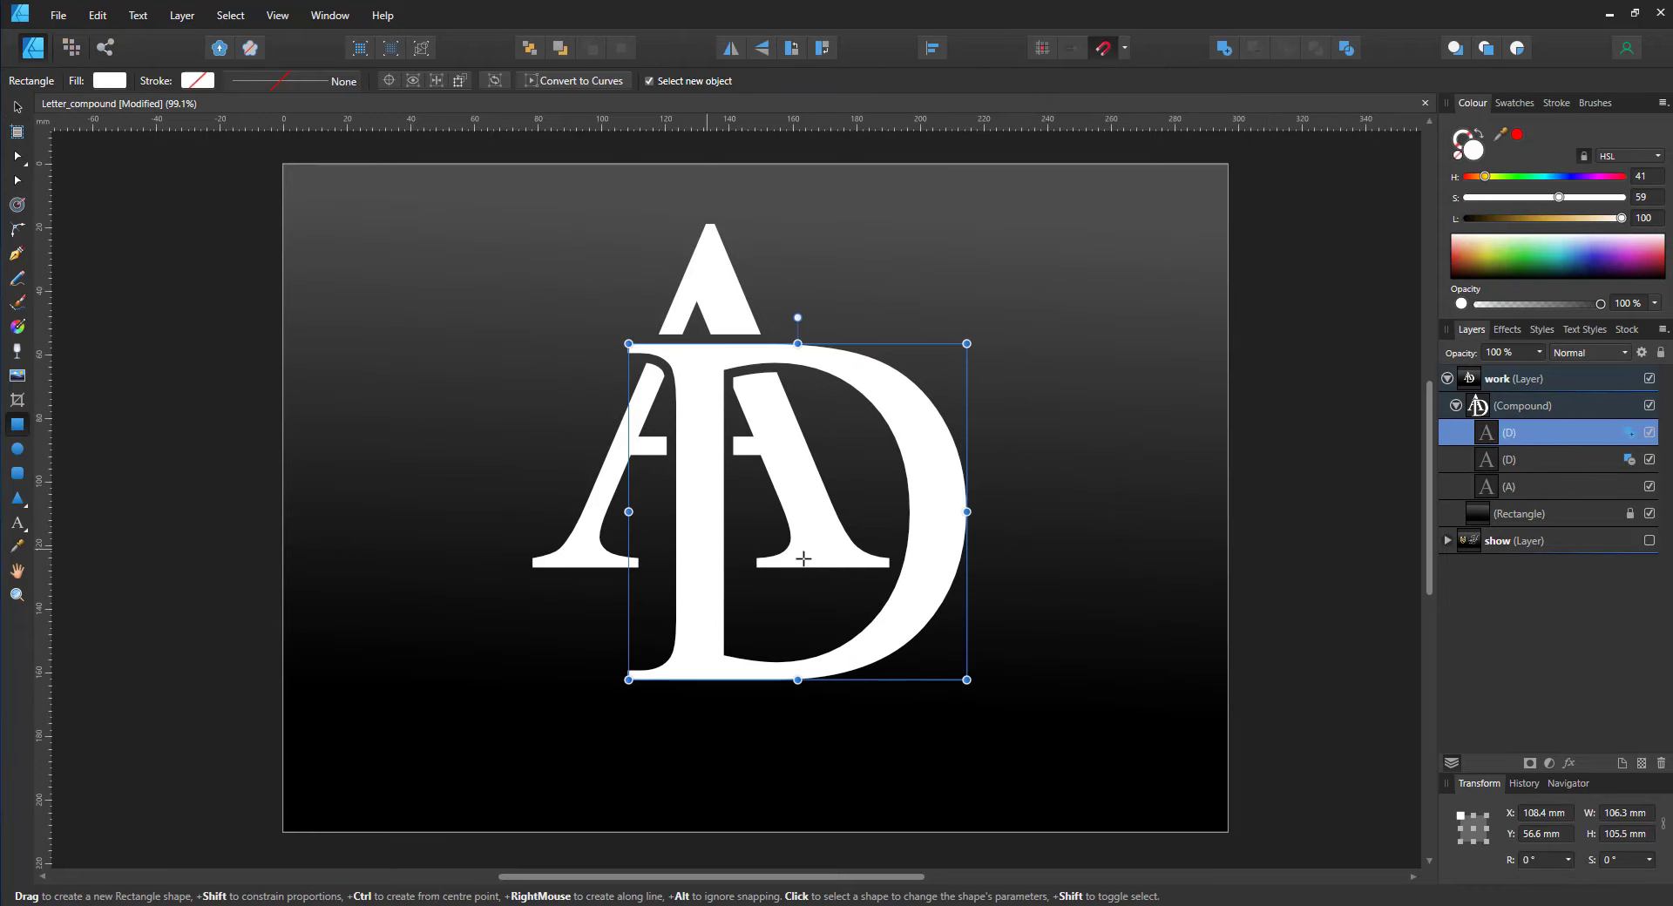
{"action": "left_click_drag", "start_coordinate": [620, 434], "coordinate": [799, 460]}
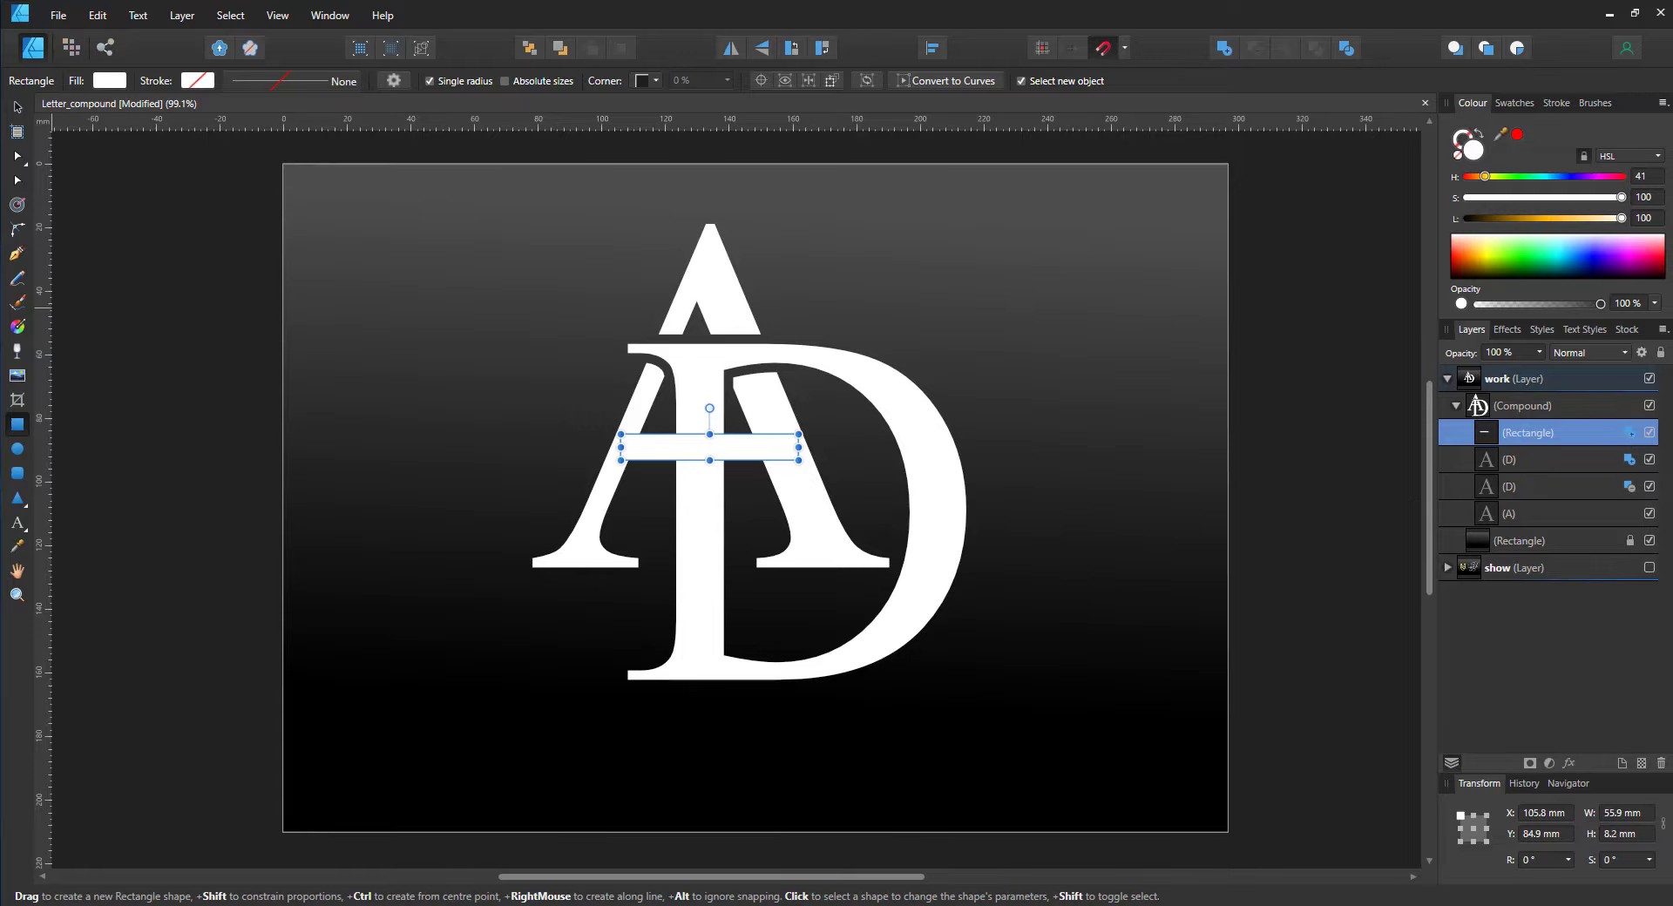
{"action": "key", "text": "ctrl+j"}
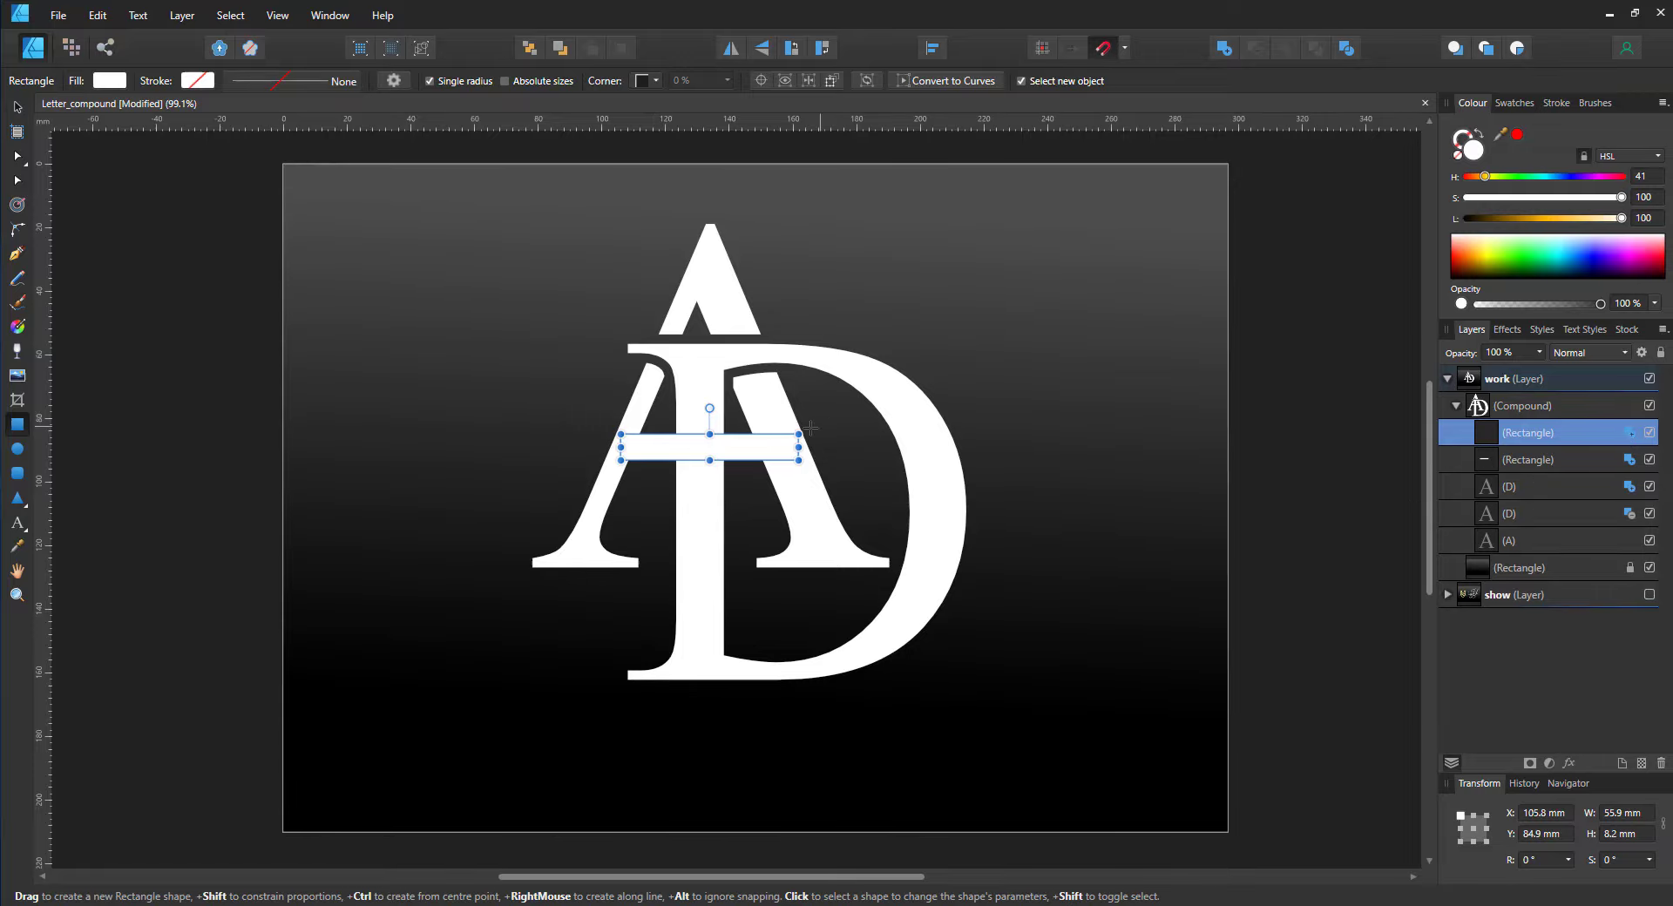
{"action": "left_click_drag", "start_coordinate": [799, 447], "coordinate": [701, 424]}
{"action": "left_click_drag", "start_coordinate": [1535, 433], "coordinate": [1539, 464]}
{"action": "left_click_drag", "start_coordinate": [701, 475], "coordinate": [702, 471]}
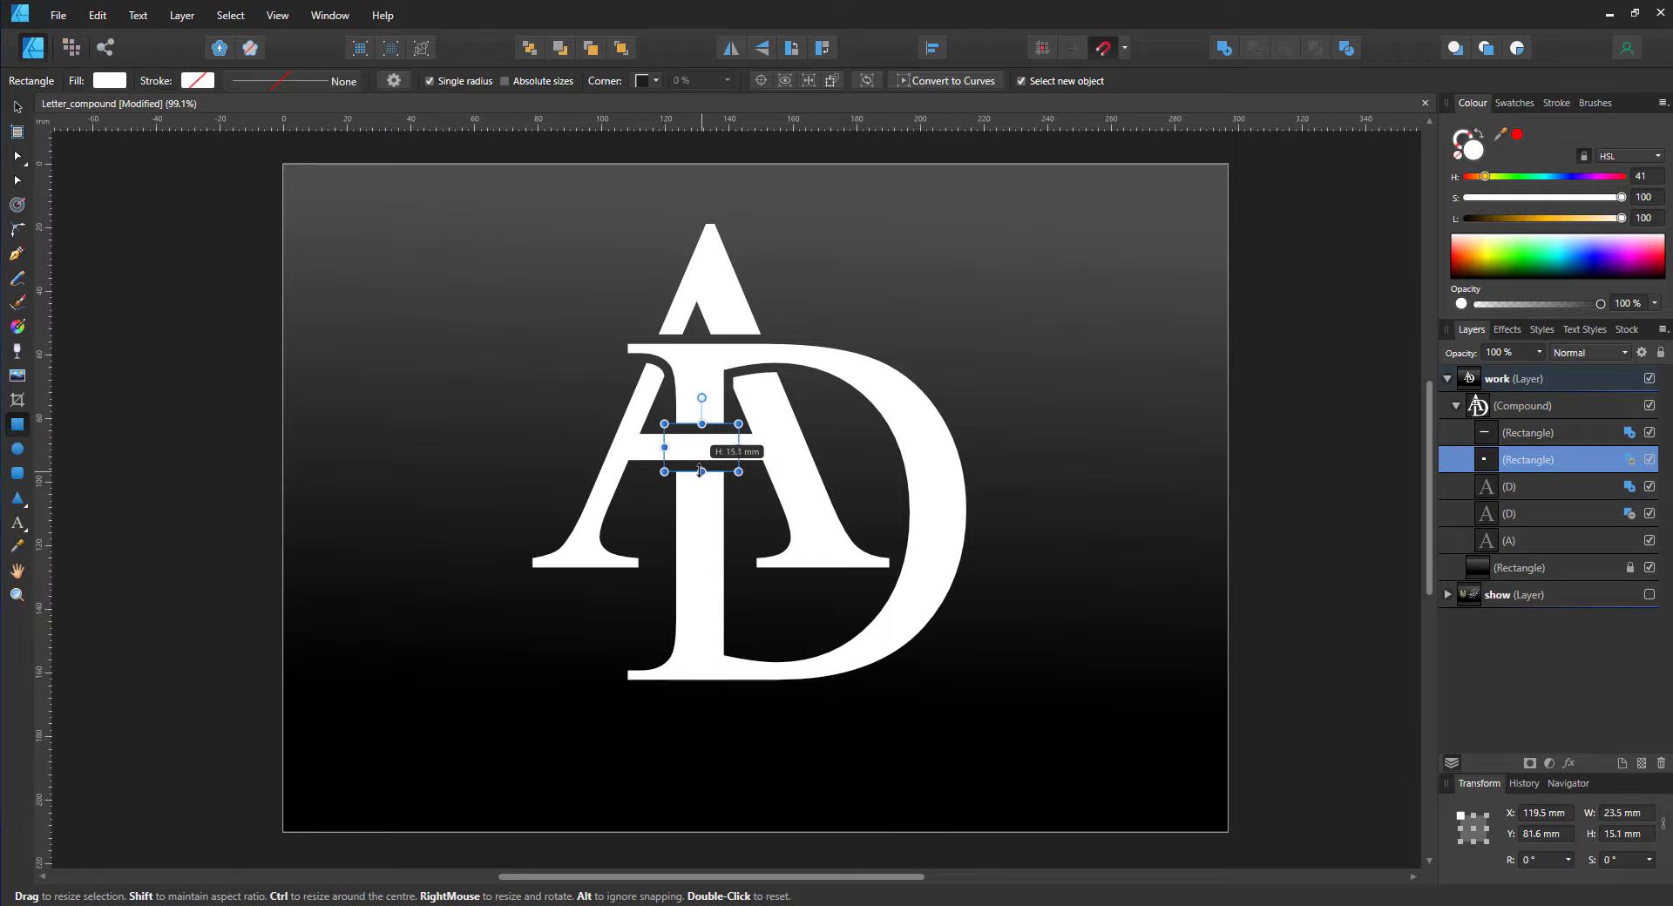
Deselect and shift the whole monogram slightly down and right
{"action": "key", "text": "v"}
{"action": "left_click", "coordinate": [165, 338]}
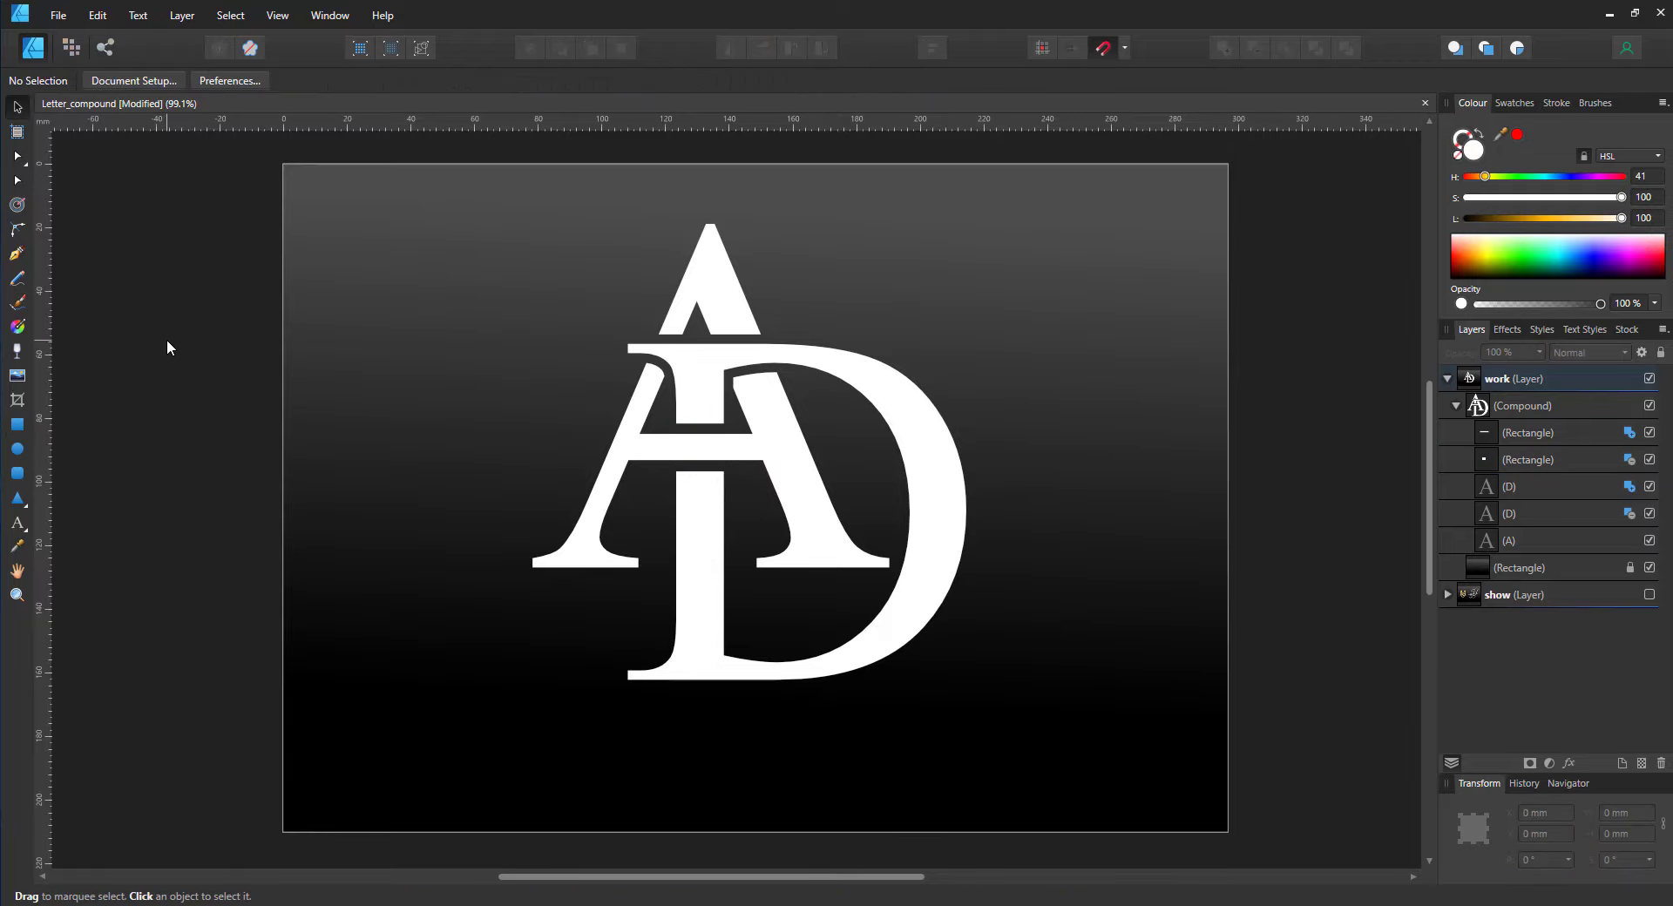
{"action": "left_click_drag", "start_coordinate": [707, 376], "coordinate": [713, 423]}
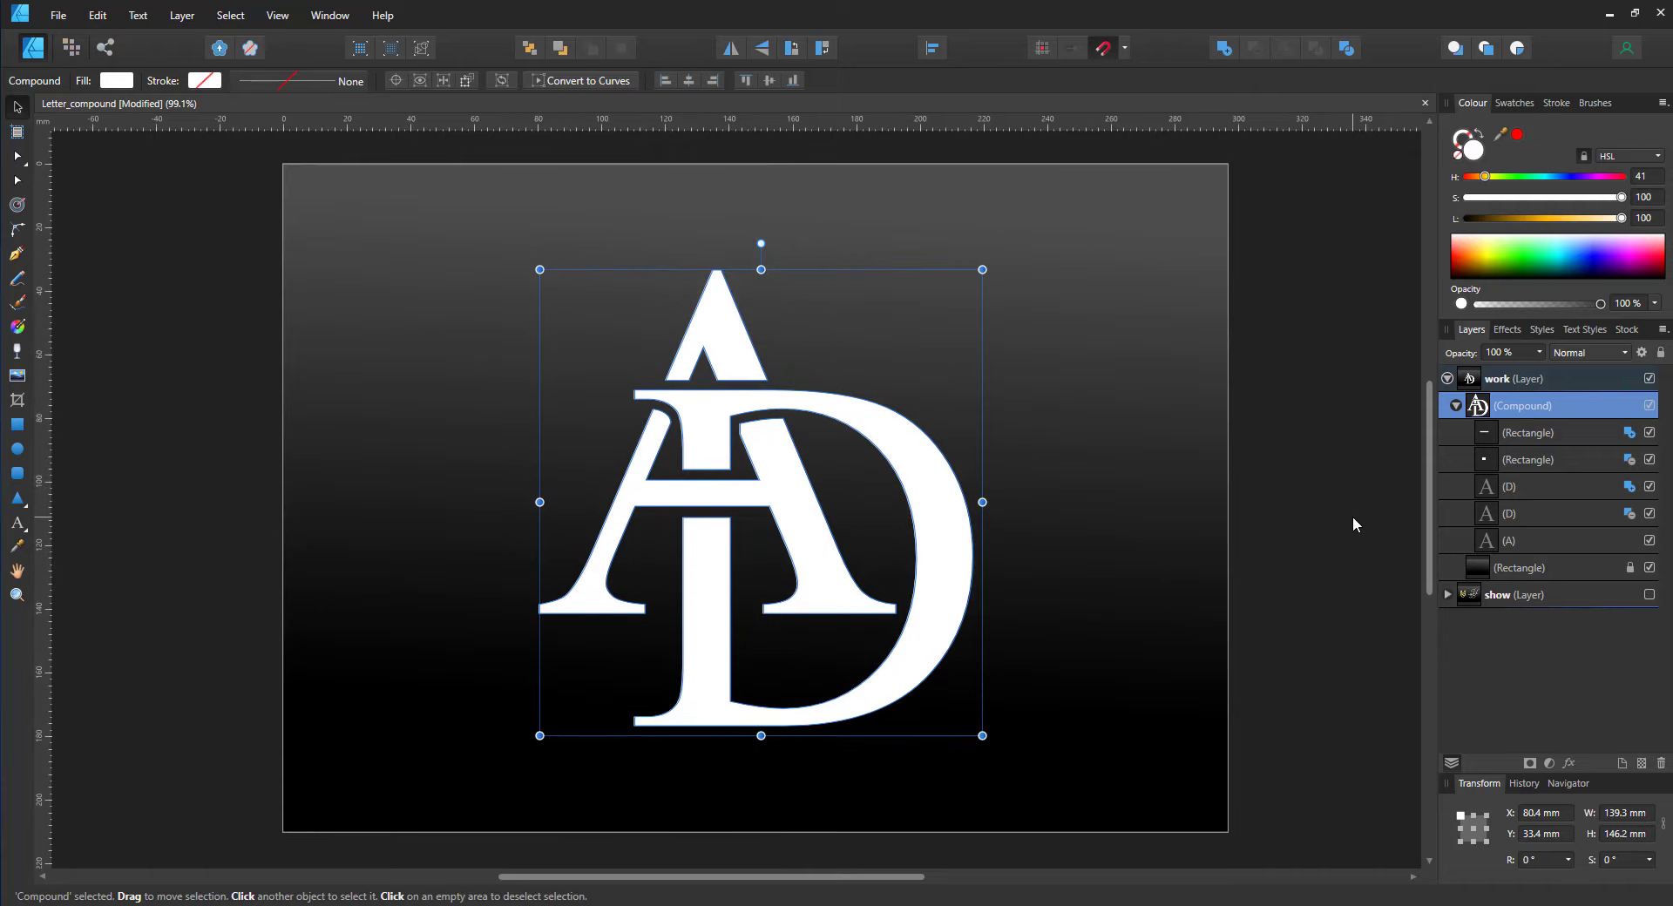
Add an outer shadow with larger radius, intensity and offset, not knocked out by the fill
{"action": "key", "text": "ctrl+shift+e"}
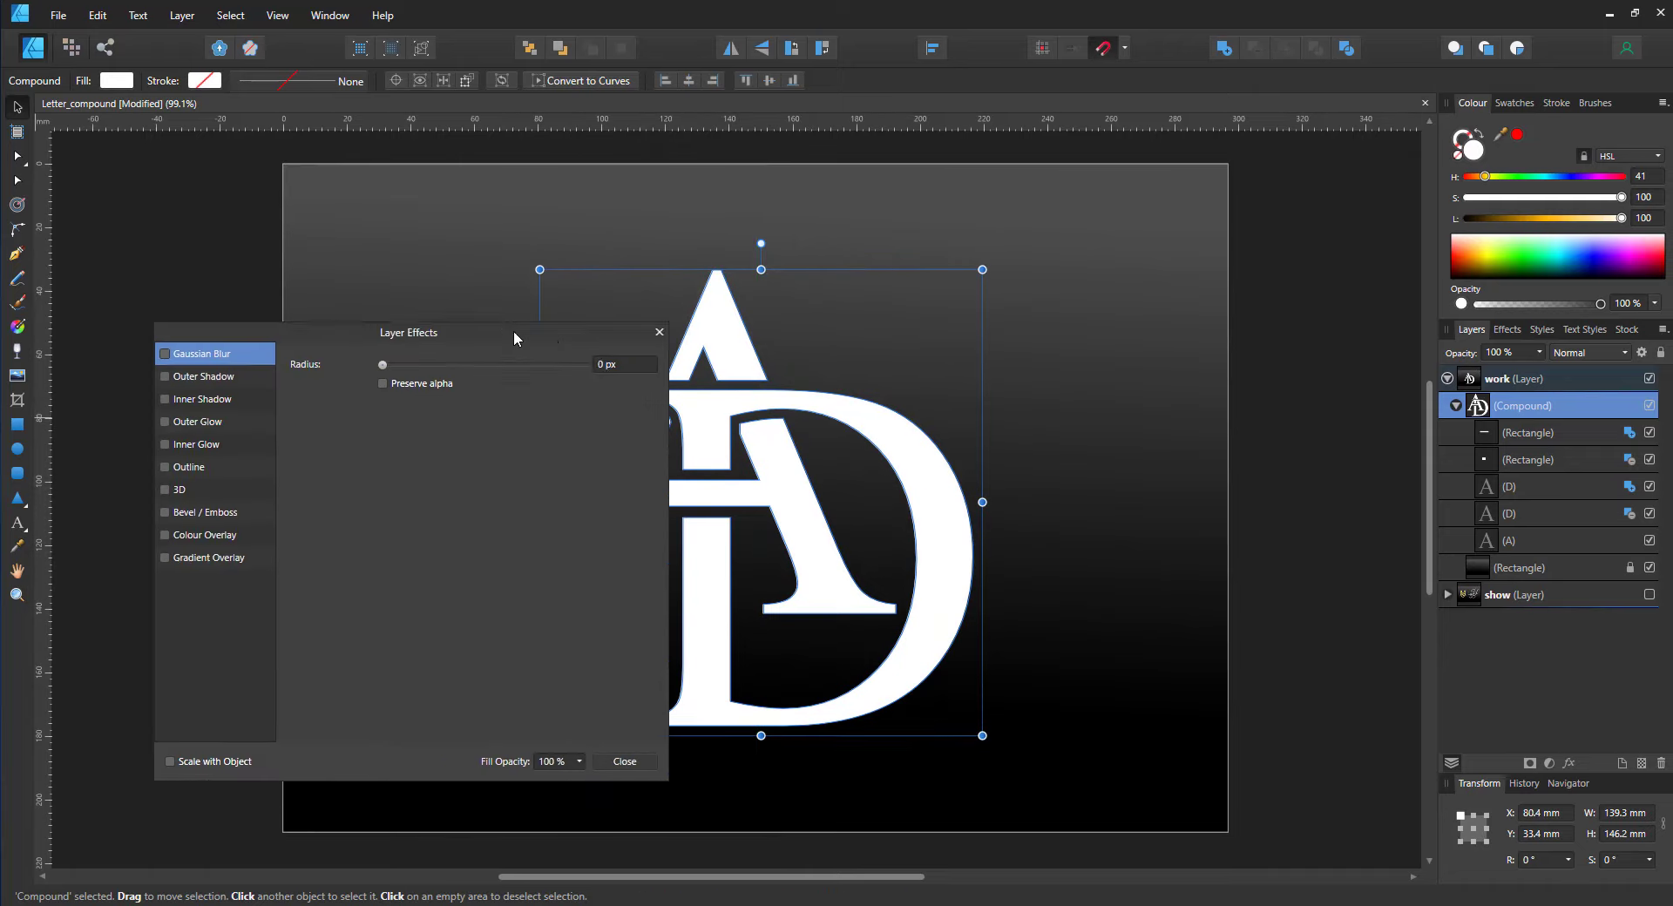
{"action": "left_click", "coordinate": [168, 319]}
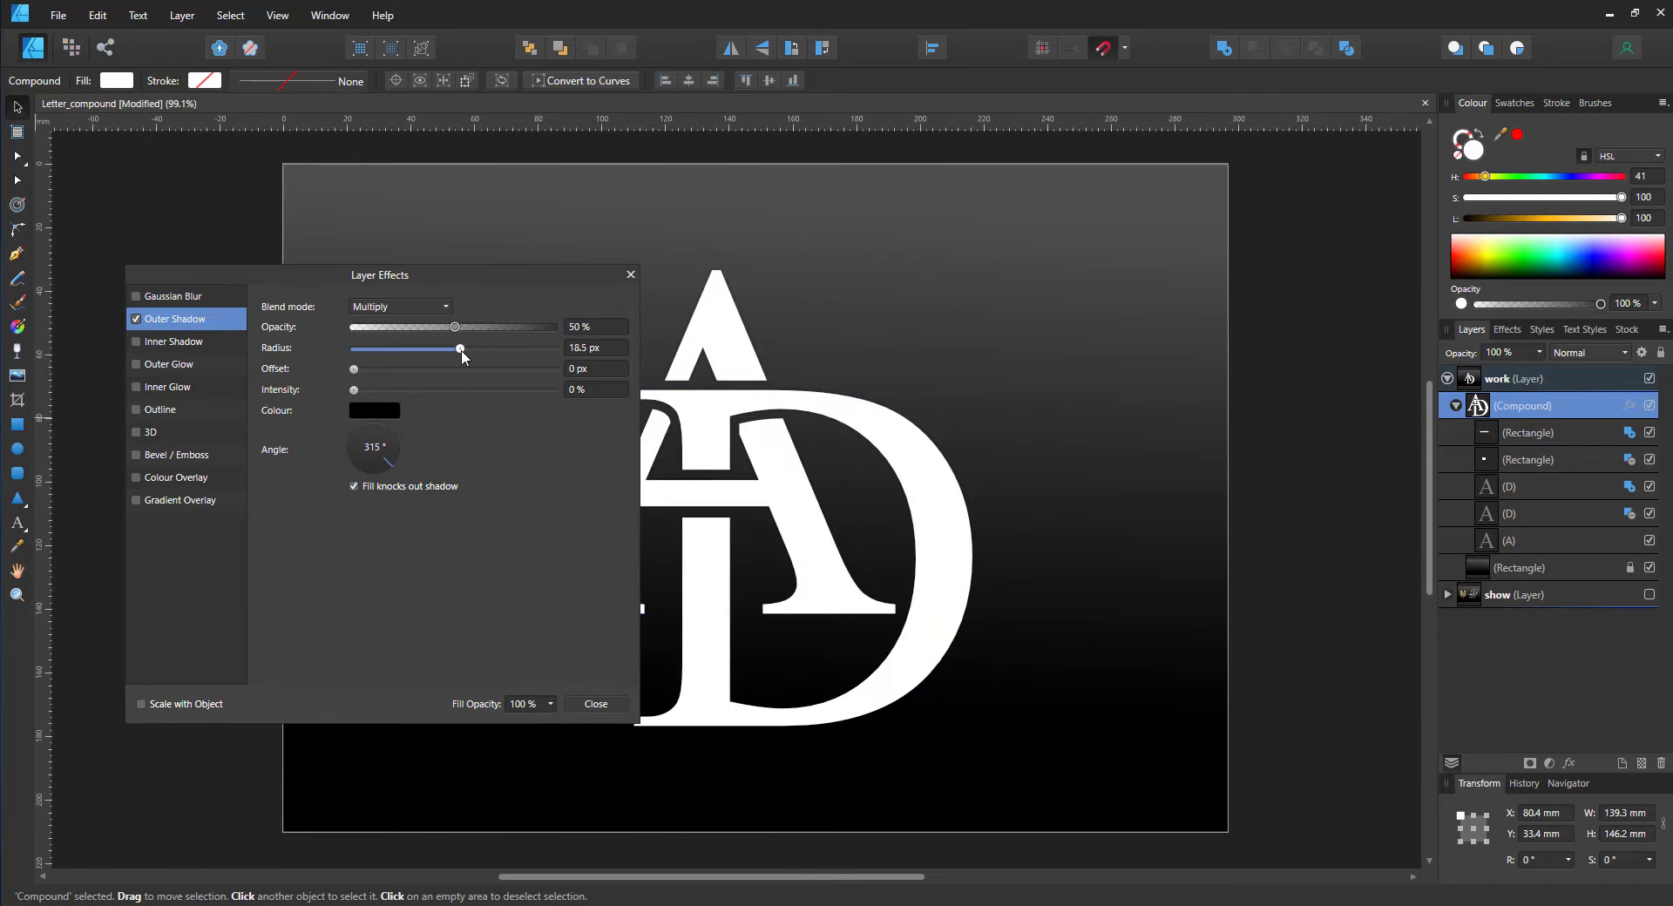
{"action": "left_click_drag", "start_coordinate": [464, 348], "coordinate": [518, 348]}
{"action": "left_click_drag", "start_coordinate": [465, 390], "coordinate": [562, 389]}
{"action": "left_click_drag", "start_coordinate": [424, 369], "coordinate": [485, 389]}
{"action": "left_click", "coordinate": [361, 488]}
Add a 3D bevel effect with a standard bevel profile
{"action": "left_click", "coordinate": [146, 436]}
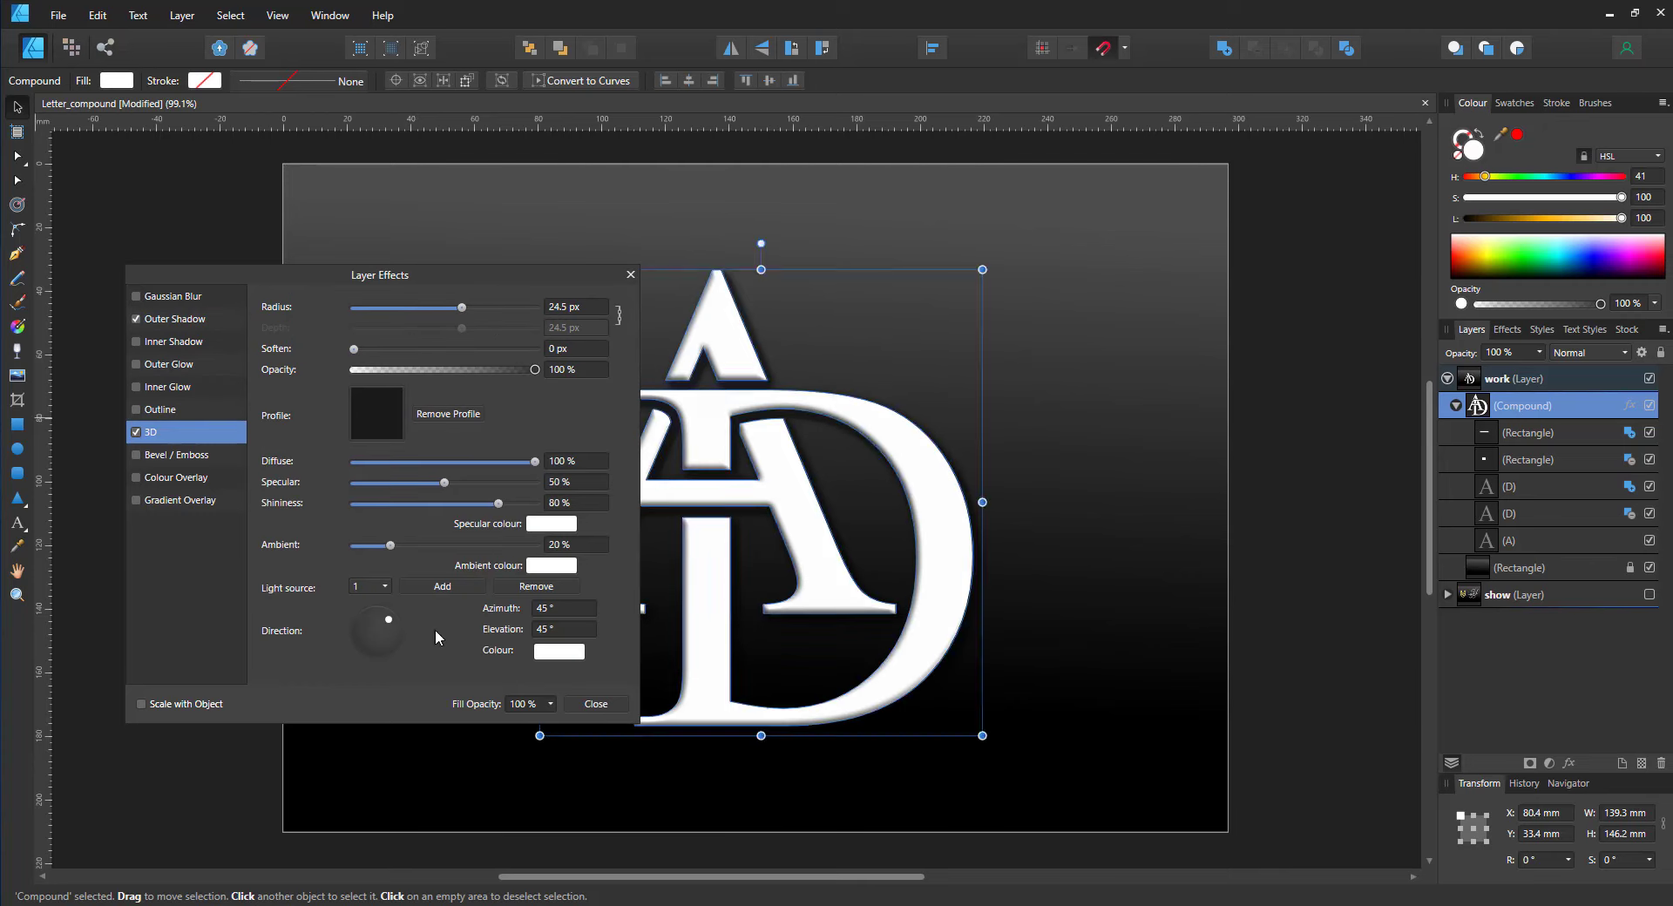
{"action": "left_click", "coordinate": [376, 414]}
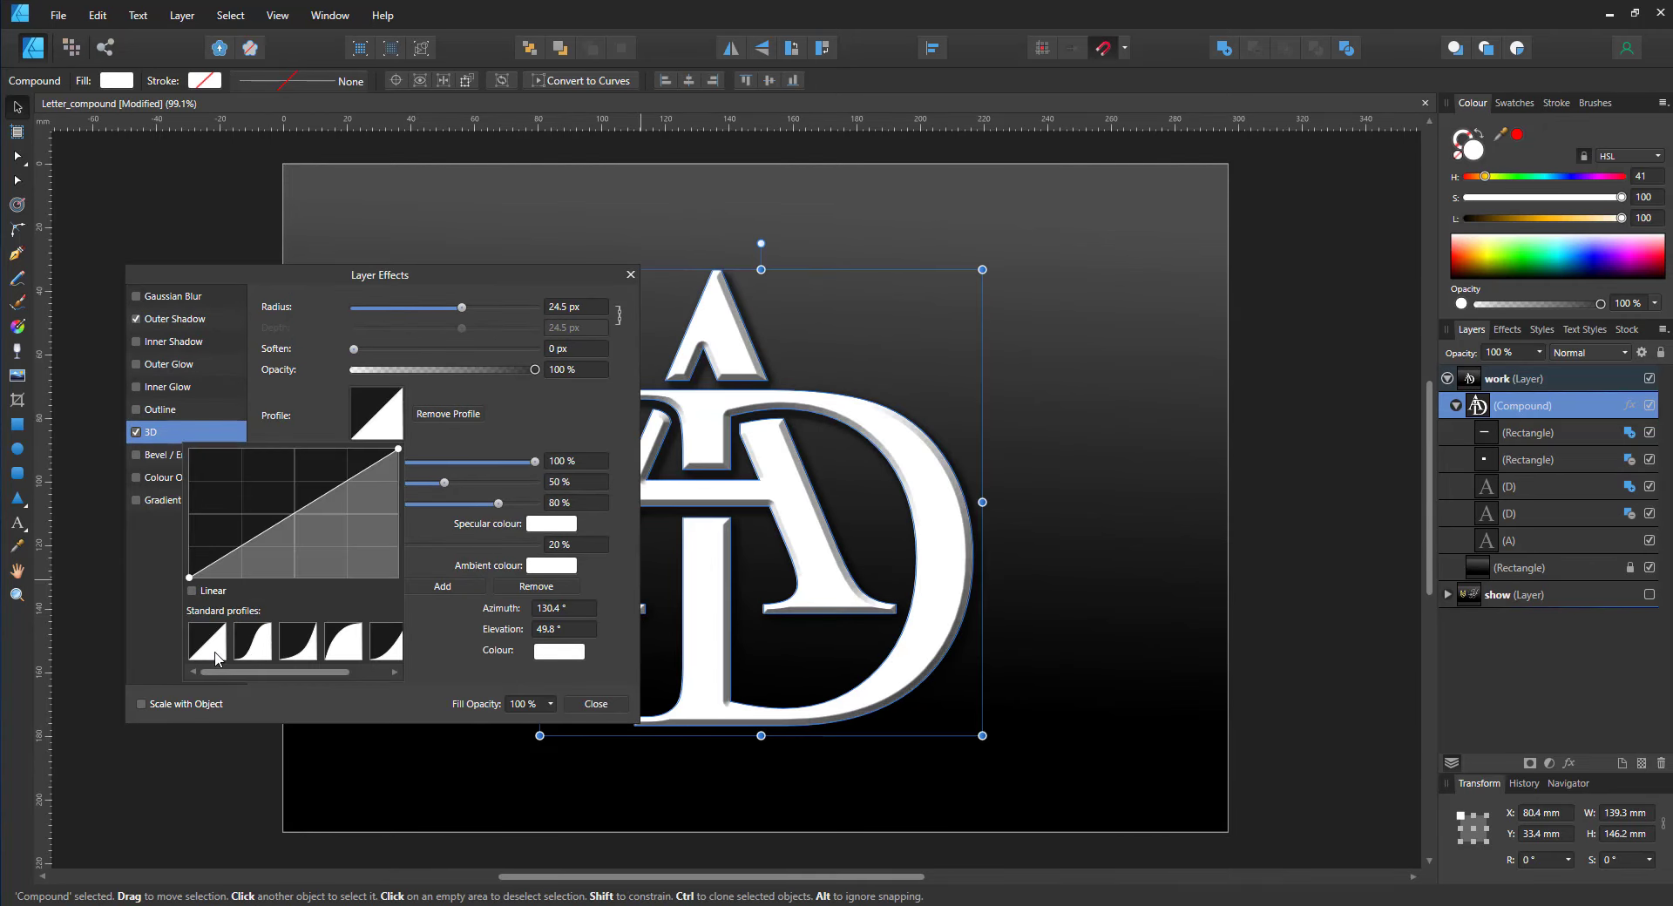
{"action": "left_click", "coordinate": [630, 274]}
{"action": "left_click", "coordinate": [1514, 102]}
Fill the letters with a diagonal gold gradient, darkening one stop to deep gold
{"action": "left_click", "coordinate": [1520, 225]}
{"action": "key", "text": "g"}
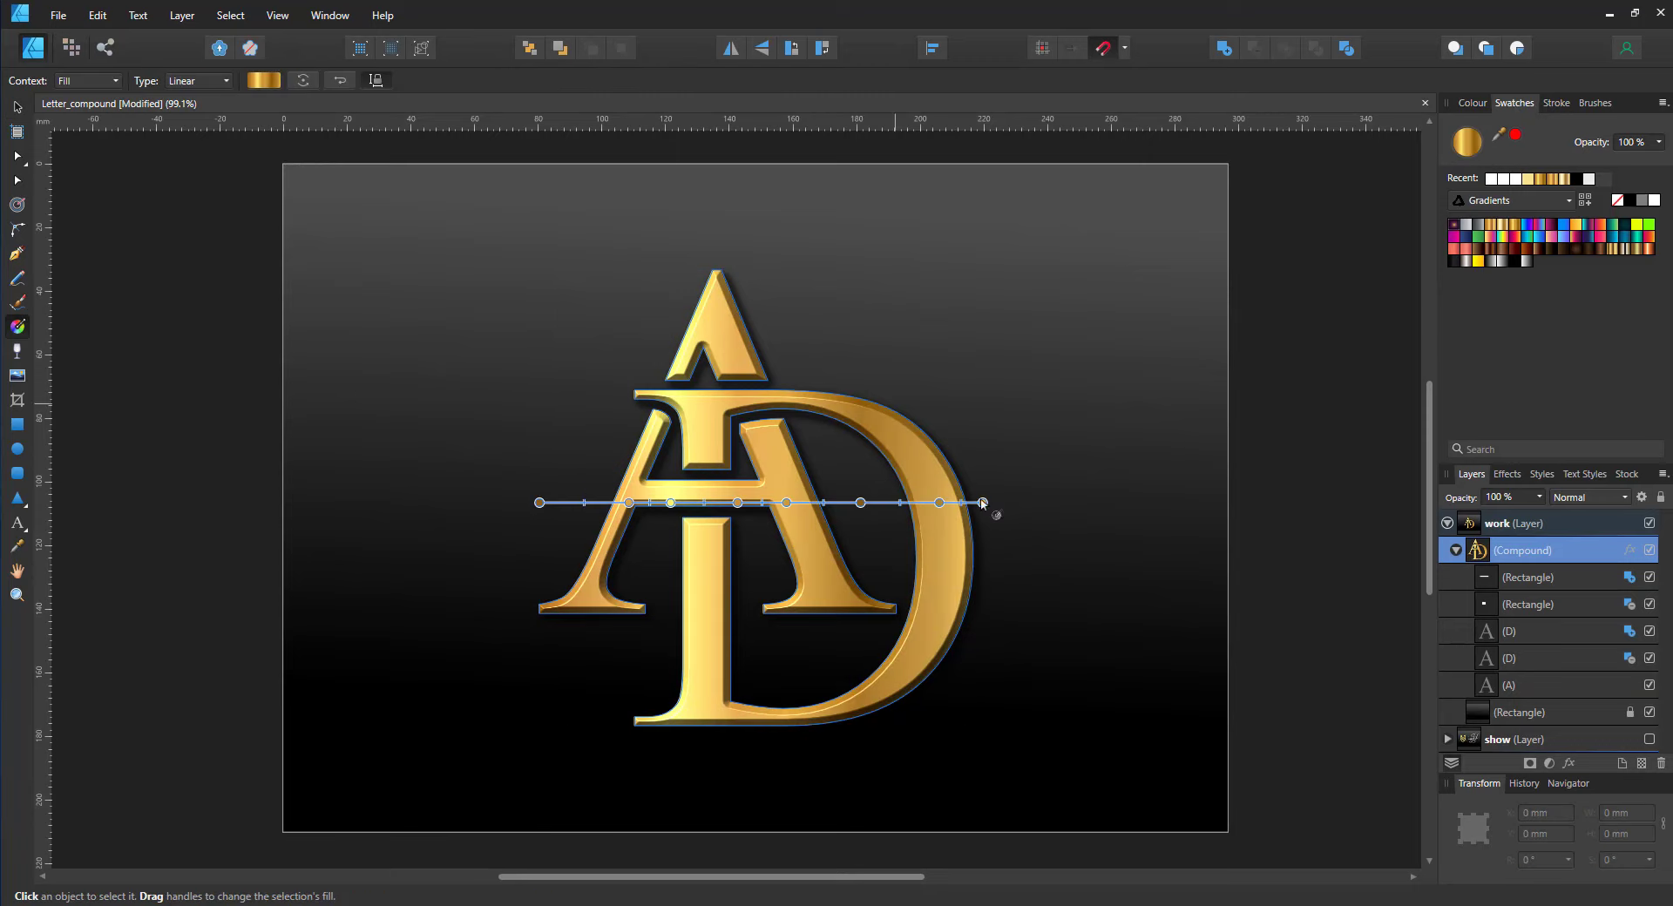
{"action": "left_click_drag", "start_coordinate": [598, 243], "coordinate": [566, 213]}
{"action": "left_click_drag", "start_coordinate": [595, 281], "coordinate": [888, 751]}
{"action": "mouse_move", "coordinate": [609, 270]}
{"action": "left_mouse_down"}
{"action": "mouse_move", "coordinate": [688, 446]}
{"action": "mouse_move", "coordinate": [609, 270]}
{"action": "left_mouse_up"}
{"action": "left_click", "coordinate": [1472, 103]}
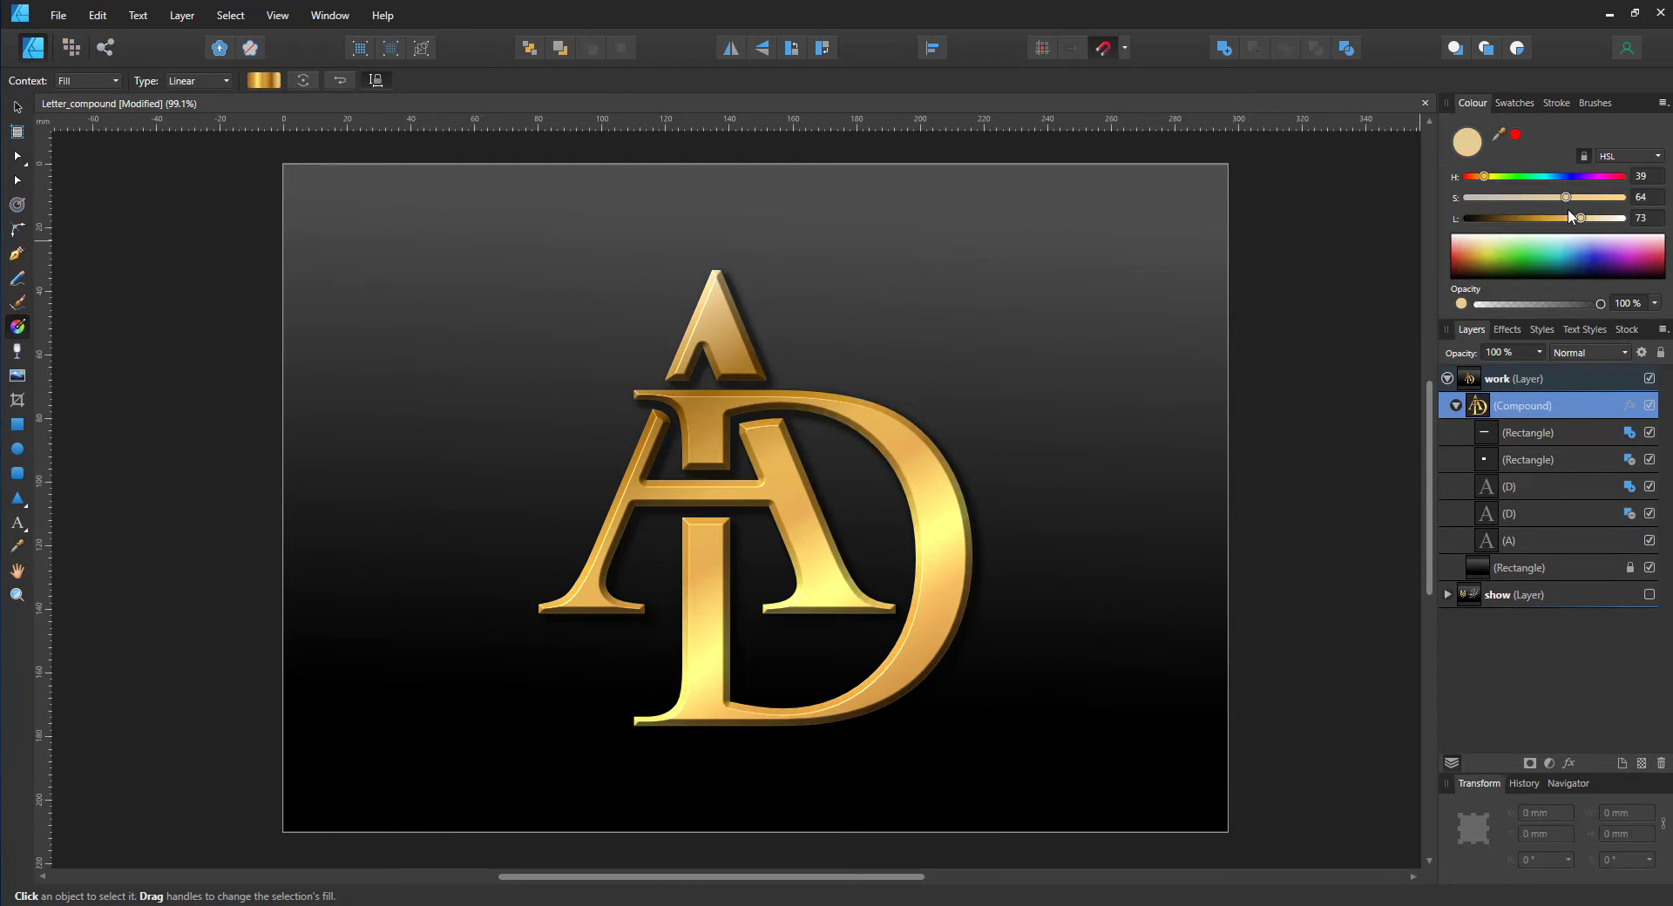
{"action": "left_click", "coordinate": [1472, 257]}
{"action": "key", "text": "v"}
{"action": "left_click", "coordinate": [1146, 575]}
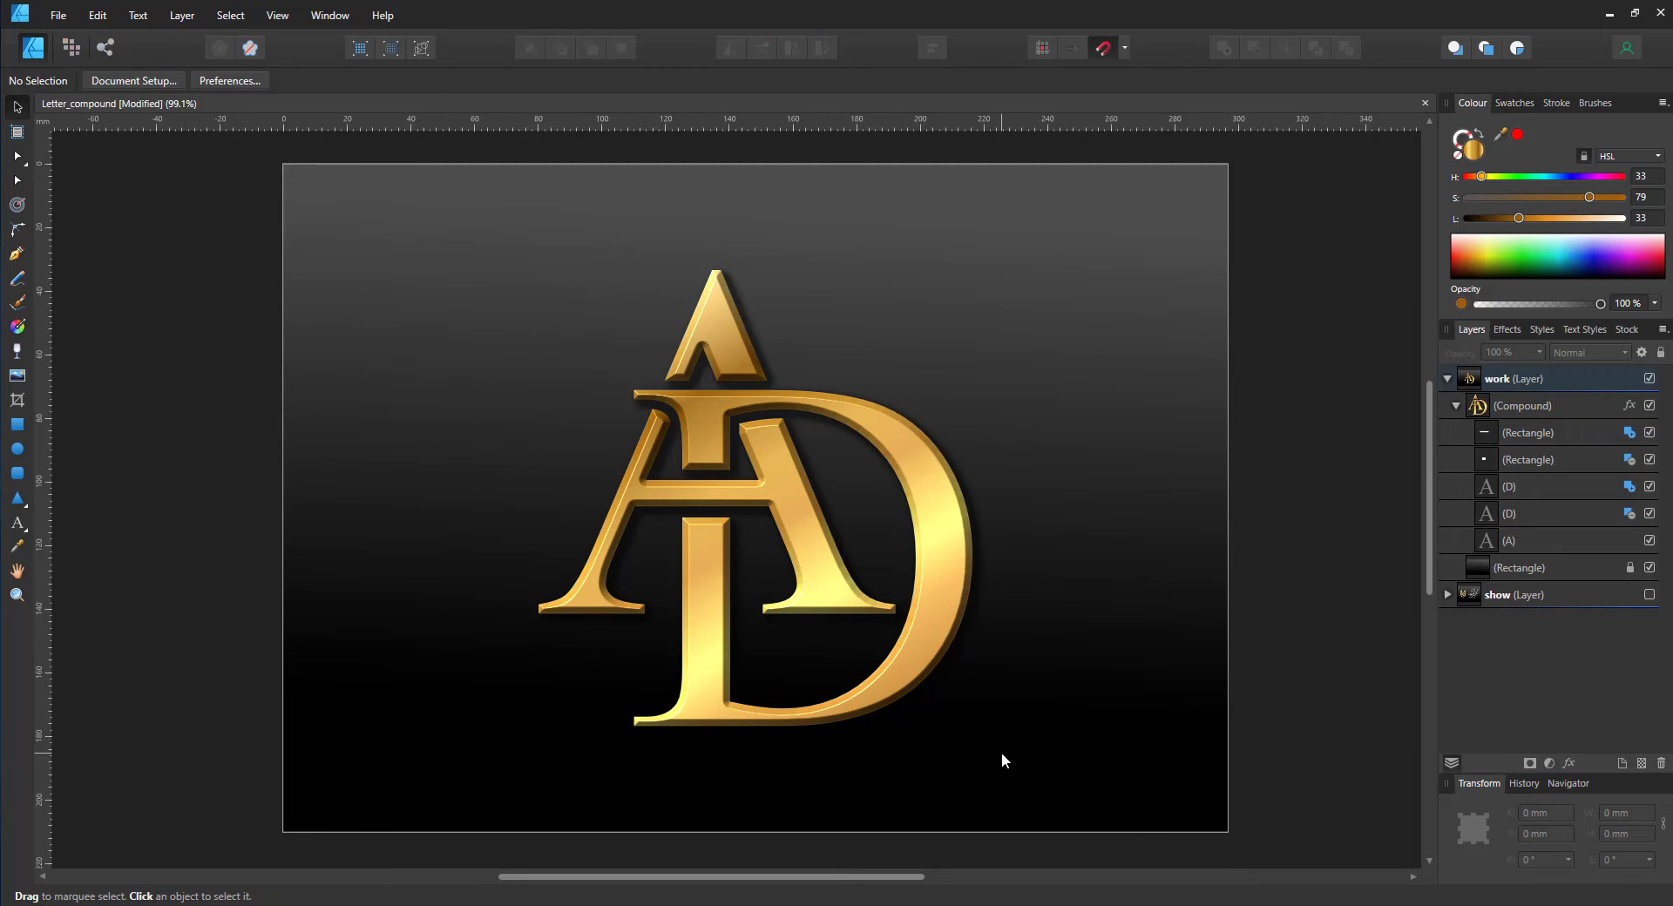
Turn off the outer shadow and 3D bevel and add a white Colour Overlay
{"action": "left_click", "coordinate": [1628, 406]}
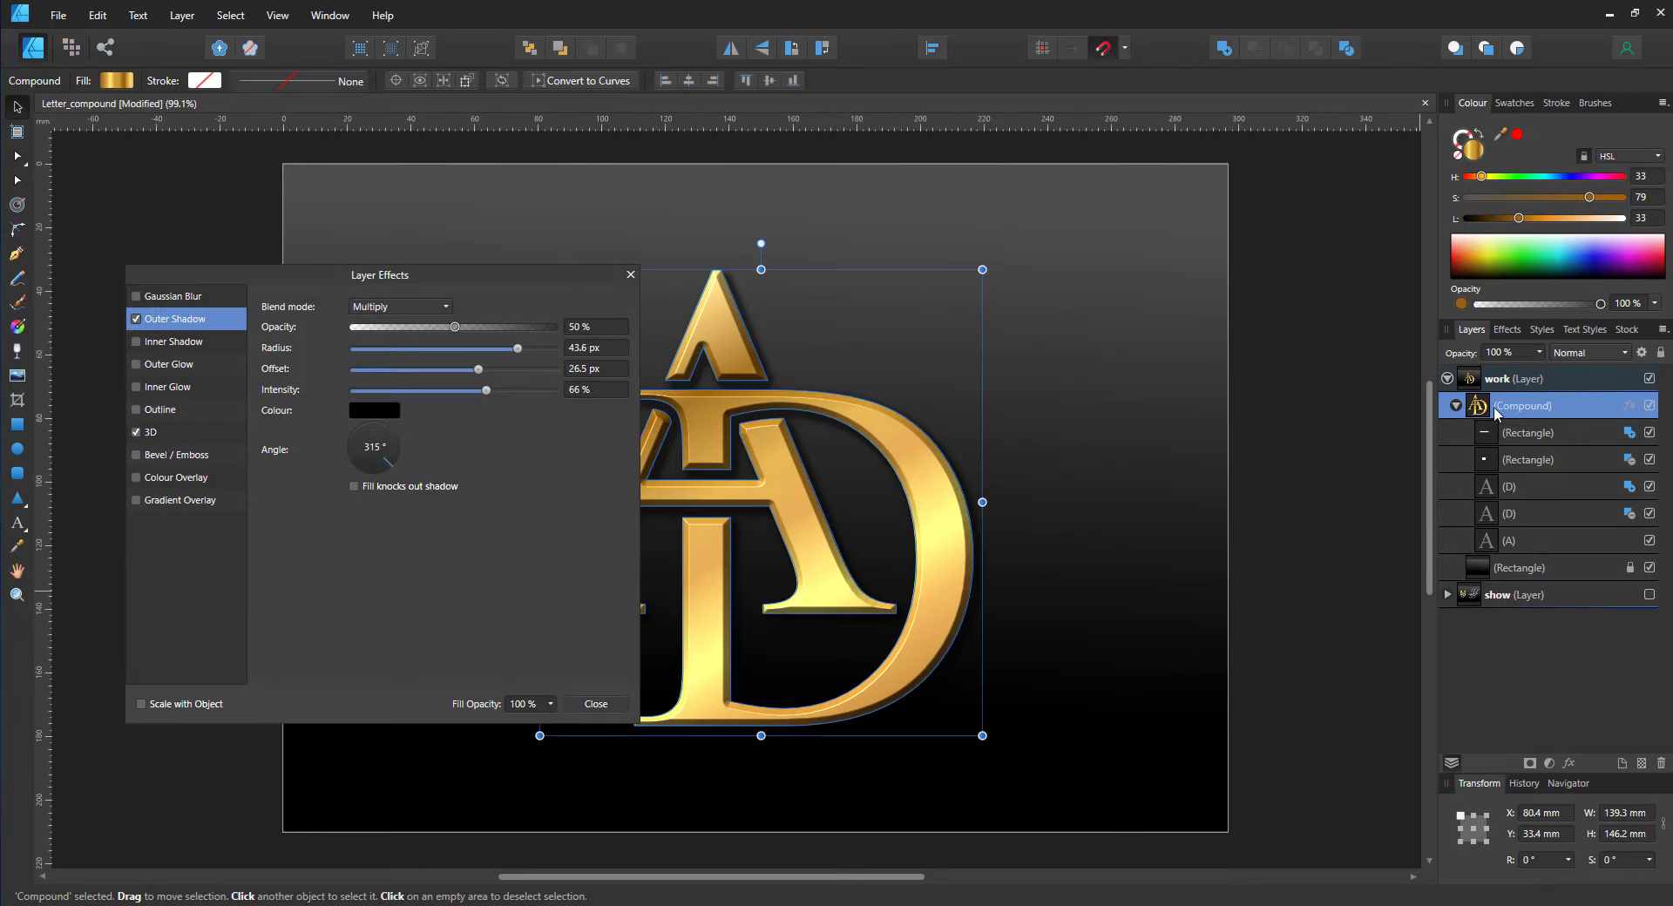
{"action": "left_click", "coordinate": [136, 319]}
{"action": "left_click", "coordinate": [135, 432]}
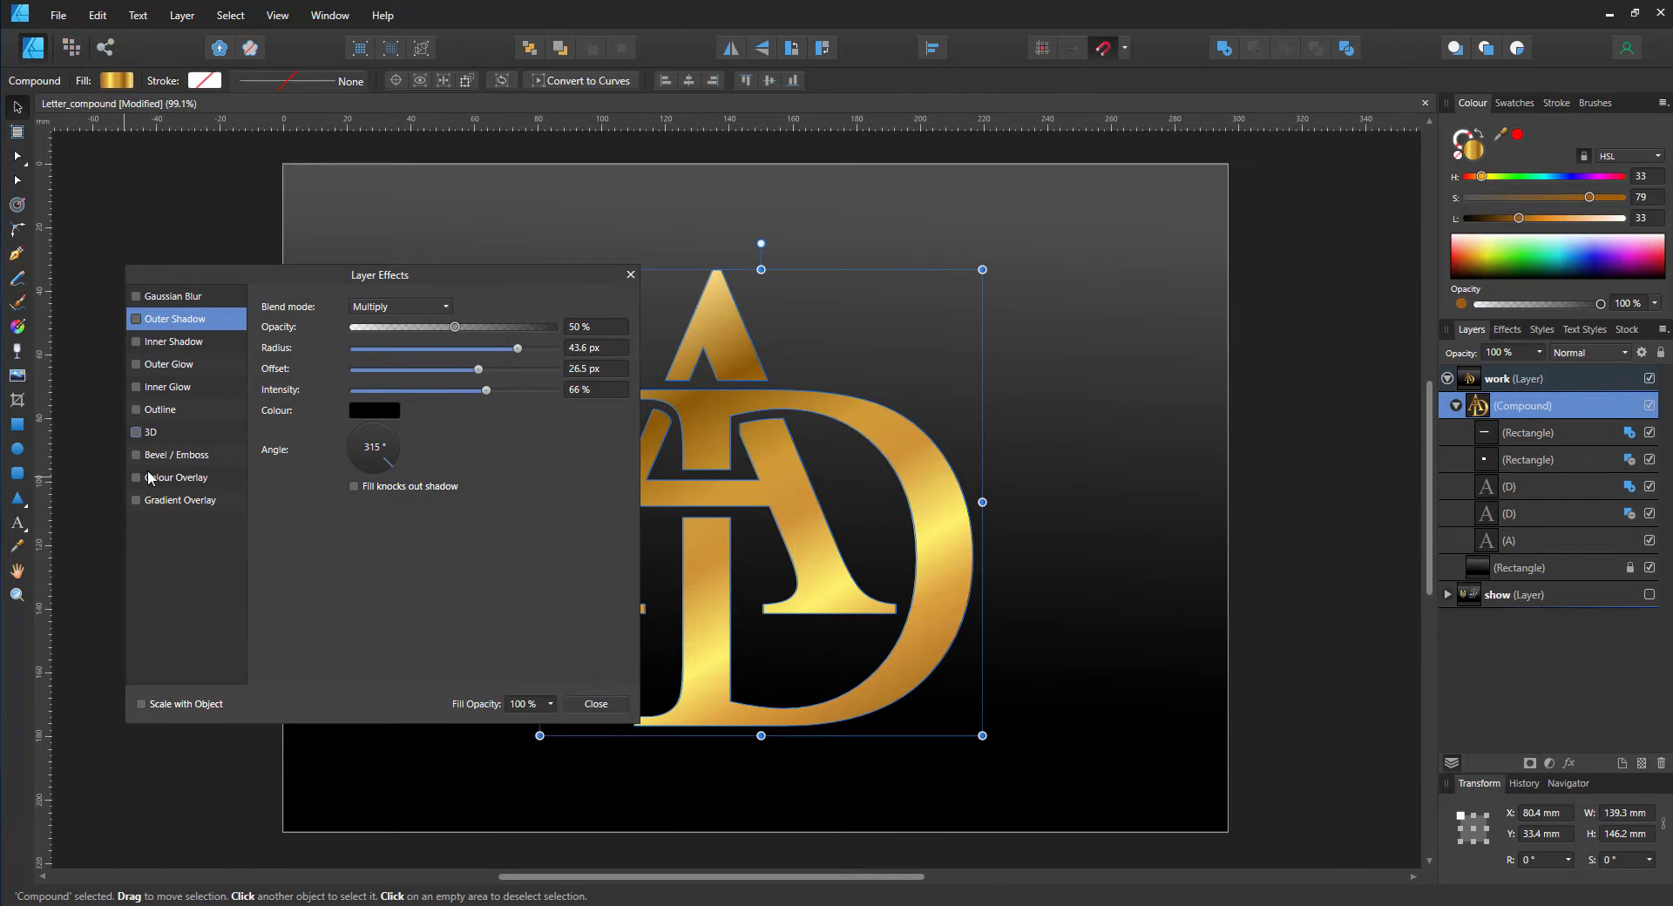
{"action": "left_click", "coordinate": [136, 478]}
{"action": "left_click", "coordinate": [198, 481]}
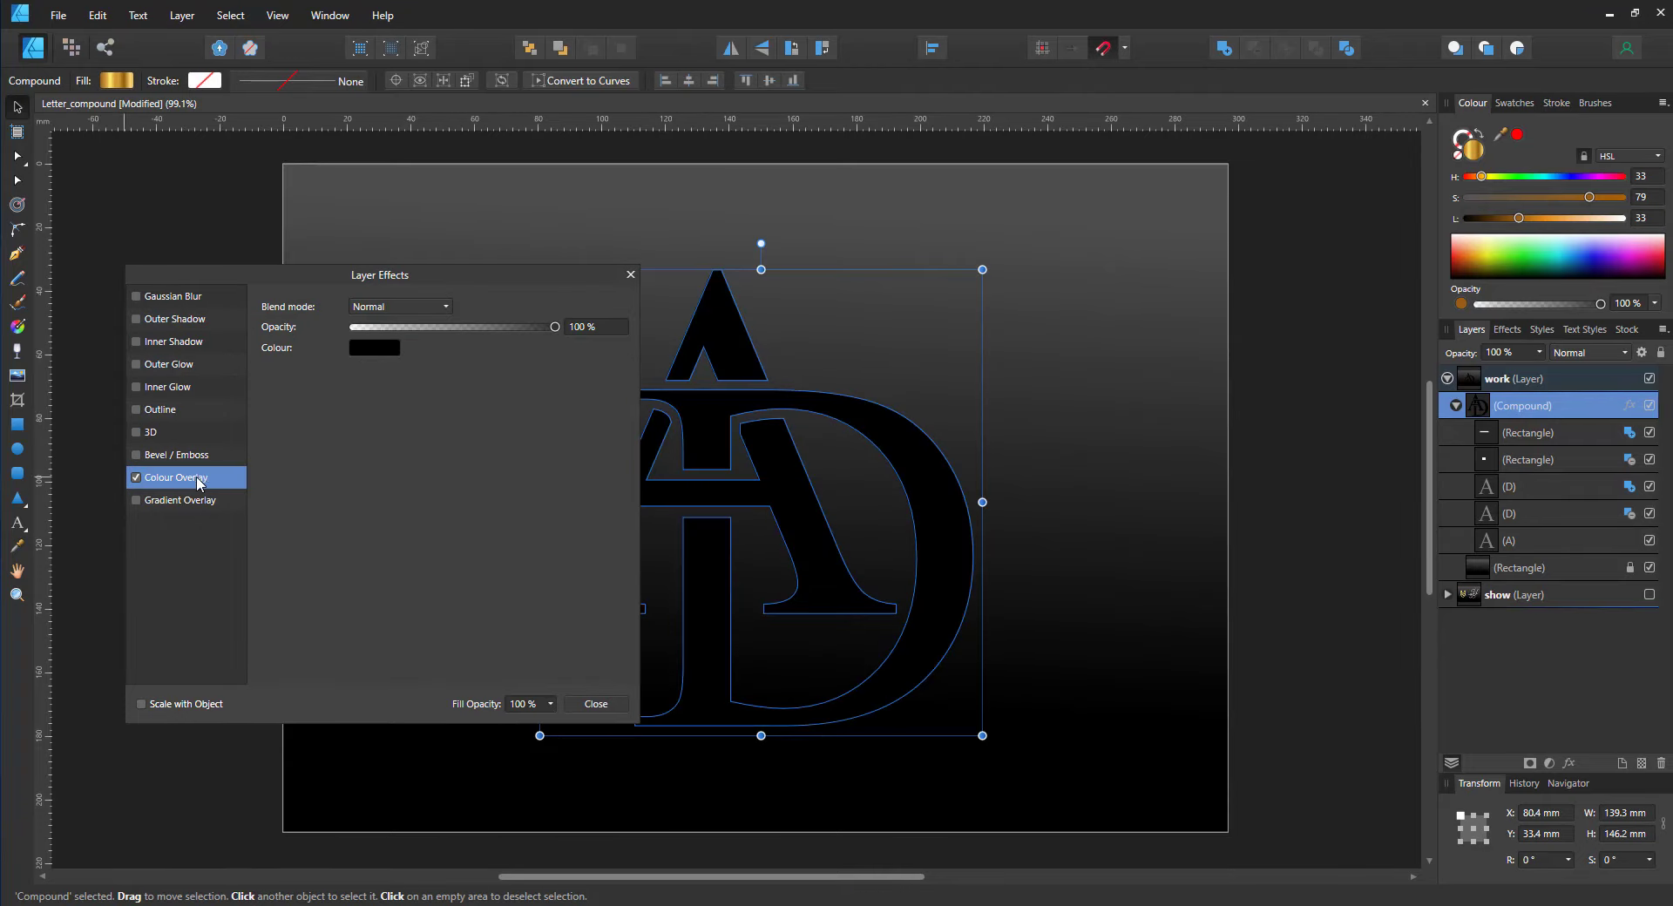
{"action": "left_click", "coordinate": [390, 347]}
{"action": "left_click_drag", "start_coordinate": [409, 497], "coordinate": [493, 457]}
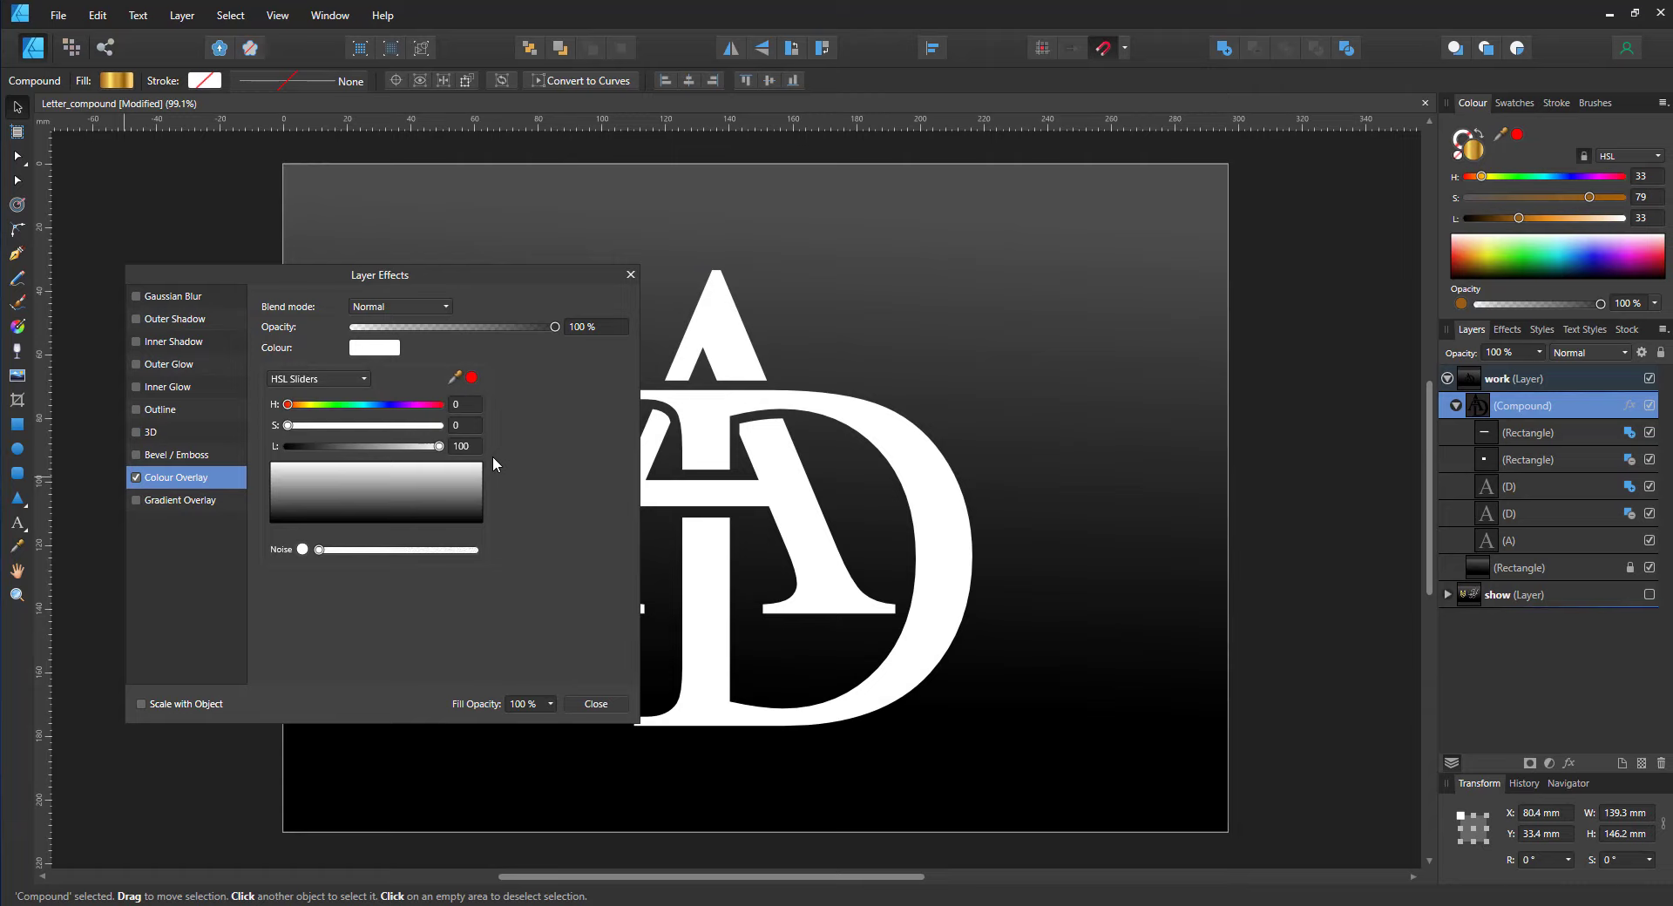
{"action": "left_click", "coordinate": [630, 274]}
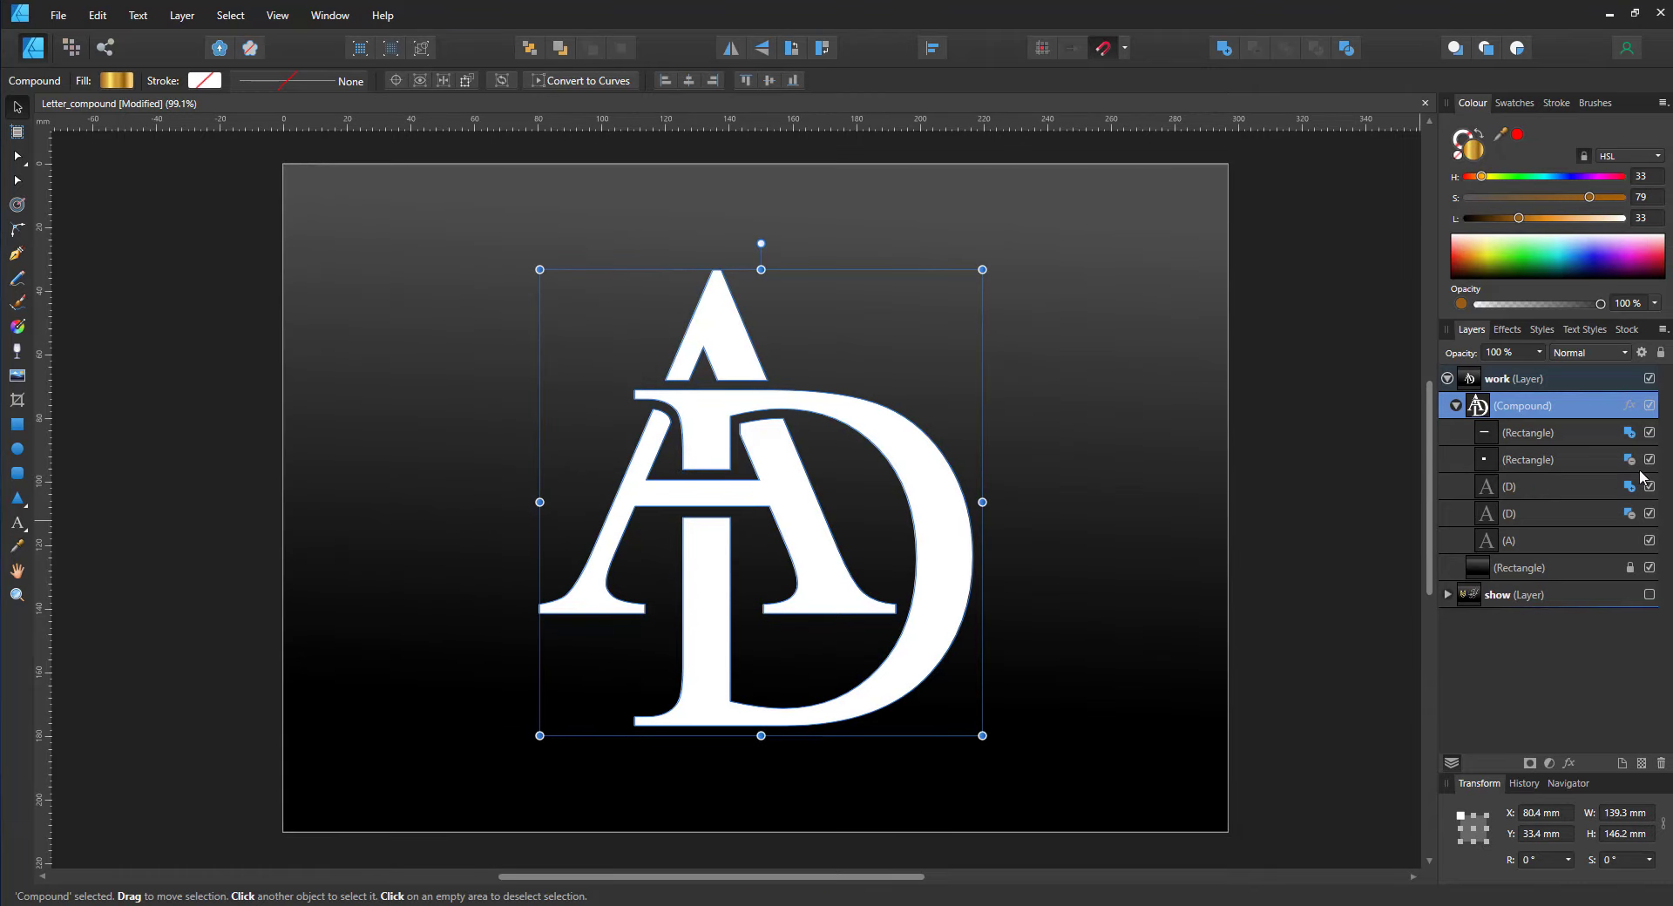
{"action": "left_click", "coordinate": [1648, 433]}
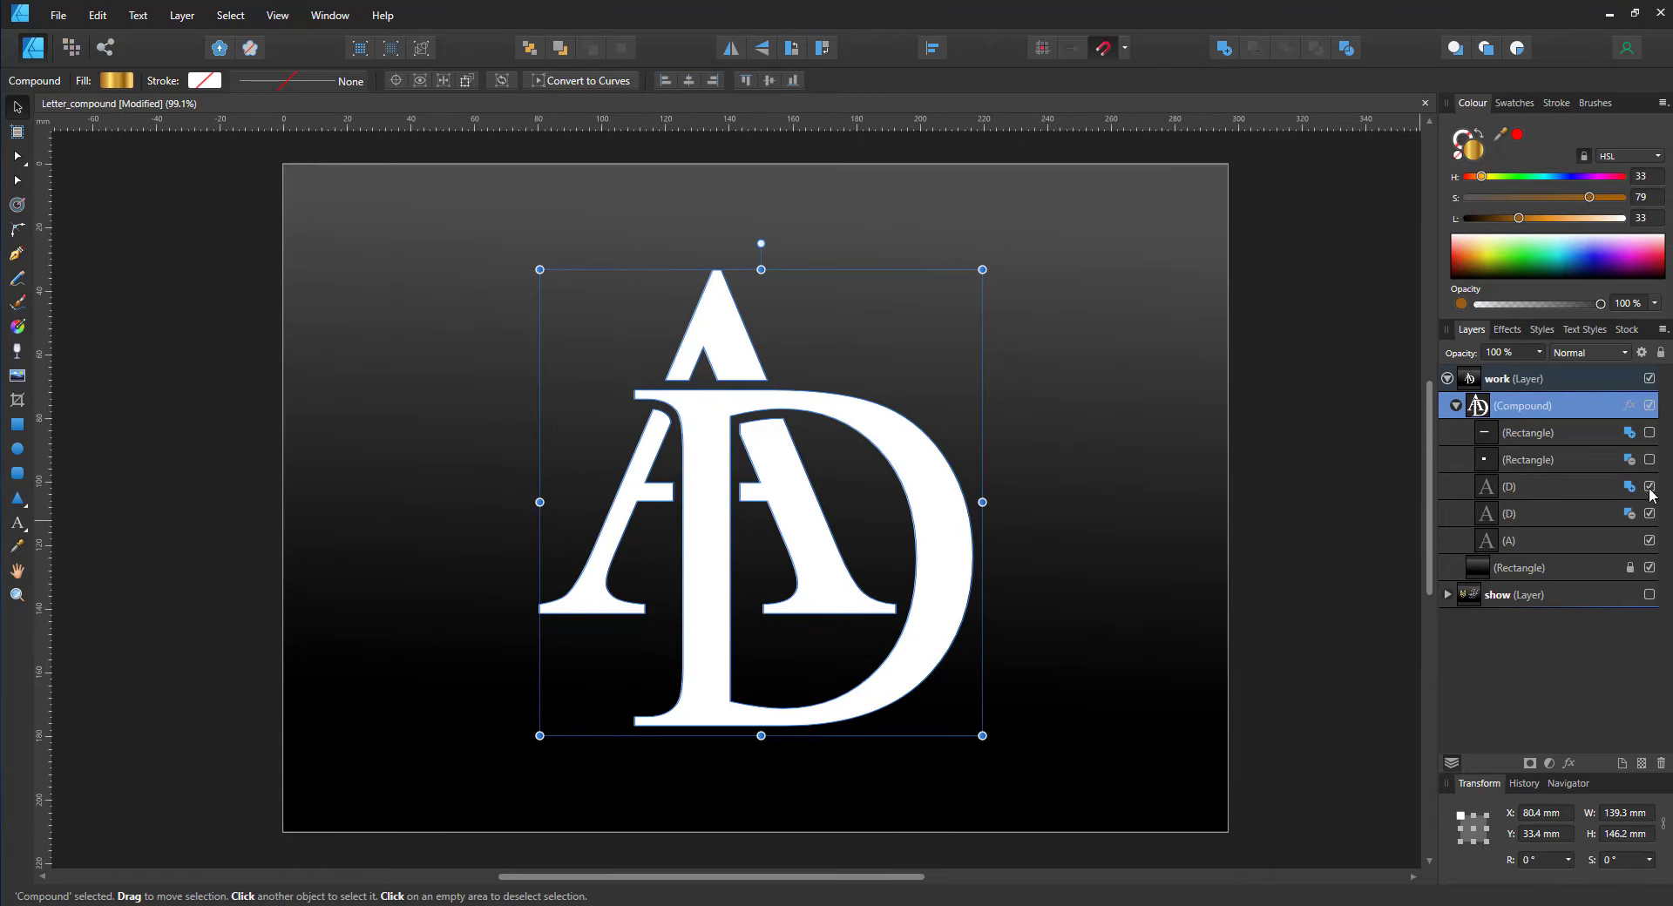
{"action": "left_click", "coordinate": [1648, 487]}
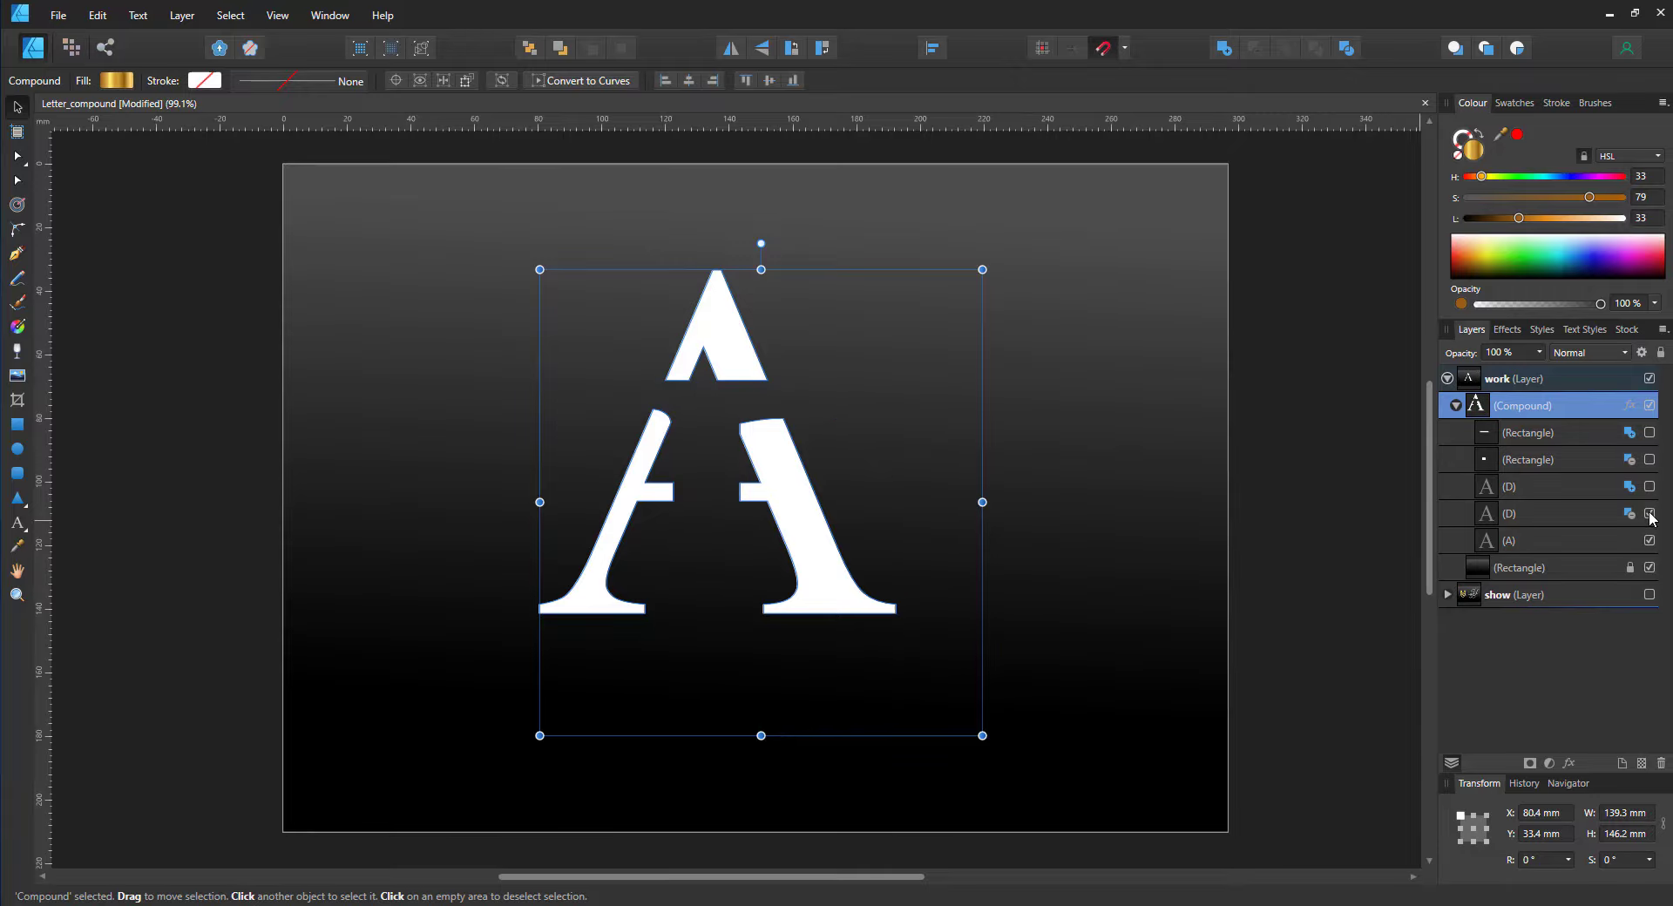
{"action": "left_click", "coordinate": [1649, 514]}
{"action": "left_click", "coordinate": [1648, 514]}
{"action": "left_click", "coordinate": [1649, 487]}
{"action": "left_click", "coordinate": [1649, 433]}
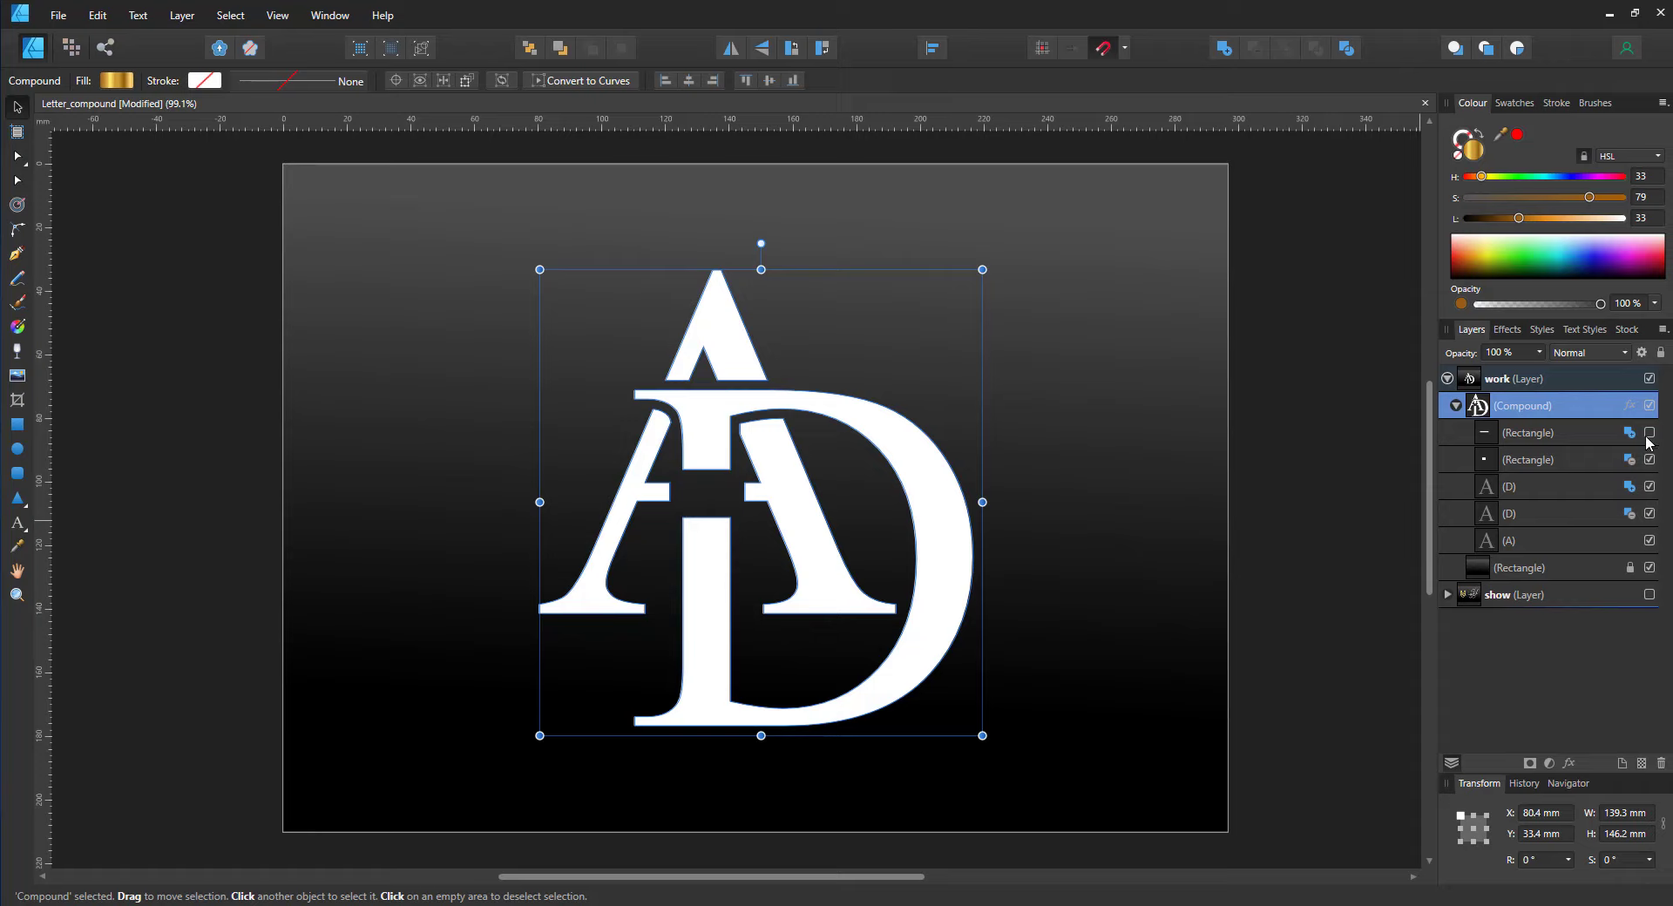
{"action": "left_click", "coordinate": [1362, 521]}
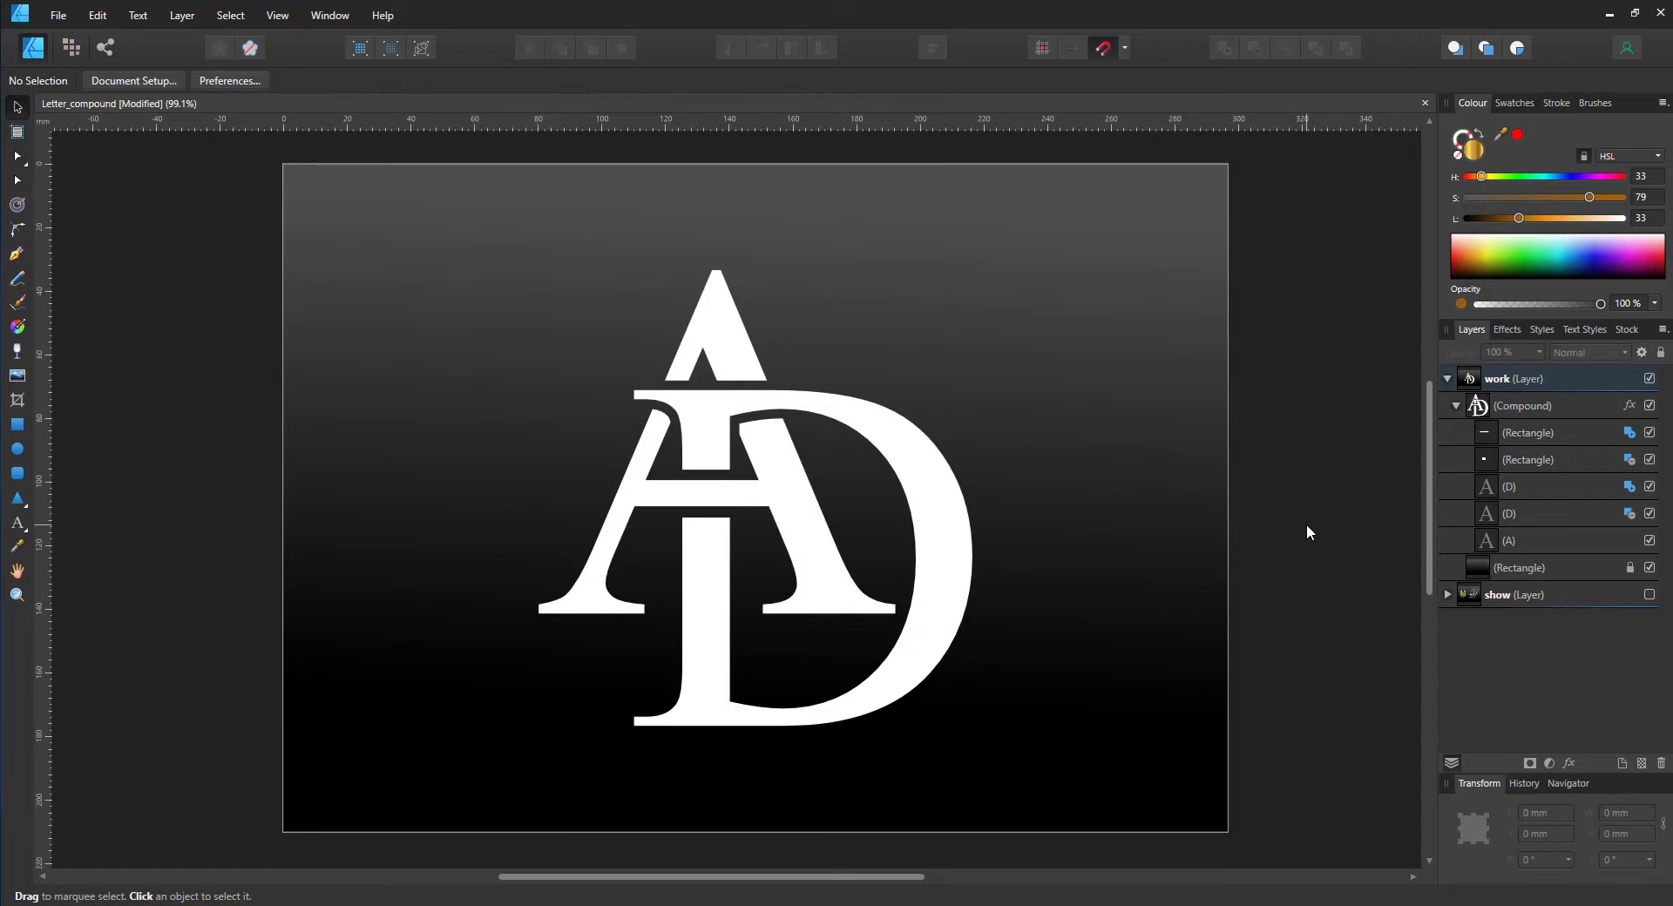